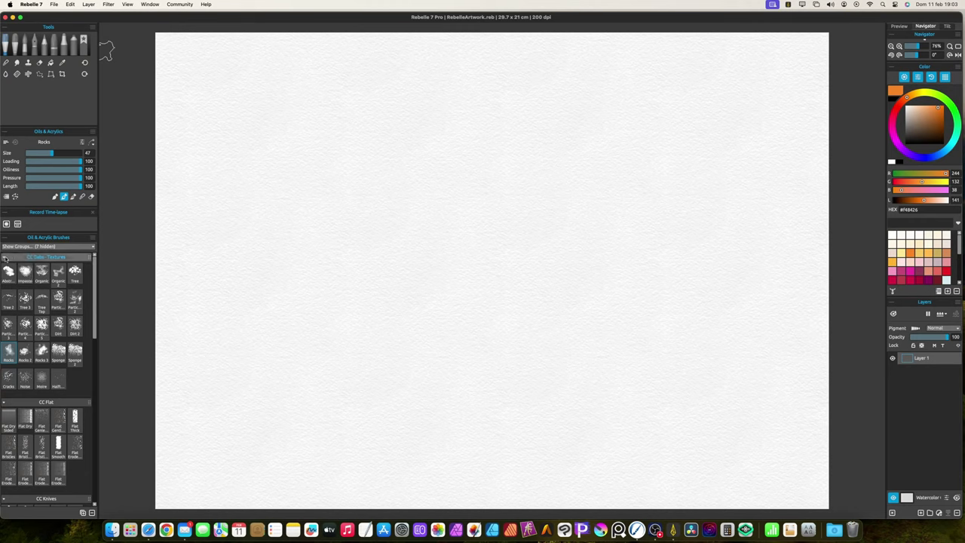
- Collapse the CC Dabs - Textures, CC Flat, CC Knives, CC Nature, CC Rake, CC Round and CC Splats brush groups
left_click(4, 257)
left_click(3, 267)
left_click(4, 277)
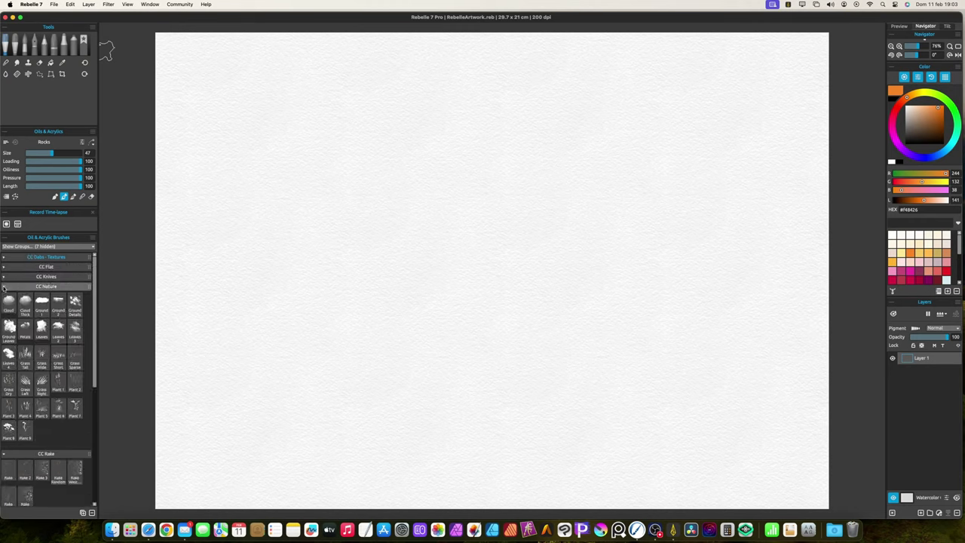
left_click(3, 286)
left_click(3, 297)
left_click(4, 306)
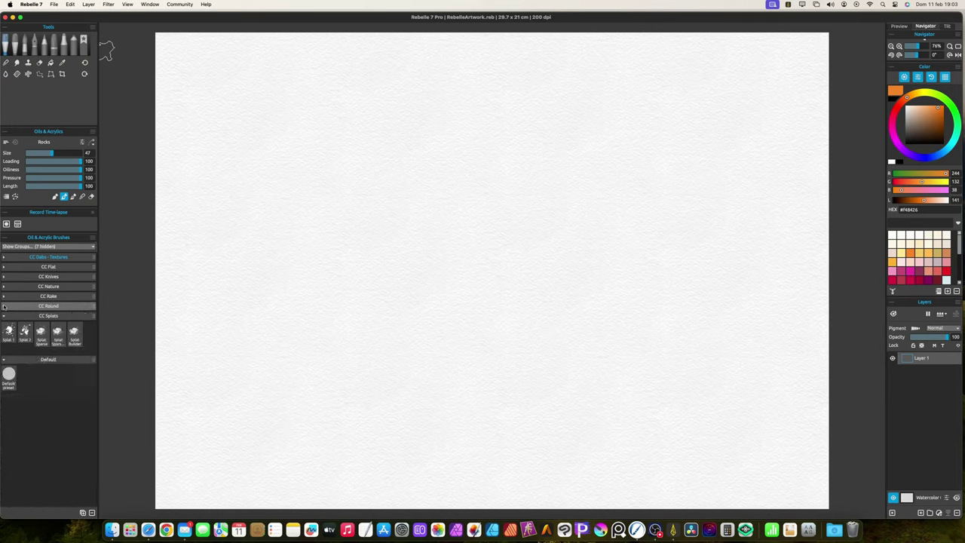
left_click(4, 317)
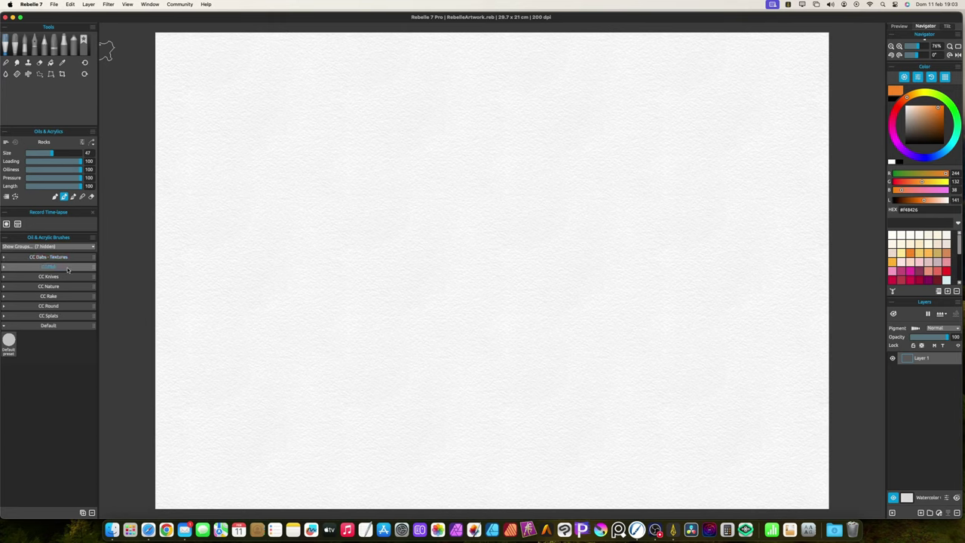
- Reorder the brush groups to CC Flat, CC Round, CC Knives, CC Rake, CC Splats, CC Dabs - Textures and CC Nature
left_click_drag(94, 269, 94, 257)
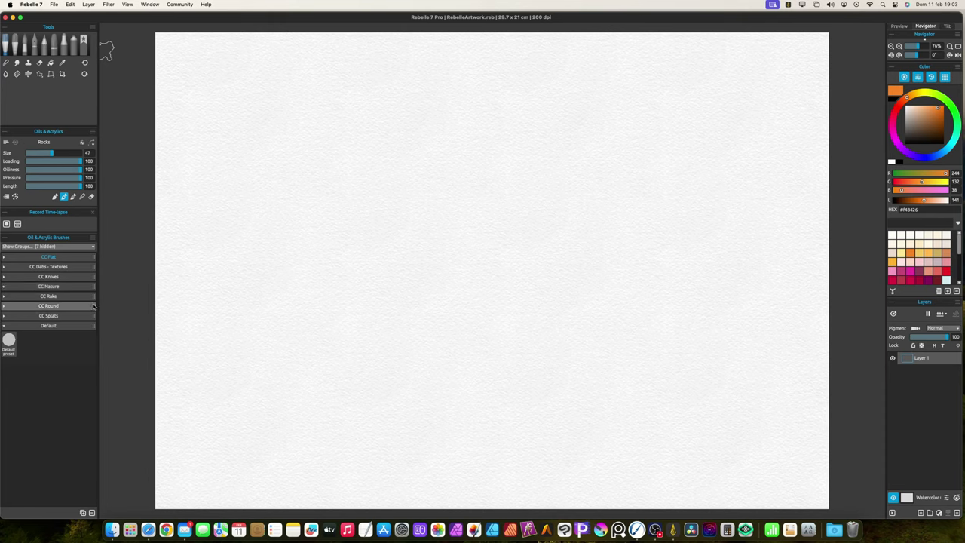
left_click_drag(94, 306, 94, 264)
left_click_drag(94, 287, 94, 279)
mouse_move(94, 306)
left_mouse_down()
mouse_move(94, 286)
mouse_move(94, 296)
left_mouse_up()
- Paint purple #860057 test strokes across the upper canvas with the Flat Dry Sided brush from CC Flat at size 39
left_click(7, 258)
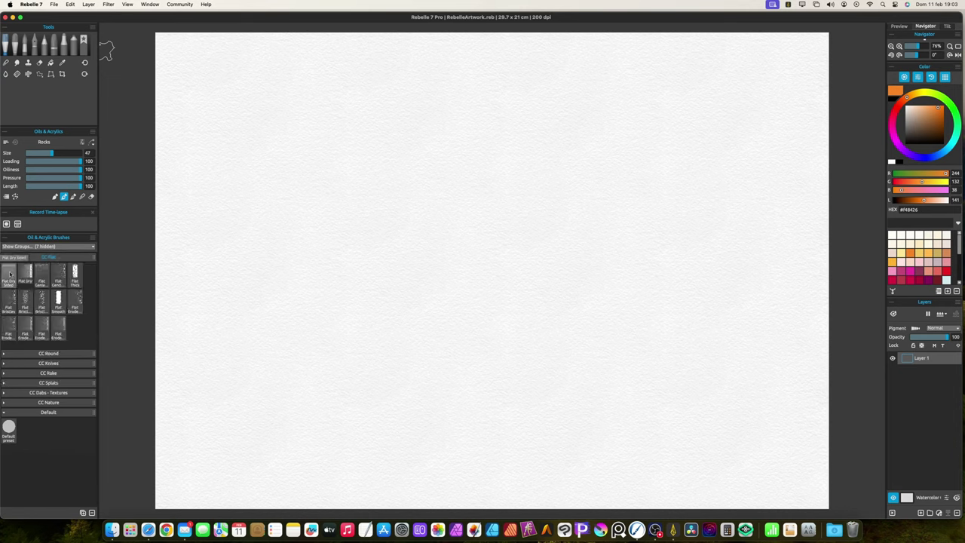
left_click(9, 276)
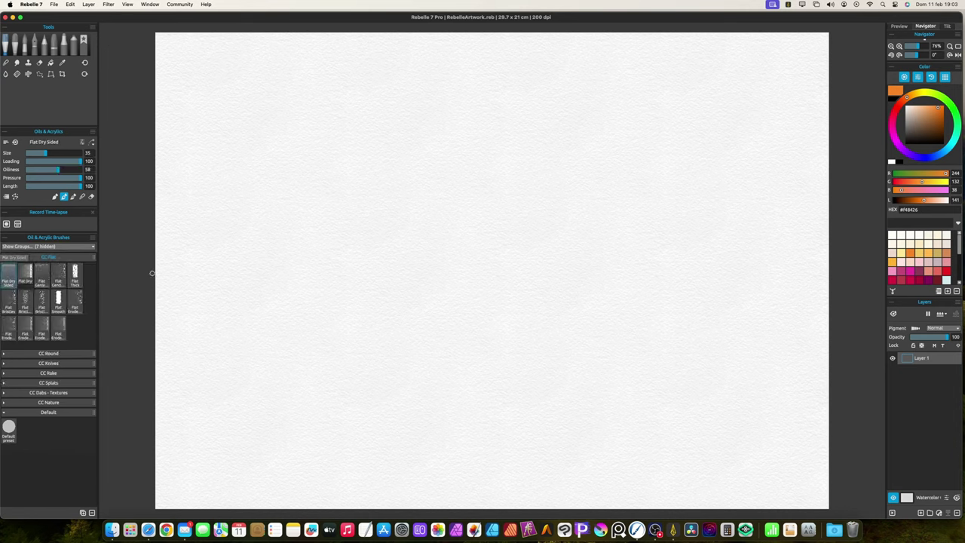
left_click(919, 280)
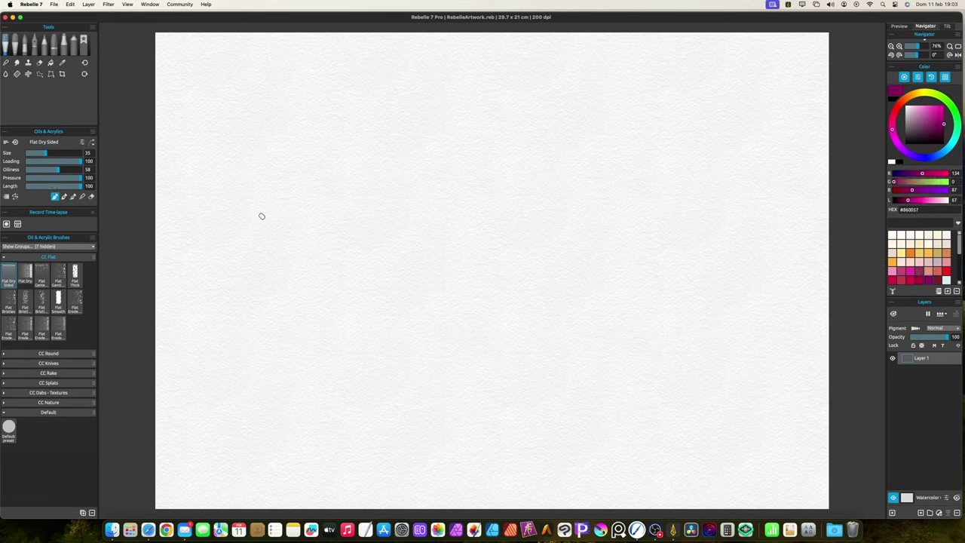
left_click_drag(316, 210, 337, 212)
mouse_move(536, 148)
left_mouse_down()
mouse_move(427, 199)
mouse_move(360, 215)
left_mouse_up()
mouse_move(572, 136)
left_mouse_down()
mouse_move(524, 165)
mouse_move(245, 156)
mouse_move(445, 137)
mouse_move(668, 155)
left_mouse_up()
left_click_drag(592, 154, 733, 167)
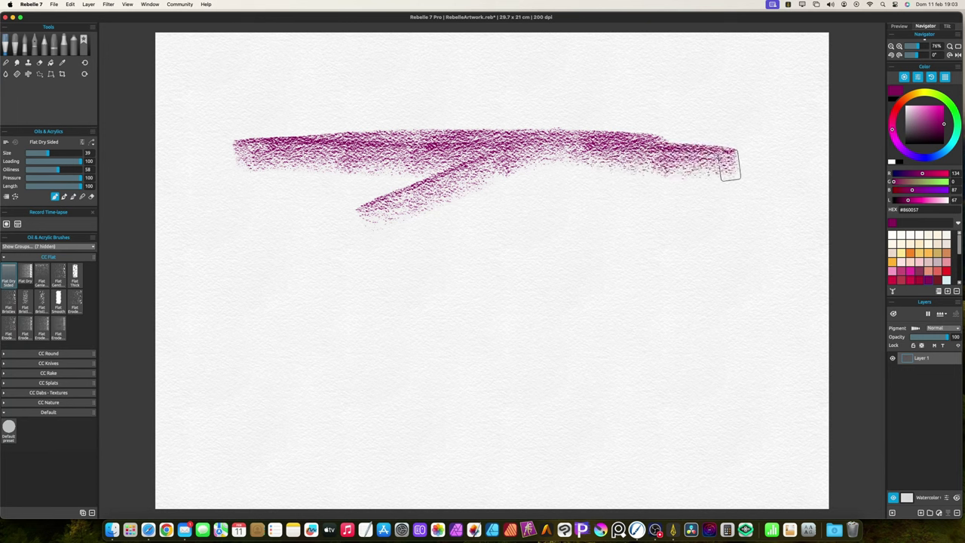
mouse_move(643, 205)
left_mouse_down()
mouse_move(599, 217)
mouse_move(219, 233)
left_mouse_up()
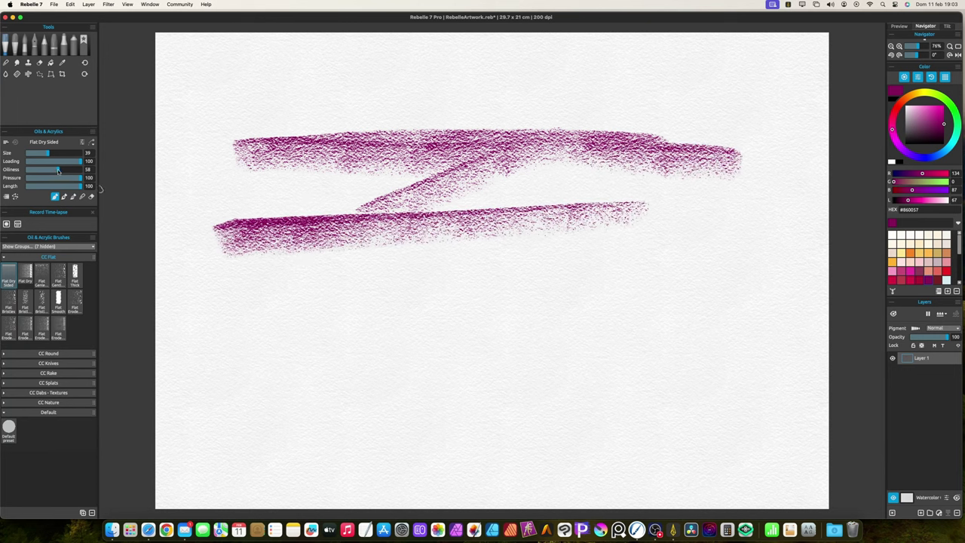
- Paint one Flat Dry Sided stroke at reduced oiliness and one at oiliness 100, and set the oiliness to 55
left_click_drag(58, 170, 36, 170)
left_click_drag(267, 285, 531, 273)
left_click_drag(73, 172, 121, 176)
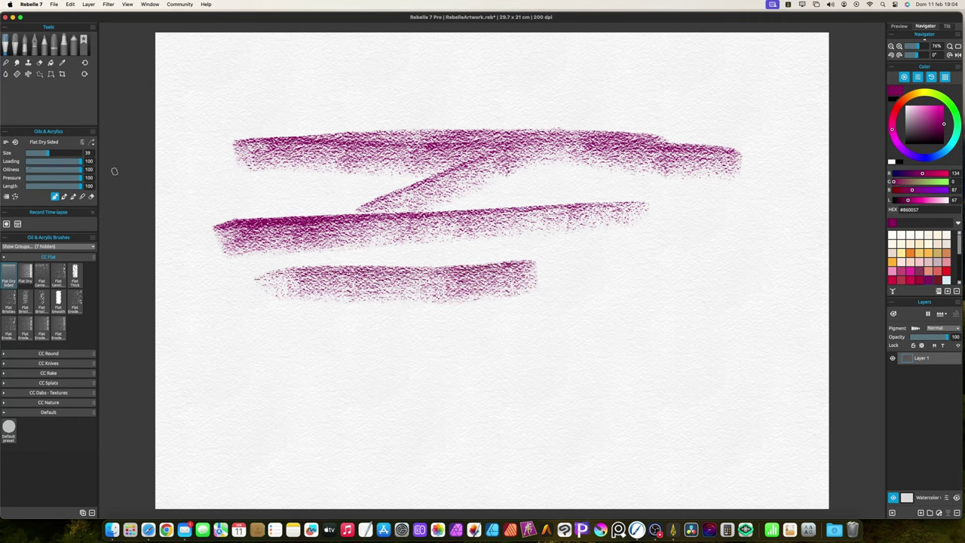
left_click_drag(335, 297, 671, 315)
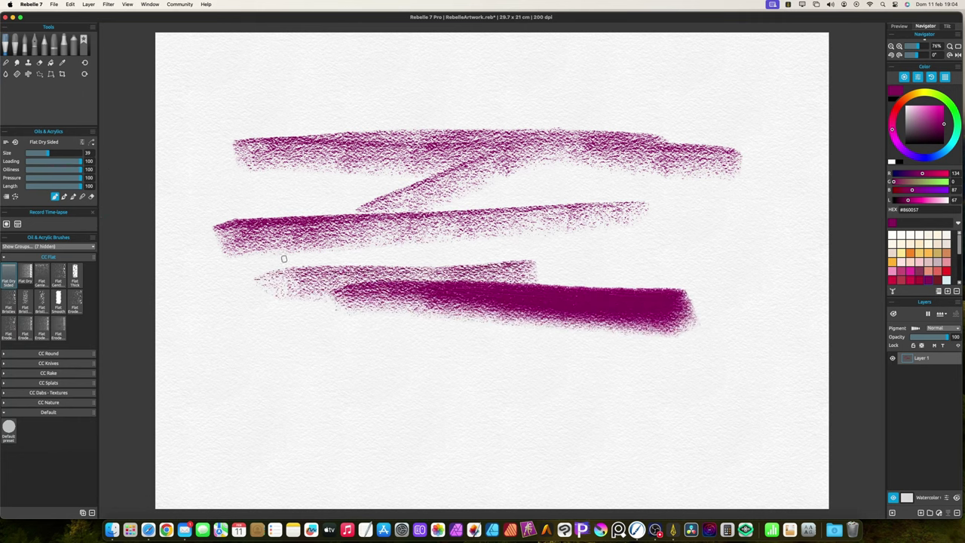
left_click(57, 170)
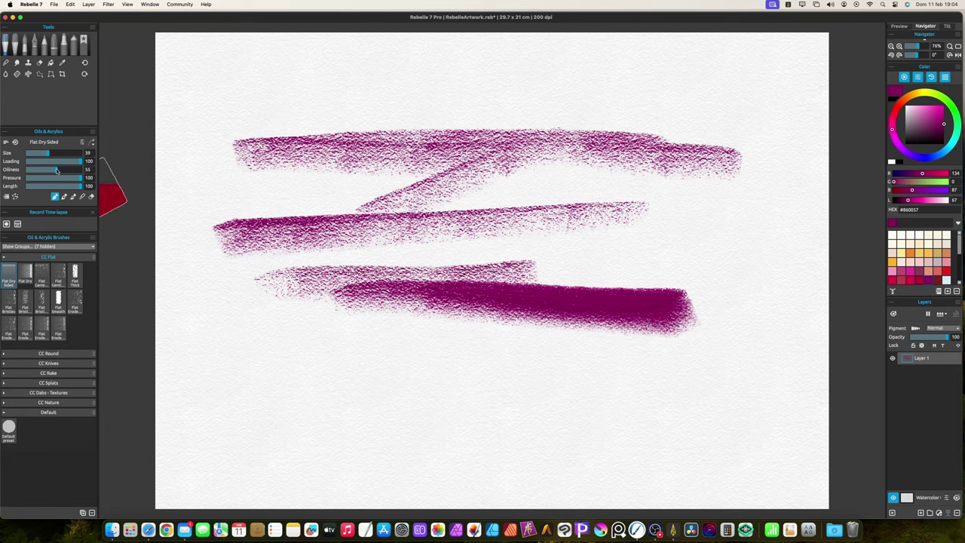
- Clear the canvas and paint broad overlapping purple test strokes with the Flat Dry brush
left_click(25, 275)
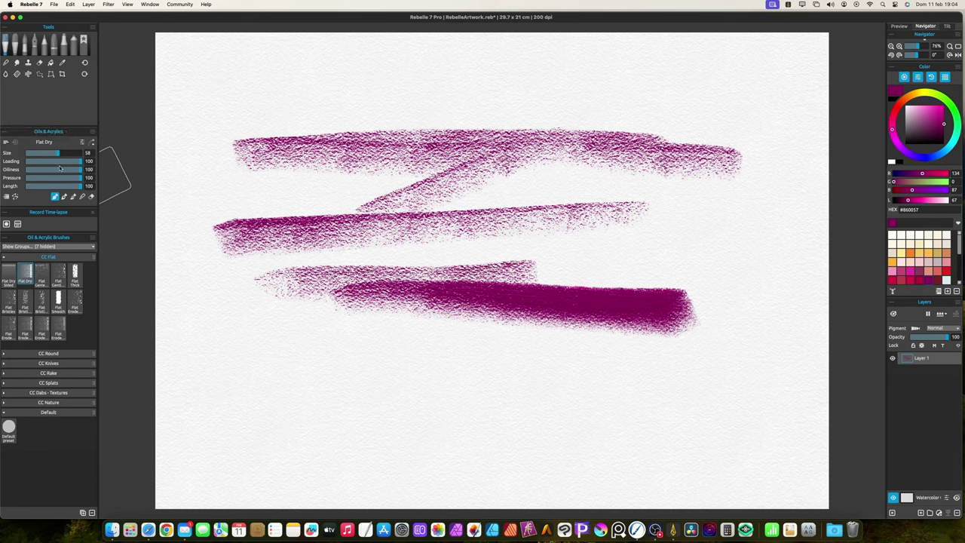
key("Delete")
mouse_move(286, 281)
left_mouse_down()
mouse_move(392, 236)
mouse_move(554, 210)
mouse_move(558, 243)
left_mouse_up()
mouse_move(334, 328)
left_mouse_down()
mouse_move(679, 294)
mouse_move(345, 370)
mouse_move(511, 386)
mouse_move(614, 383)
mouse_move(287, 390)
mouse_move(377, 249)
mouse_move(338, 227)
mouse_move(424, 207)
left_mouse_up()
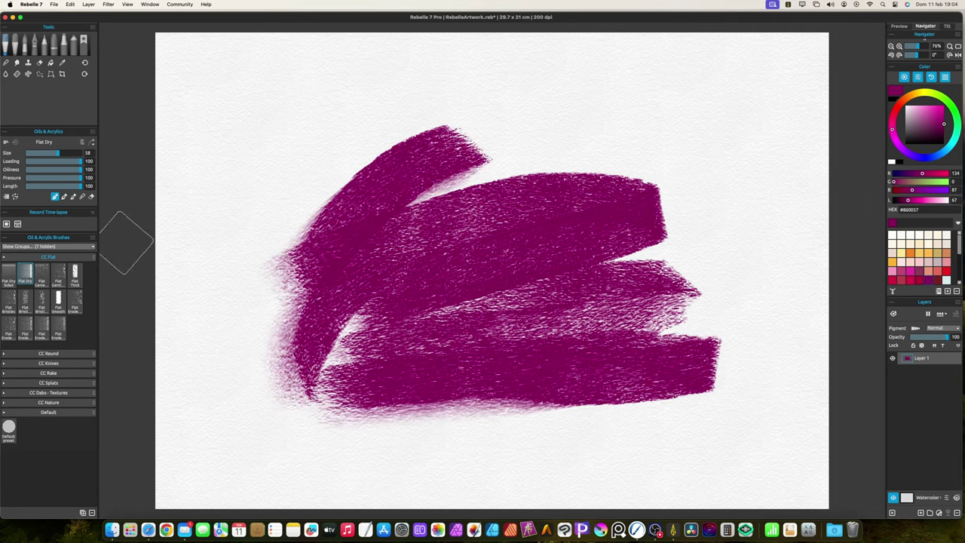
- Clear the canvas and paint purple test strokes with Flat Gentle Sided 2 and, beneath them, with Flat Gentle 2
key("BackSpace")
left_click(41, 276)
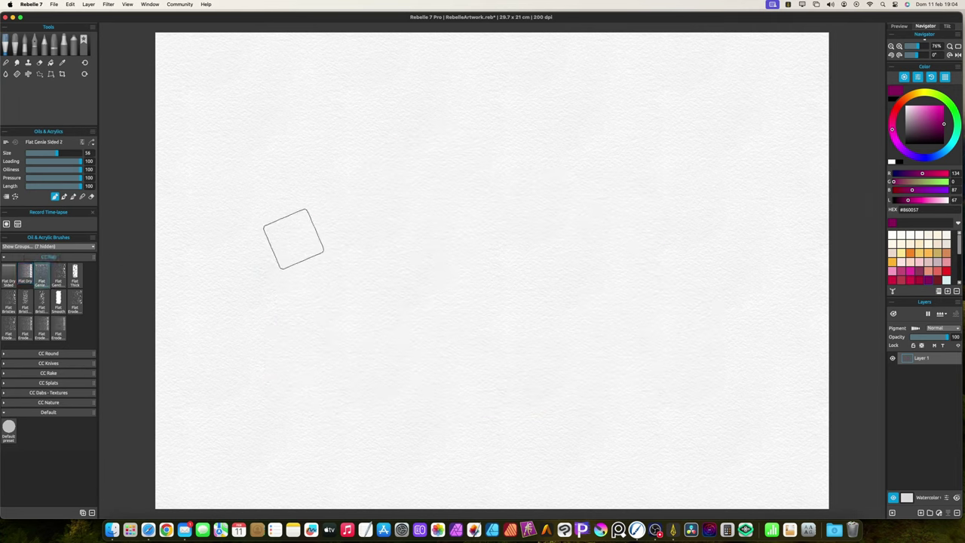
mouse_move(272, 230)
left_mouse_down()
mouse_move(512, 215)
mouse_move(588, 230)
mouse_move(305, 265)
mouse_move(559, 235)
mouse_move(611, 240)
mouse_move(367, 244)
mouse_move(413, 237)
mouse_move(623, 237)
mouse_move(372, 264)
mouse_move(517, 275)
mouse_move(358, 291)
mouse_move(604, 275)
mouse_move(388, 282)
mouse_move(677, 255)
mouse_move(480, 248)
mouse_move(546, 217)
mouse_move(627, 213)
mouse_move(444, 165)
mouse_move(281, 164)
mouse_move(193, 188)
left_mouse_up()
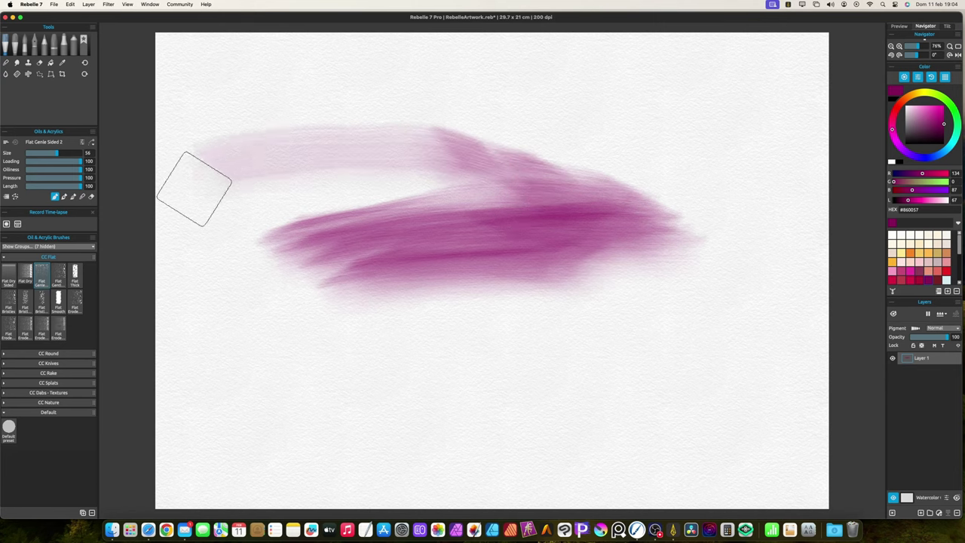
left_click(58, 275)
mouse_move(381, 340)
left_mouse_down()
mouse_move(551, 322)
mouse_move(339, 333)
mouse_move(606, 323)
mouse_move(389, 326)
mouse_move(552, 313)
mouse_move(397, 304)
mouse_move(459, 295)
mouse_move(425, 313)
mouse_move(287, 334)
mouse_move(246, 325)
mouse_move(307, 298)
mouse_move(294, 284)
mouse_move(205, 287)
left_mouse_up()
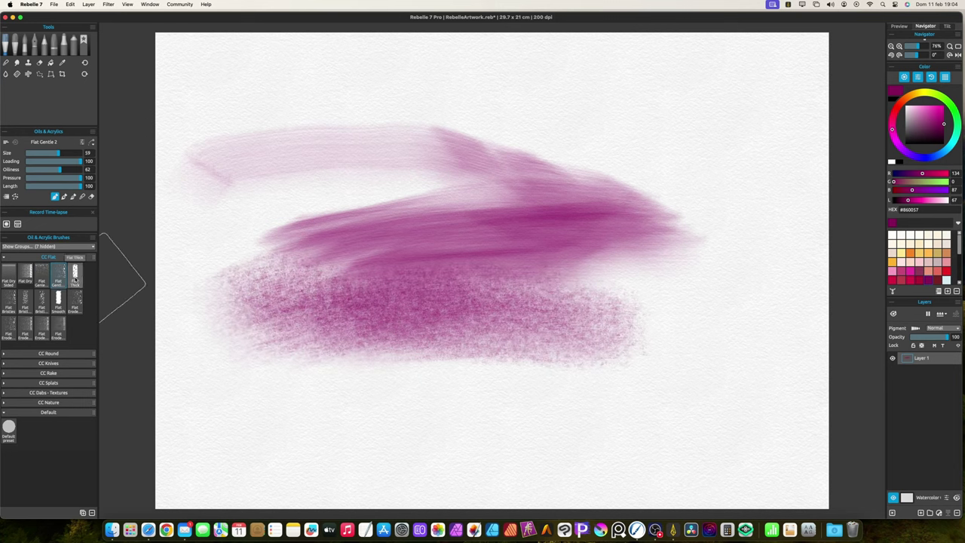
- Try the Flat Thick brush, reset it to its default settings, and paint purple strokes on a cleared canvas
left_click(75, 277)
key("BackSpace")
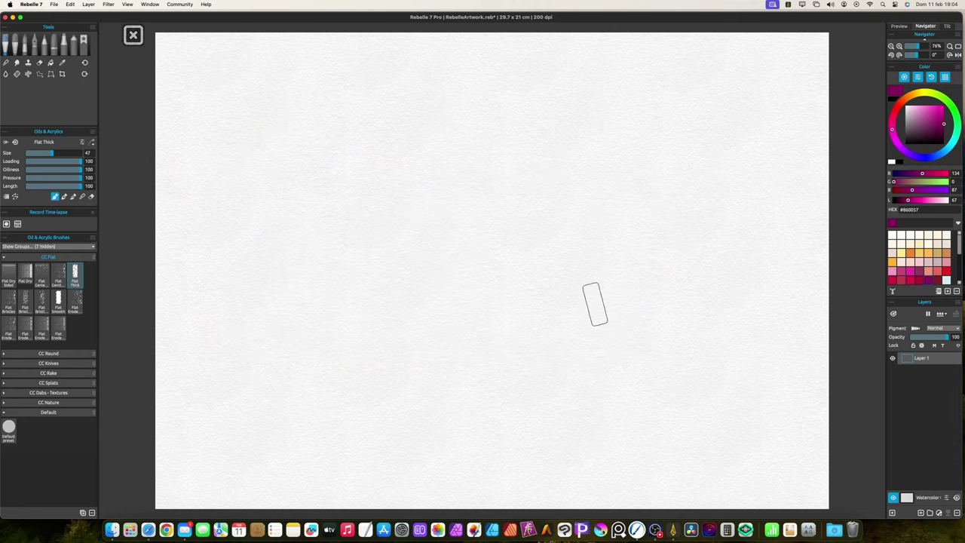
left_click_drag(635, 221, 309, 334)
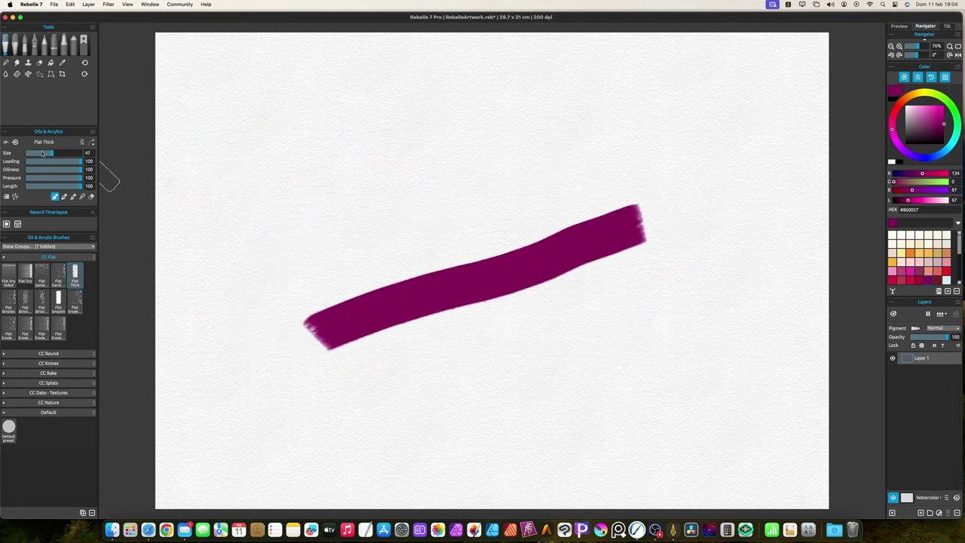
left_click(15, 143)
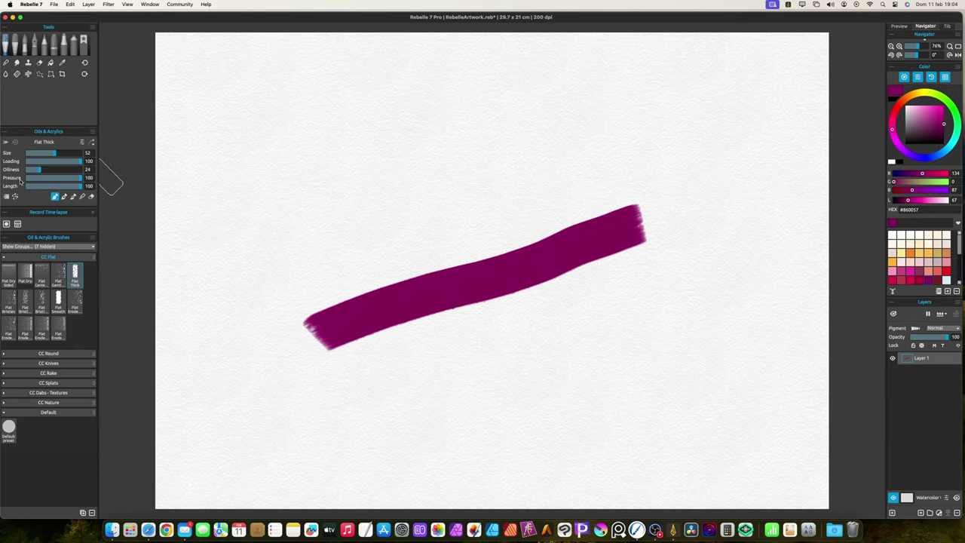
key("BackSpace")
mouse_move(677, 241)
left_mouse_down()
mouse_move(583, 284)
mouse_move(289, 343)
left_mouse_up()
mouse_move(328, 307)
left_mouse_down()
mouse_move(656, 179)
mouse_move(324, 248)
mouse_move(518, 226)
mouse_move(452, 331)
left_mouse_up()
- Paint light yellow and white strokes across the purple paint with the Flat Thick brush
left_click(902, 253)
mouse_move(502, 171)
left_mouse_down()
mouse_move(483, 238)
mouse_move(388, 305)
mouse_move(691, 224)
mouse_move(484, 309)
left_mouse_up()
left_click(652, 344, "alt")
mouse_move(623, 231)
left_mouse_down()
mouse_move(436, 279)
mouse_move(607, 220)
mouse_move(521, 215)
mouse_move(371, 278)
mouse_move(423, 218)
left_mouse_up()
- Clear the canvas and paint long curved test strokes in #8e3a59 with the Flat Bristles brush
key("b")
left_click(9, 300)
key("Delete")
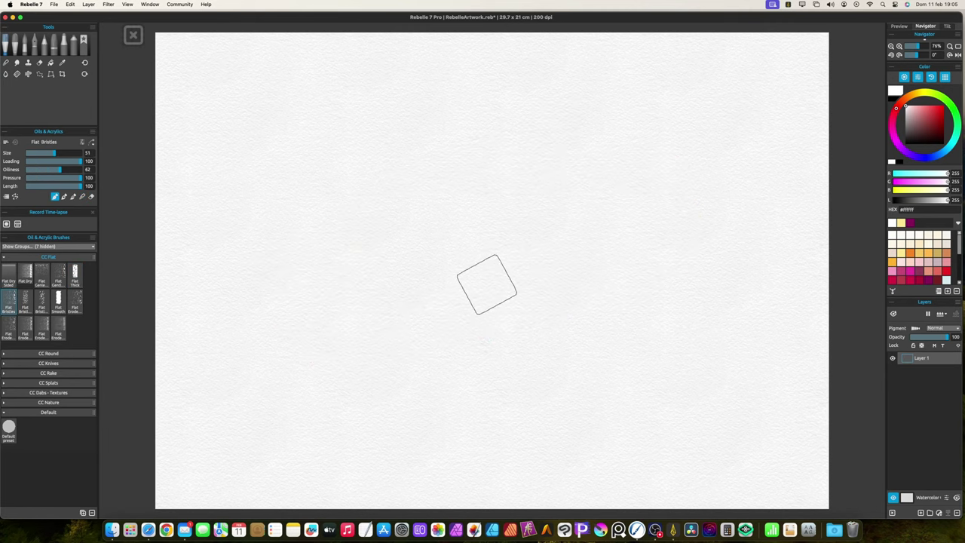
left_click(919, 272)
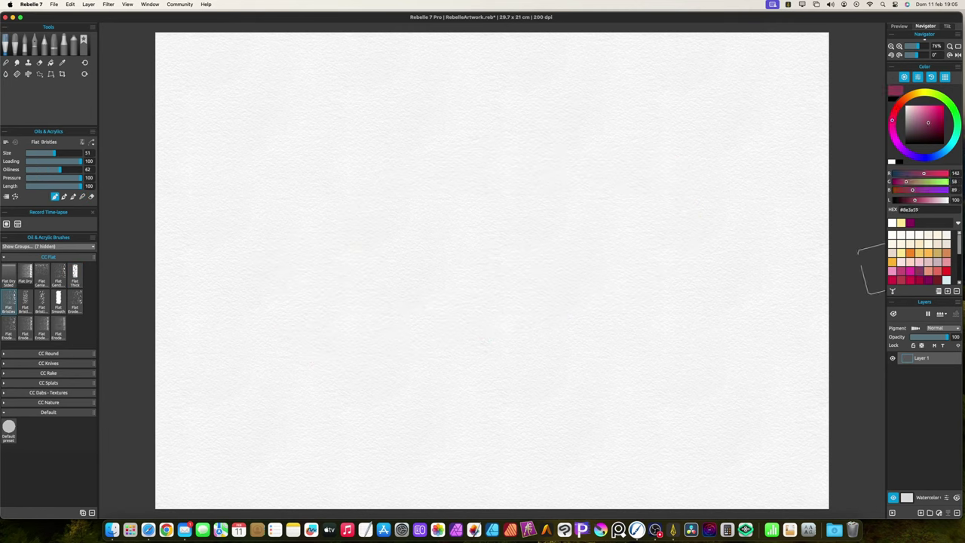
mouse_move(271, 285)
left_mouse_down()
mouse_move(436, 220)
mouse_move(621, 192)
left_mouse_up()
mouse_move(291, 290)
left_mouse_down()
mouse_move(584, 286)
mouse_move(693, 264)
left_mouse_up()
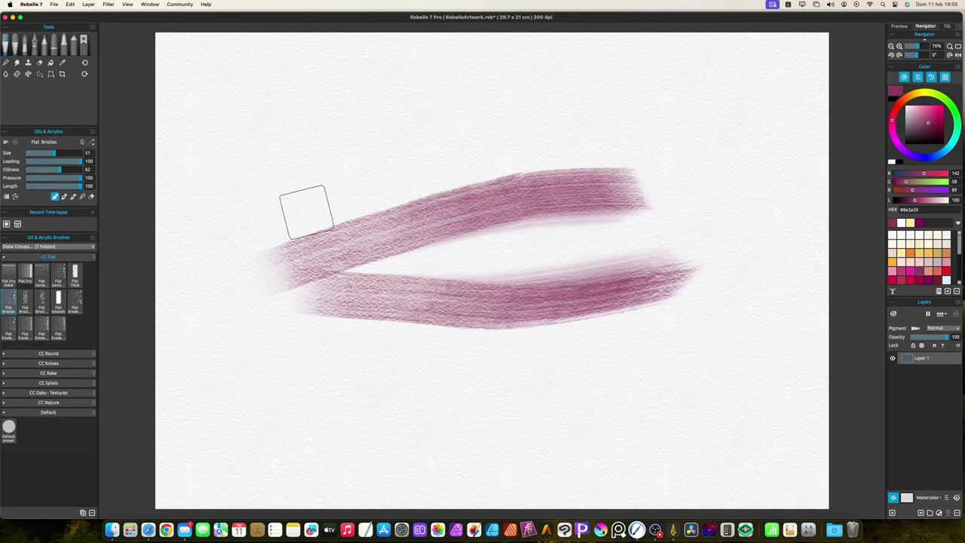
mouse_move(219, 239)
left_mouse_down()
mouse_move(324, 238)
mouse_move(663, 175)
mouse_move(749, 213)
mouse_move(319, 279)
left_mouse_up()
- Paint test strokes below the existing ones with Flat Bristles 2, and with Flat Bristles 4 at size 54
left_click(25, 301)
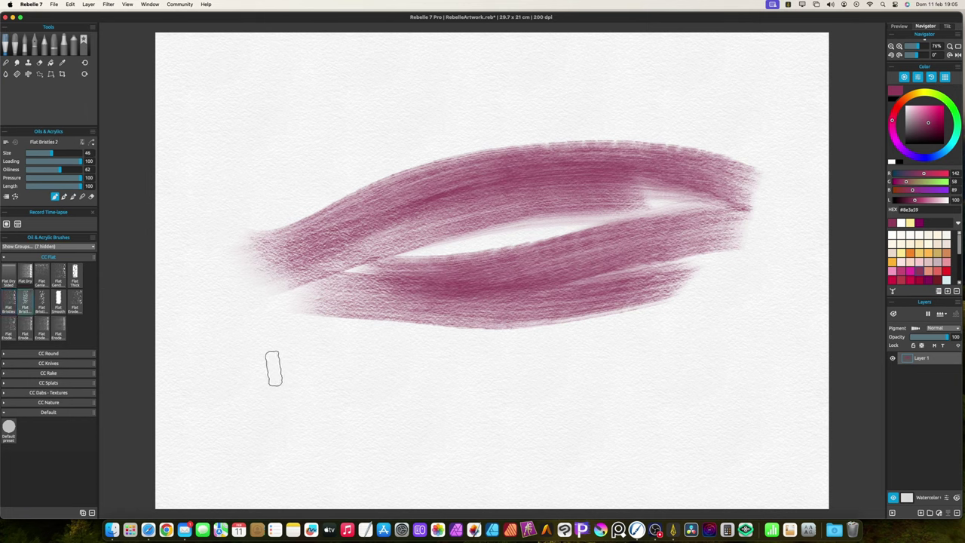
mouse_move(274, 369)
left_mouse_down()
mouse_move(450, 377)
mouse_move(676, 356)
mouse_move(721, 337)
mouse_move(694, 352)
mouse_move(521, 385)
mouse_move(264, 387)
mouse_move(280, 357)
mouse_move(431, 378)
mouse_move(647, 371)
mouse_move(778, 329)
mouse_move(718, 340)
mouse_move(320, 345)
left_mouse_up()
left_click(42, 301)
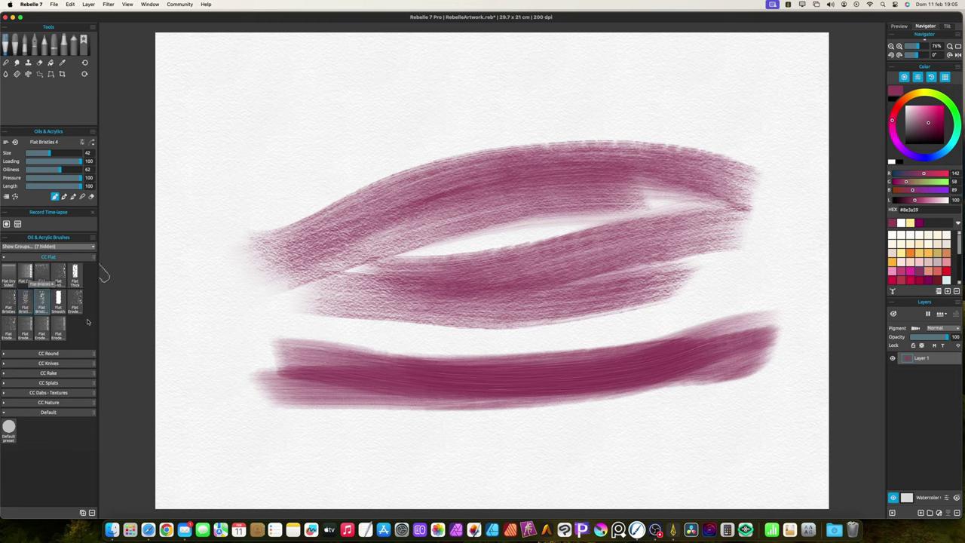
left_click_drag(272, 440, 637, 419)
key("super+z")
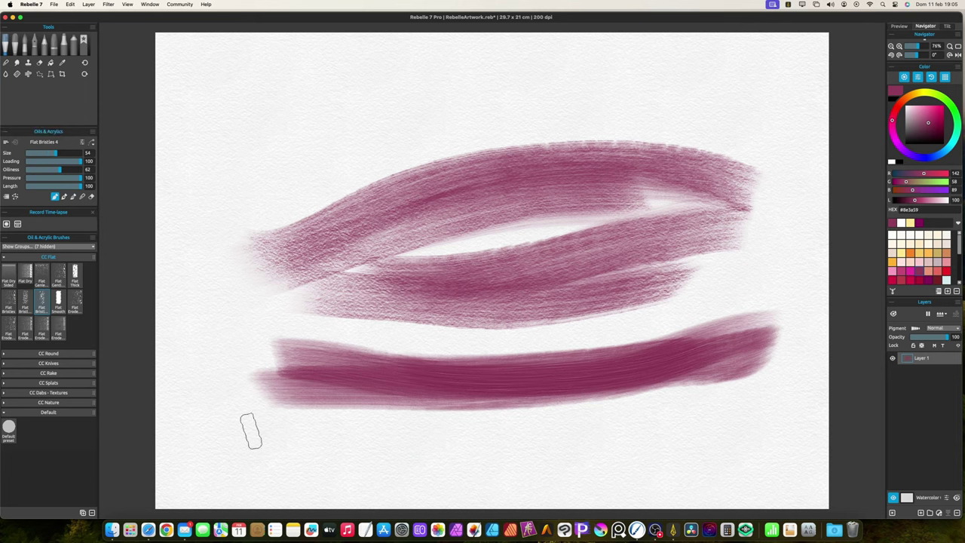
mouse_move(257, 440)
left_mouse_down()
mouse_move(303, 451)
mouse_move(453, 449)
mouse_move(679, 428)
left_mouse_up()
left_click_drag(287, 445, 698, 416)
mouse_move(388, 426)
left_mouse_down()
mouse_move(753, 440)
mouse_move(714, 437)
mouse_move(744, 431)
mouse_move(614, 458)
mouse_move(254, 484)
left_mouse_up()
- Clear the canvas and paint test strokes near its center with the Flat Smooth brush reset to its default settings
key("Delete")
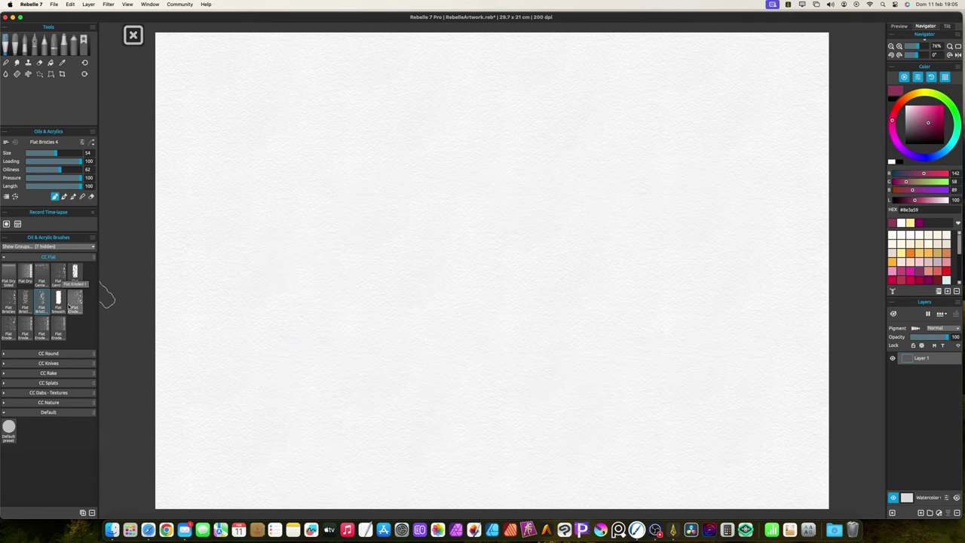
left_click(59, 302)
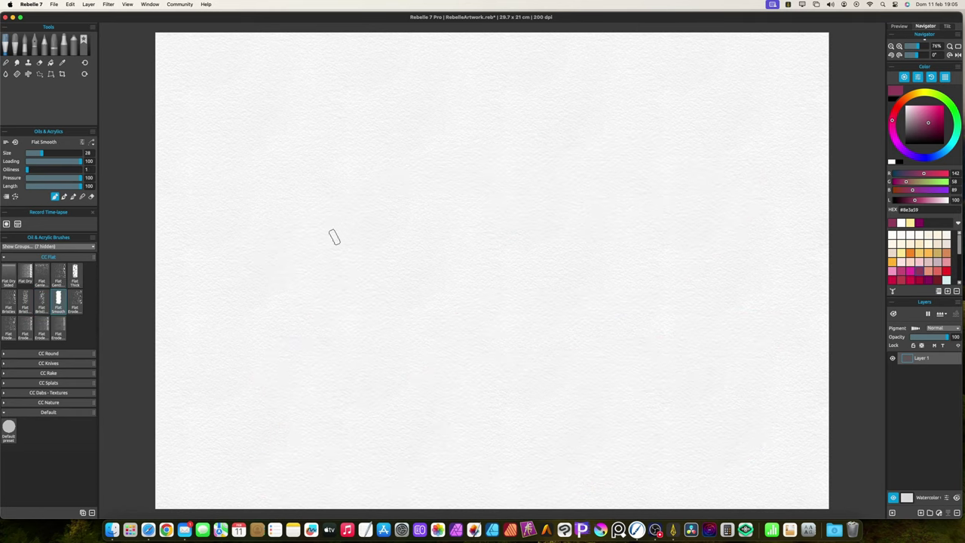
key("s")
left_click(17, 141)
left_click_drag(366, 245, 408, 256)
mouse_move(575, 241)
left_mouse_down()
mouse_move(339, 326)
mouse_move(312, 325)
mouse_move(581, 247)
mouse_move(467, 284)
mouse_move(489, 291)
mouse_move(647, 282)
mouse_move(372, 340)
mouse_move(596, 314)
mouse_move(366, 362)
mouse_move(341, 301)
mouse_move(414, 243)
left_mouse_up()
left_click_drag(456, 275, 416, 273)
mouse_move(346, 257)
left_mouse_down()
mouse_move(617, 188)
mouse_move(403, 205)
left_mouse_up()
- Clear the canvas and paint curved strokes with Flat Eroded 1 and a wide band beneath them with Flat Eroded 2
key("BackSpace")
left_click(75, 301)
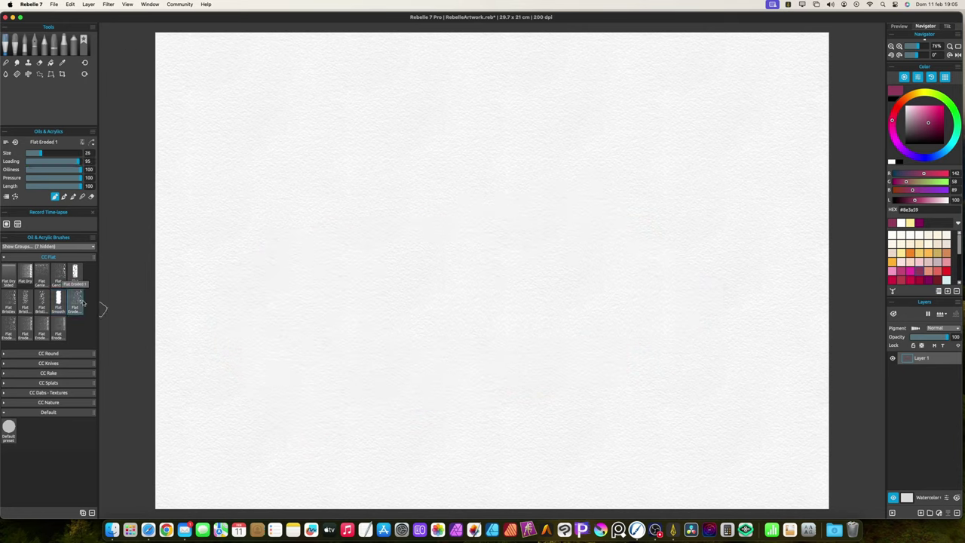
mouse_move(260, 264)
left_mouse_down()
mouse_move(497, 225)
mouse_move(626, 233)
left_mouse_up()
mouse_move(370, 268)
left_mouse_down()
mouse_move(459, 280)
mouse_move(689, 209)
mouse_move(411, 271)
left_mouse_up()
left_click(8, 328)
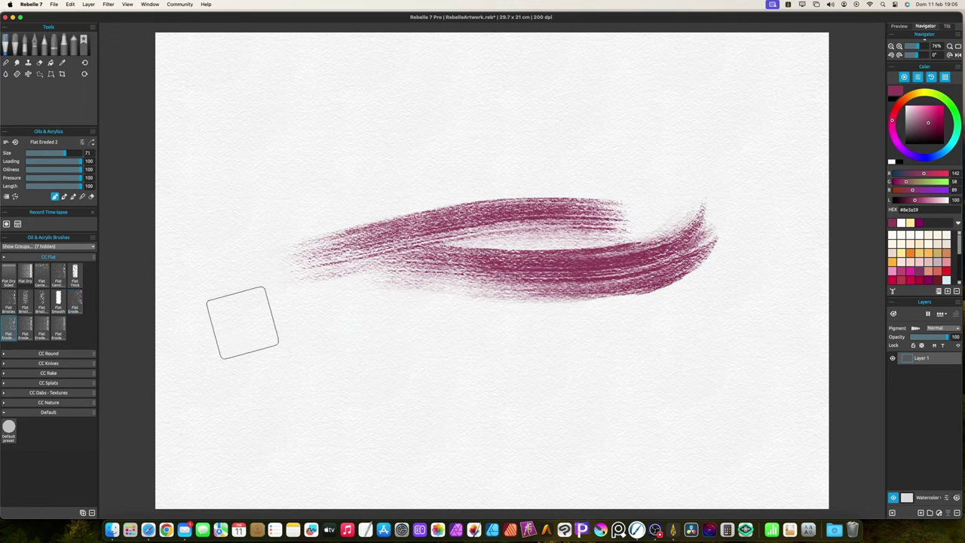
mouse_move(249, 320)
left_mouse_down()
mouse_move(508, 347)
mouse_move(636, 325)
mouse_move(410, 364)
mouse_move(507, 375)
mouse_move(741, 341)
mouse_move(764, 309)
mouse_move(710, 333)
mouse_move(495, 367)
mouse_move(232, 363)
left_mouse_up()
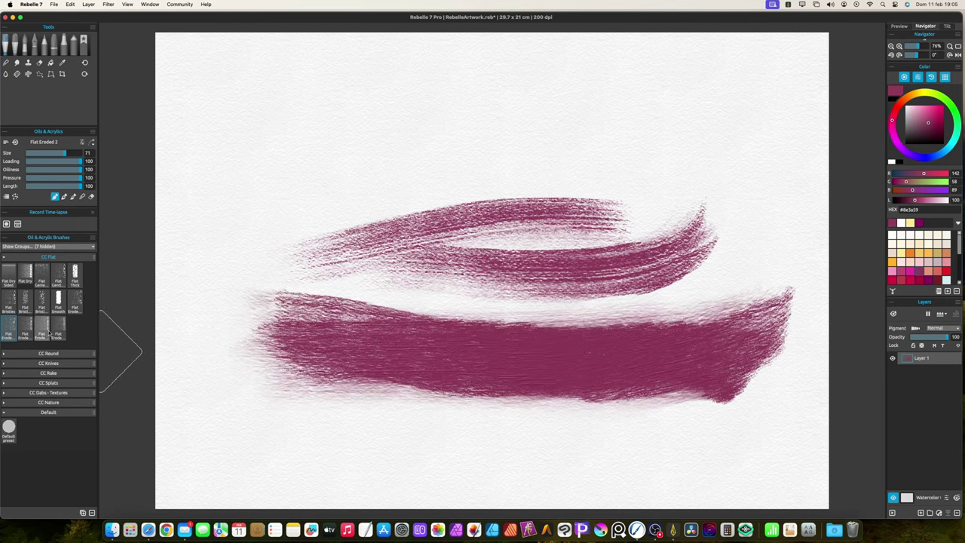
- Paint #8e3a59 strokes across the upper canvas with Flat Eroded 3 and add an orange #fcb134 stroke over them
left_click(25, 331)
mouse_move(248, 175)
left_mouse_down()
mouse_move(331, 142)
mouse_move(565, 129)
mouse_move(475, 147)
left_mouse_up()
key("super+z")
mouse_move(413, 155)
left_mouse_down()
mouse_move(355, 158)
mouse_move(370, 158)
left_mouse_up()
mouse_move(301, 173)
left_mouse_down()
mouse_move(339, 137)
mouse_move(551, 113)
mouse_move(207, 163)
mouse_move(539, 100)
mouse_move(633, 147)
mouse_move(393, 173)
left_mouse_up()
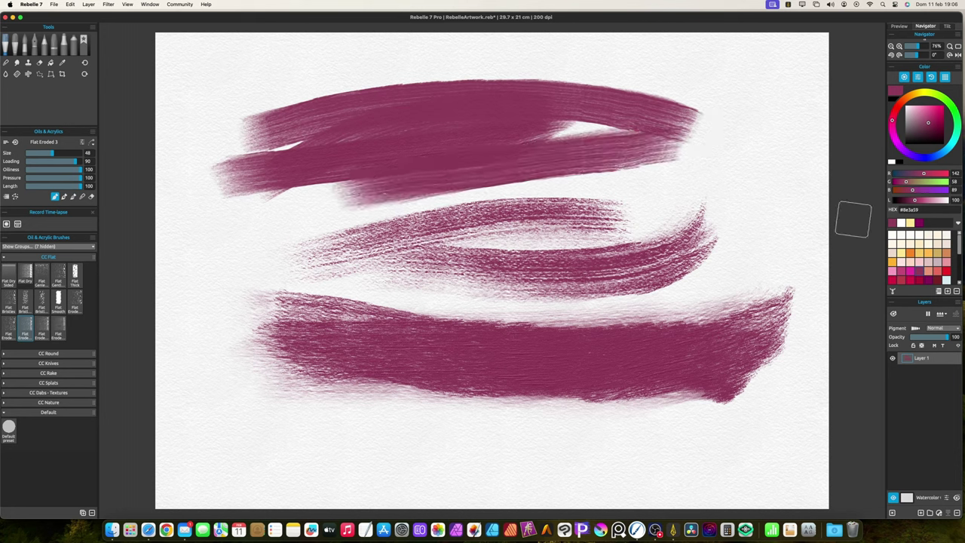
left_click(905, 261)
mouse_move(595, 123)
left_mouse_down()
mouse_move(364, 129)
mouse_move(564, 108)
mouse_move(538, 134)
mouse_move(291, 146)
mouse_move(287, 125)
mouse_move(452, 118)
mouse_move(521, 131)
mouse_move(435, 167)
mouse_move(353, 150)
left_mouse_up()
- Clear the canvas and paint #860057 test strokes with Flat Eroded 4 and, below them, with Flat Eroded 5 at size 42
left_click(42, 330)
key("Delete")
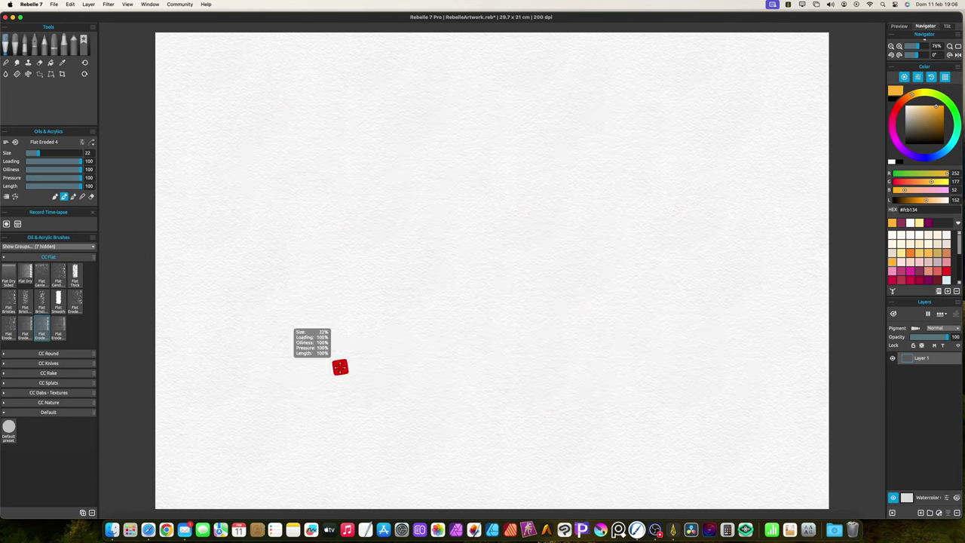
left_click(928, 279)
mouse_move(259, 193)
left_mouse_down()
mouse_move(512, 252)
mouse_move(424, 189)
mouse_move(425, 301)
mouse_move(483, 328)
left_mouse_up()
left_click(58, 332)
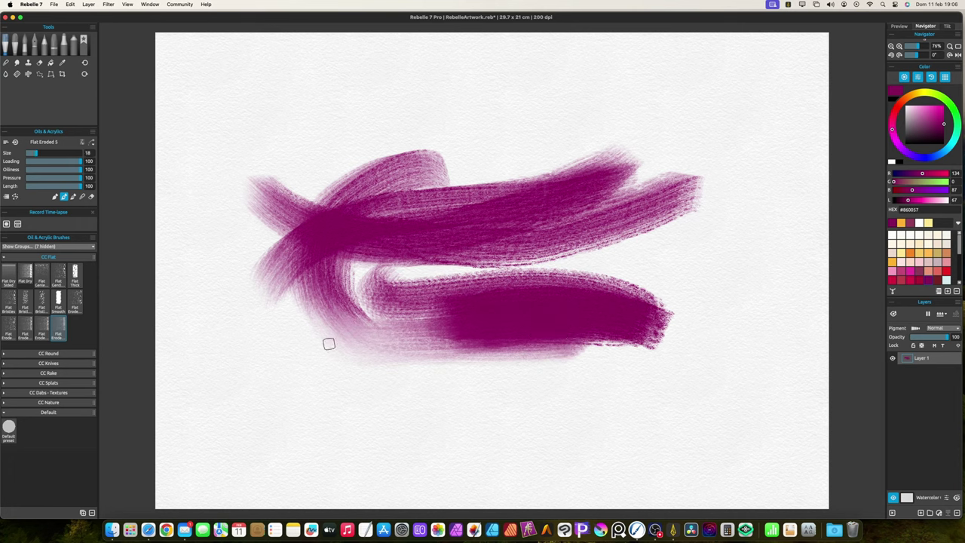
mouse_move(312, 344)
left_mouse_down()
mouse_move(506, 377)
mouse_move(434, 385)
mouse_move(272, 374)
left_mouse_up()
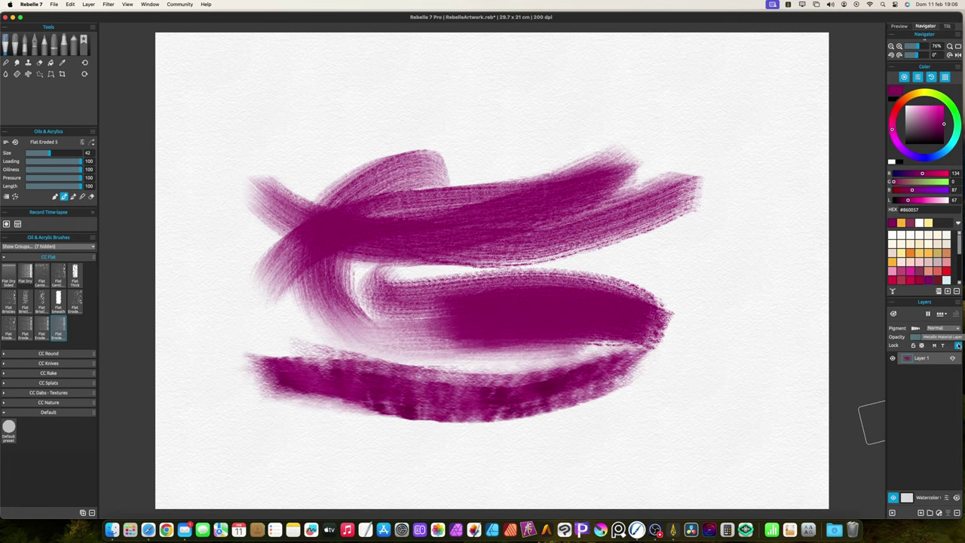
- Clear the canvas and paint #860057 test strokes across its upper half with the Round Bristles brush from the CC Round group
key("BackSpace")
left_click(5, 257)
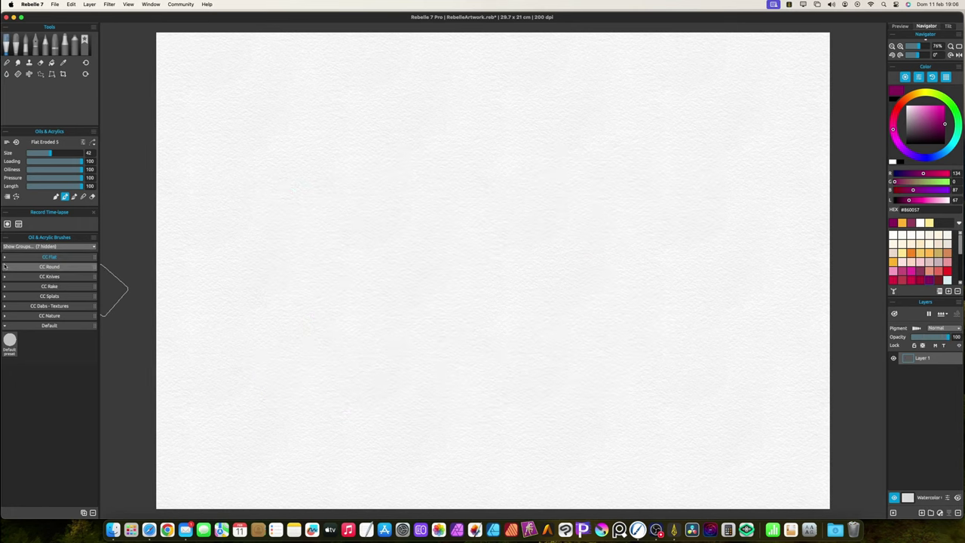
left_click(4, 267)
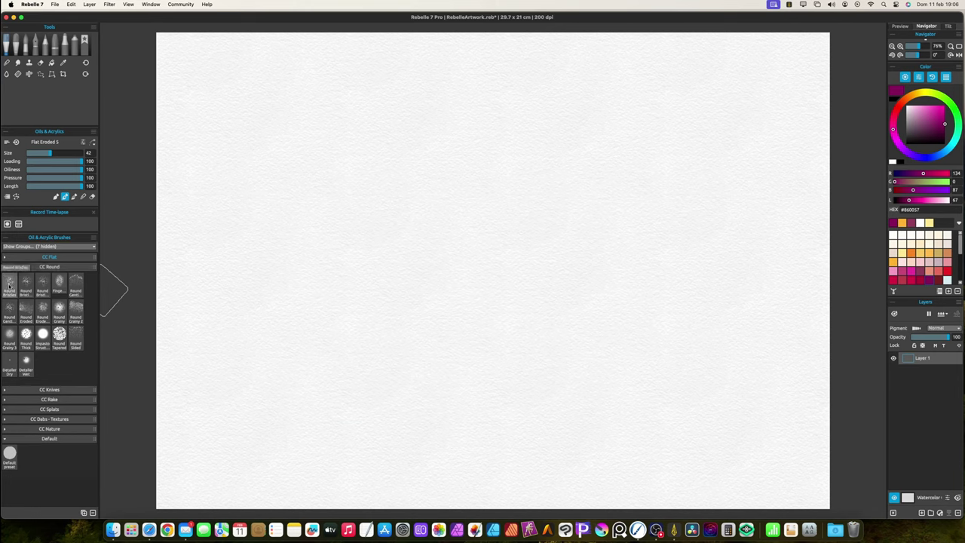
left_click(10, 285)
mouse_move(325, 220)
left_mouse_down()
mouse_move(450, 214)
mouse_move(572, 188)
left_mouse_up()
mouse_move(468, 205)
left_mouse_down()
mouse_move(328, 219)
mouse_move(522, 210)
mouse_move(719, 171)
mouse_move(626, 195)
mouse_move(371, 228)
mouse_move(320, 254)
mouse_move(636, 201)
mouse_move(287, 252)
mouse_move(680, 192)
mouse_move(587, 200)
mouse_move(341, 262)
mouse_move(388, 312)
mouse_move(650, 235)
mouse_move(600, 234)
mouse_move(331, 277)
mouse_move(233, 330)
mouse_move(250, 295)
mouse_move(318, 240)
mouse_move(517, 225)
mouse_move(338, 229)
mouse_move(317, 241)
left_mouse_up()
- Blend the Round Bristles strokes with the brush in blend mode, smearing the paint up to one end and back down
key("b")
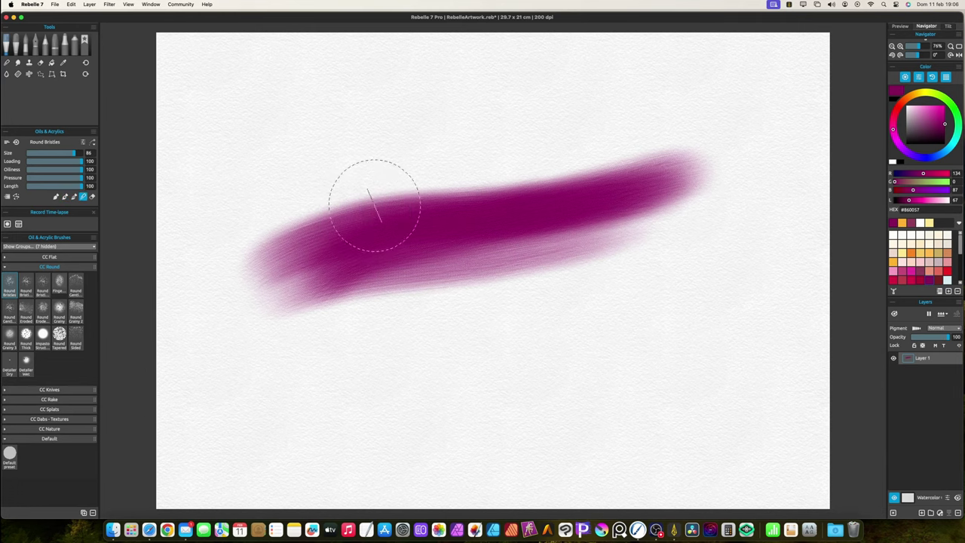
mouse_move(408, 205)
left_mouse_down()
mouse_move(334, 204)
mouse_move(452, 194)
mouse_move(625, 136)
mouse_move(678, 136)
left_mouse_up()
mouse_move(580, 165)
left_mouse_down()
mouse_move(700, 173)
mouse_move(470, 215)
mouse_move(345, 273)
mouse_move(226, 286)
left_mouse_up()
- Paint a band beneath the blended strokes with Round Bristles 2 and another test stroke below it with Round Bristles 3
left_click(26, 285)
mouse_move(303, 353)
left_mouse_down()
mouse_move(278, 358)
mouse_move(665, 288)
mouse_move(723, 289)
mouse_move(649, 290)
mouse_move(393, 354)
mouse_move(486, 336)
mouse_move(644, 281)
mouse_move(474, 334)
mouse_move(231, 359)
mouse_move(407, 282)
mouse_move(581, 272)
mouse_move(444, 308)
mouse_move(245, 287)
left_mouse_up()
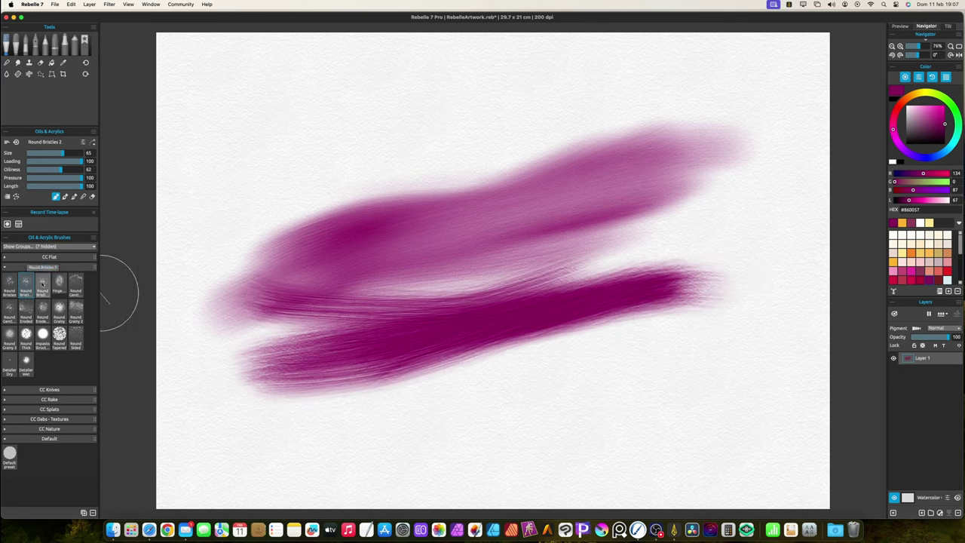
left_click(43, 283)
left_click_drag(284, 407, 304, 407)
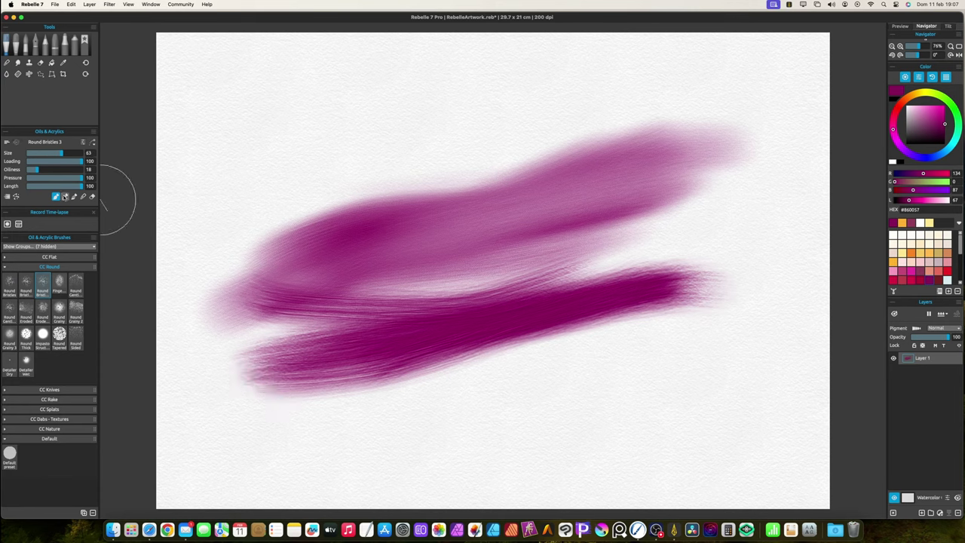
mouse_move(262, 431)
left_mouse_down()
mouse_move(300, 434)
mouse_move(505, 417)
mouse_move(535, 385)
mouse_move(360, 430)
mouse_move(703, 389)
mouse_move(723, 396)
mouse_move(640, 393)
mouse_move(429, 442)
mouse_move(606, 395)
mouse_move(606, 376)
mouse_move(390, 410)
mouse_move(372, 368)
mouse_move(556, 345)
mouse_move(470, 389)
mouse_move(221, 392)
mouse_move(234, 328)
mouse_move(215, 352)
mouse_move(385, 389)
mouse_move(630, 358)
left_mouse_up()
- Clear the canvas and use the Fingerprint brush to stamp a row of #860057 dabs, followed by continuous strokes
key("Delete")
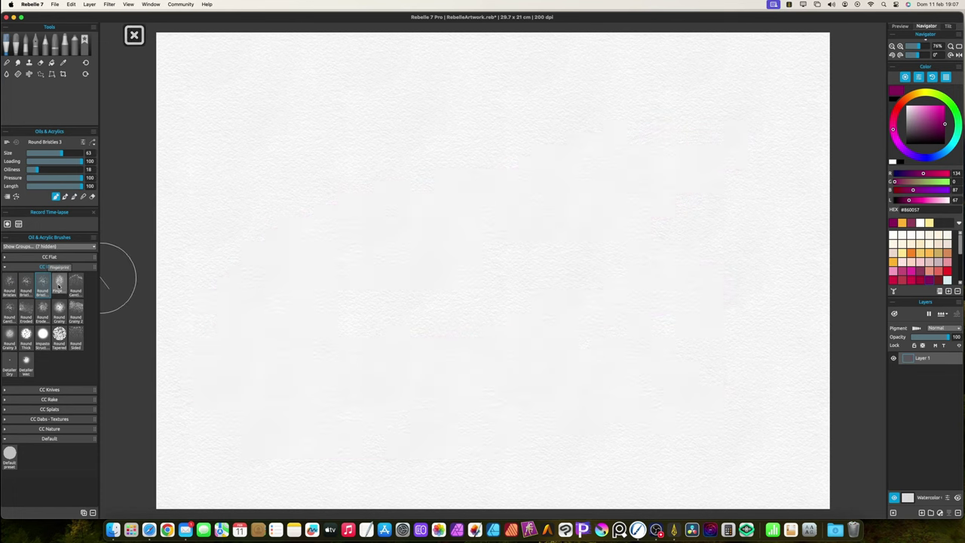
left_click(59, 284)
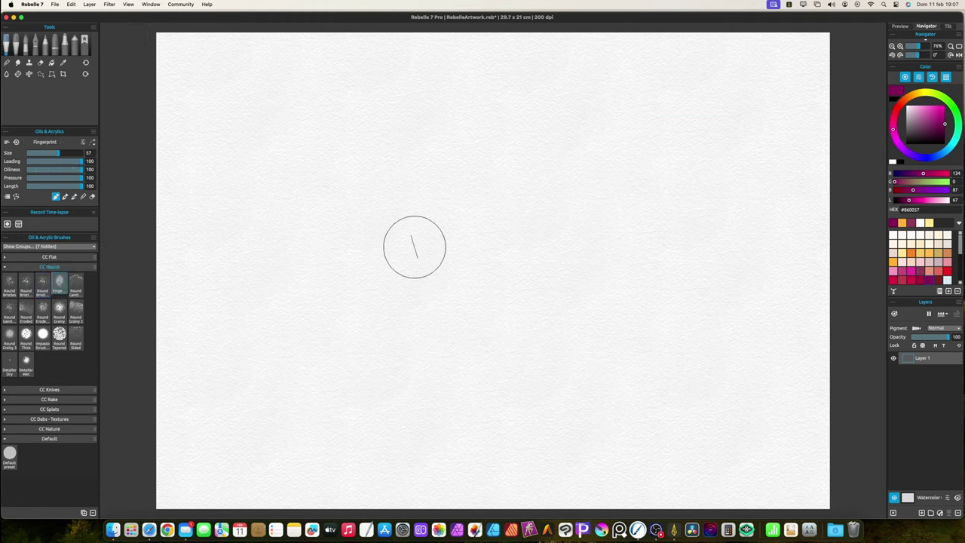
left_click(415, 248)
left_click(458, 249)
left_click(494, 249)
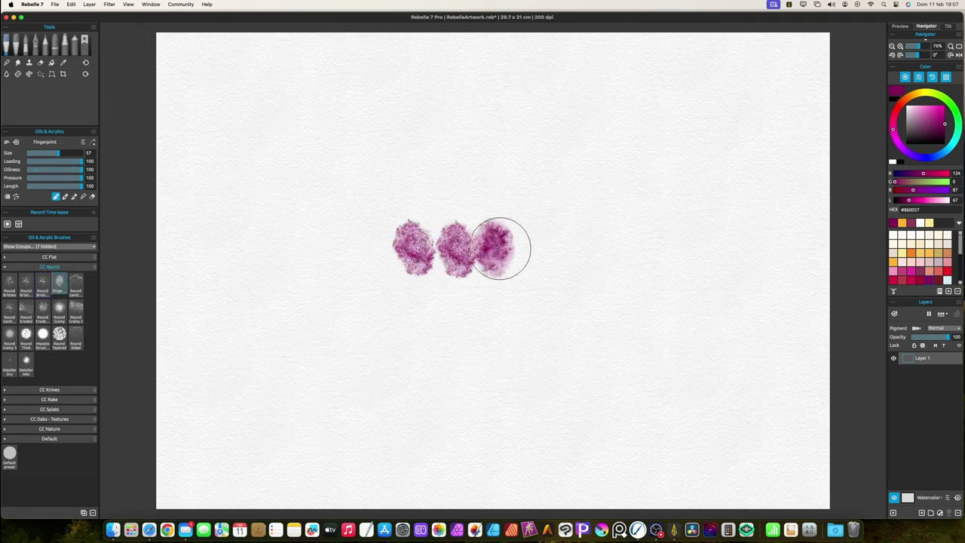
left_click(555, 253)
mouse_move(599, 264)
left_mouse_down()
mouse_move(440, 282)
mouse_move(489, 284)
mouse_move(503, 265)
mouse_move(339, 300)
mouse_move(472, 270)
mouse_move(262, 262)
mouse_move(326, 214)
mouse_move(471, 253)
mouse_move(375, 252)
mouse_move(455, 235)
mouse_move(625, 250)
mouse_move(628, 239)
mouse_move(534, 247)
mouse_move(720, 291)
mouse_move(617, 339)
mouse_move(644, 349)
left_mouse_up()
- Paint yellow-orange #fcb134 strokes over the purple Fingerprint strokes
left_click(892, 262)
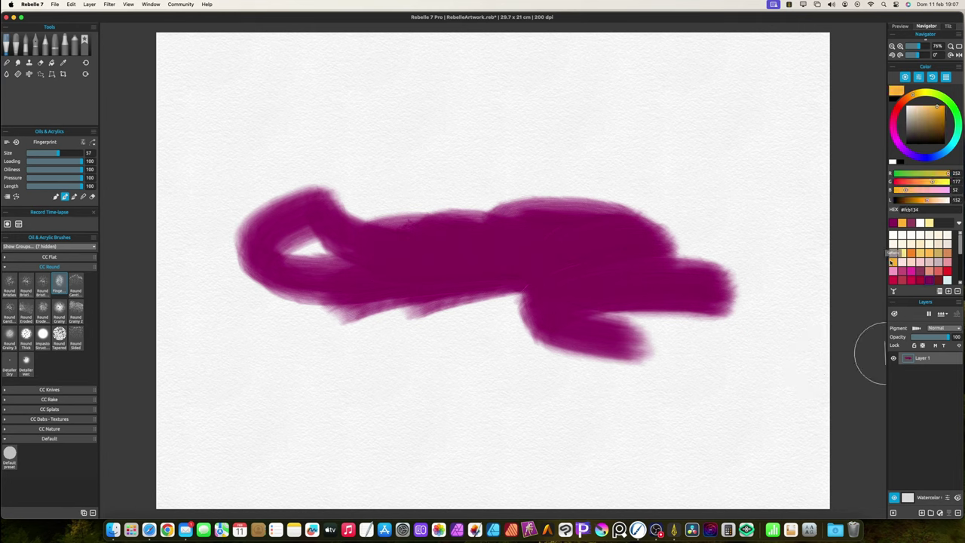
mouse_move(414, 246)
left_mouse_down()
mouse_move(436, 254)
mouse_move(557, 240)
mouse_move(576, 258)
mouse_move(469, 241)
mouse_move(573, 256)
left_mouse_up()
left_click_drag(632, 264, 612, 275)
- Clear the canvas and paint #8e3a59 test strokes with Round Gentle 1 and, below them, with Round Gentle 2
key("Delete")
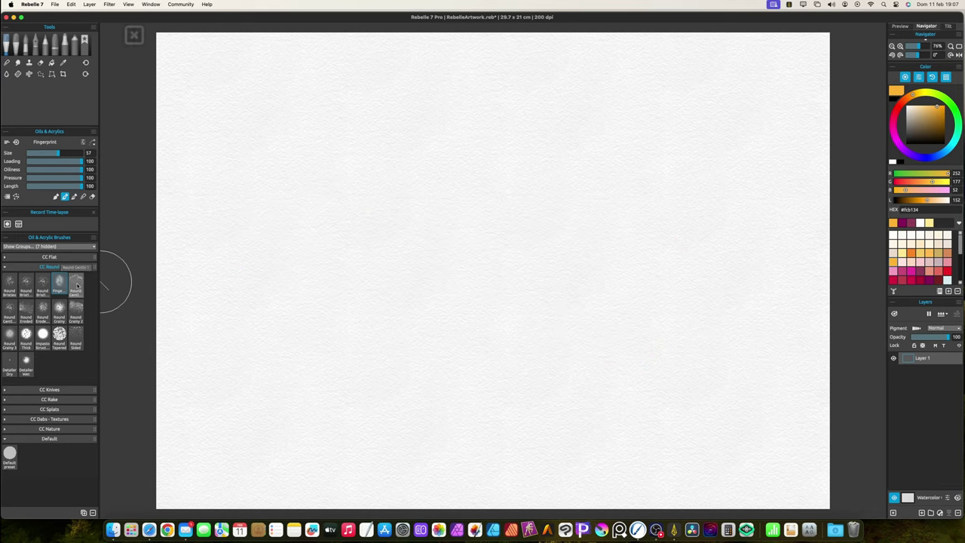
left_click(76, 283)
left_click(920, 272)
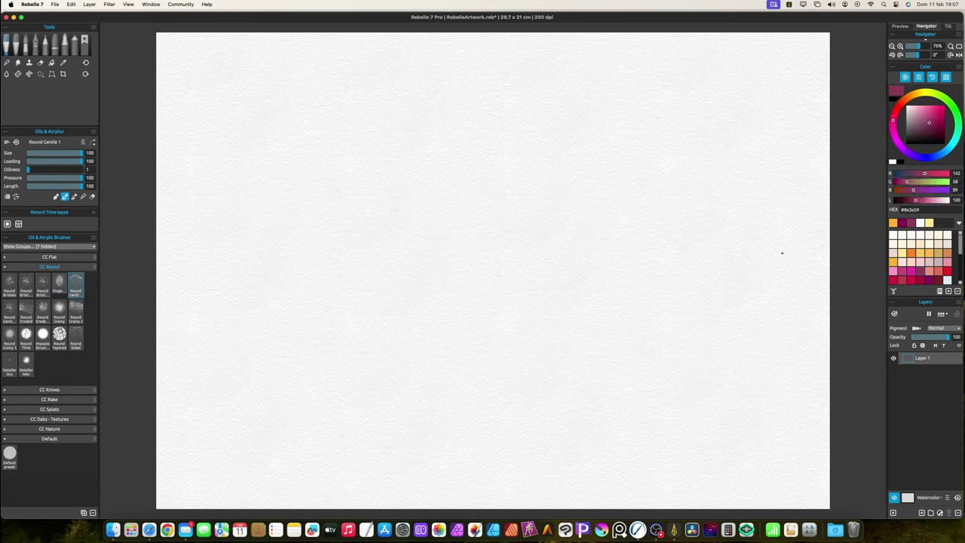
mouse_move(280, 236)
left_mouse_down()
mouse_move(530, 239)
mouse_move(532, 230)
mouse_move(470, 226)
mouse_move(505, 249)
mouse_move(339, 252)
left_mouse_up()
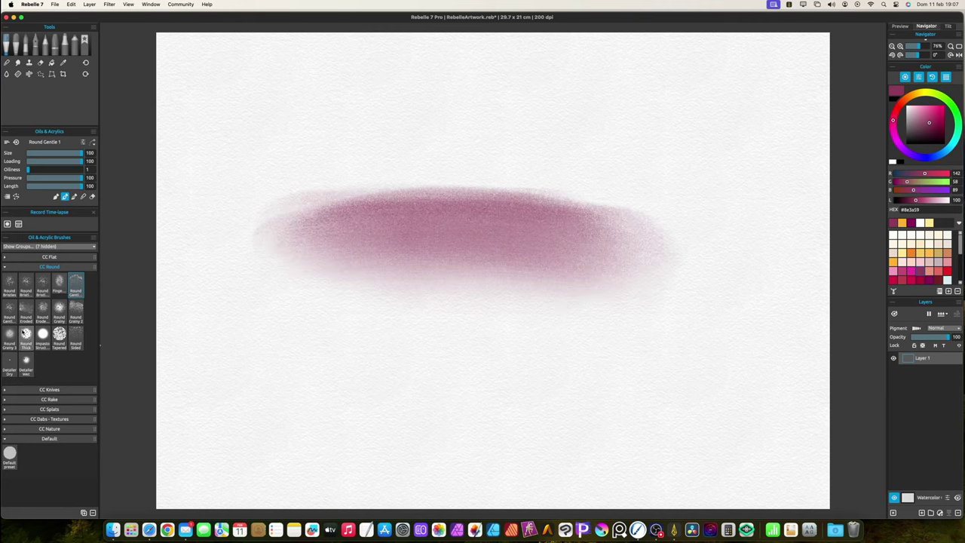
left_click(9, 310)
mouse_move(276, 306)
left_mouse_down()
mouse_move(615, 317)
mouse_move(293, 297)
mouse_move(542, 291)
mouse_move(322, 284)
mouse_move(339, 298)
left_mouse_up()
- Clear the canvas and, with color pigments enabled, paint #8e3a59 Round Eroded strokes and overlay them with orange #f48426
key("Delete")
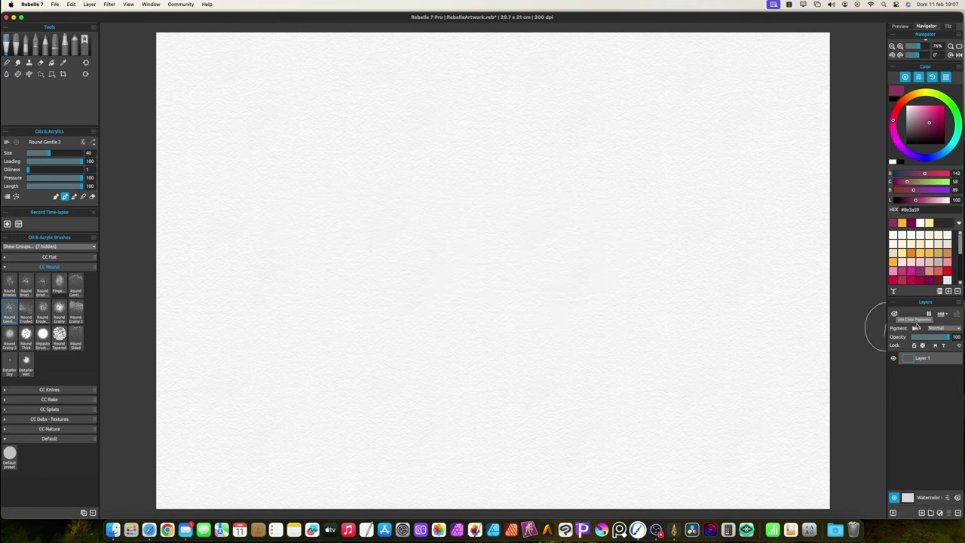
left_click(26, 310)
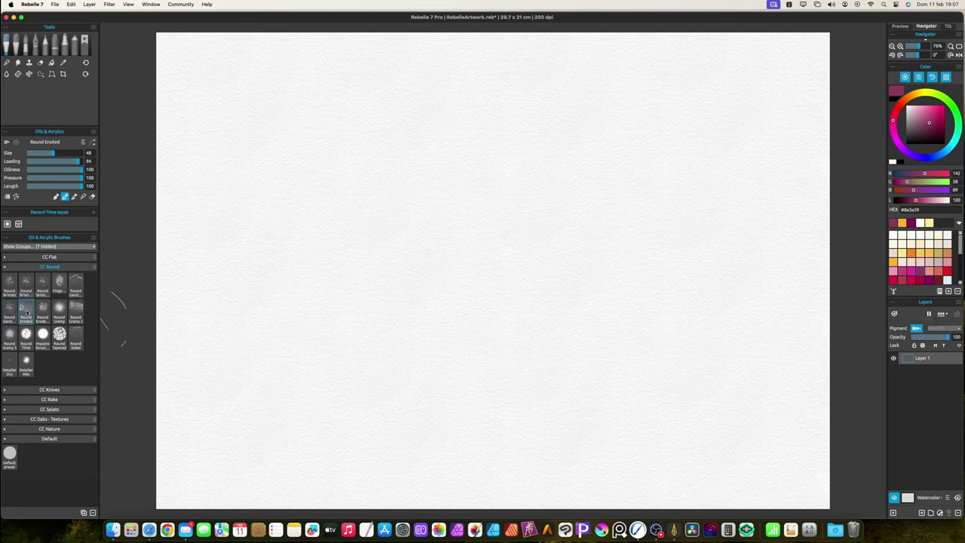
mouse_move(251, 245)
left_mouse_down()
mouse_move(544, 225)
mouse_move(626, 234)
mouse_move(374, 258)
mouse_move(251, 225)
mouse_move(249, 237)
mouse_move(728, 264)
mouse_move(256, 253)
mouse_move(633, 286)
mouse_move(659, 300)
left_mouse_up()
left_click(911, 254)
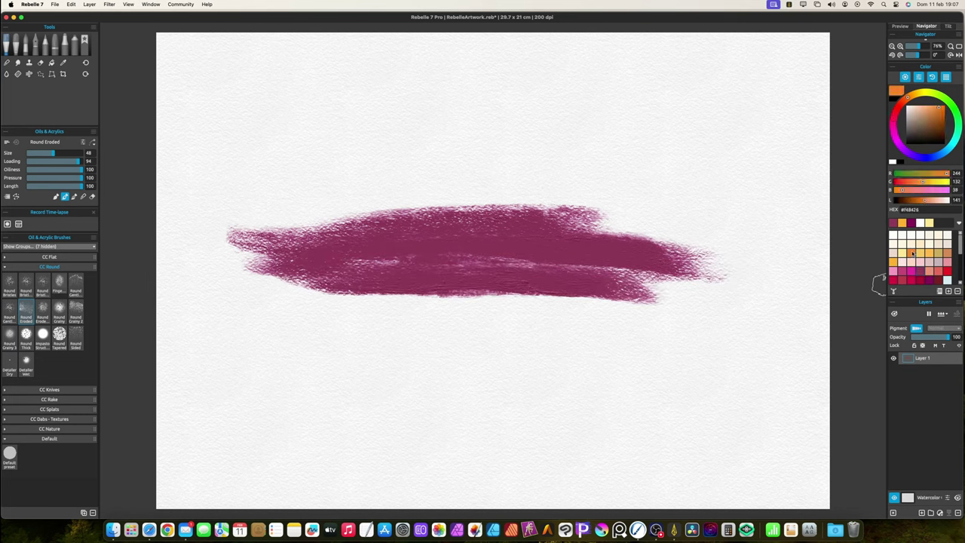
mouse_move(664, 260)
left_mouse_down()
mouse_move(424, 260)
mouse_move(415, 250)
mouse_move(650, 254)
mouse_move(228, 217)
left_mouse_up()
- Clear the canvas and paint #8e3a59 test strokes with the second Round Eroded brush and, beneath them, with Round Grainy
left_click(920, 271)
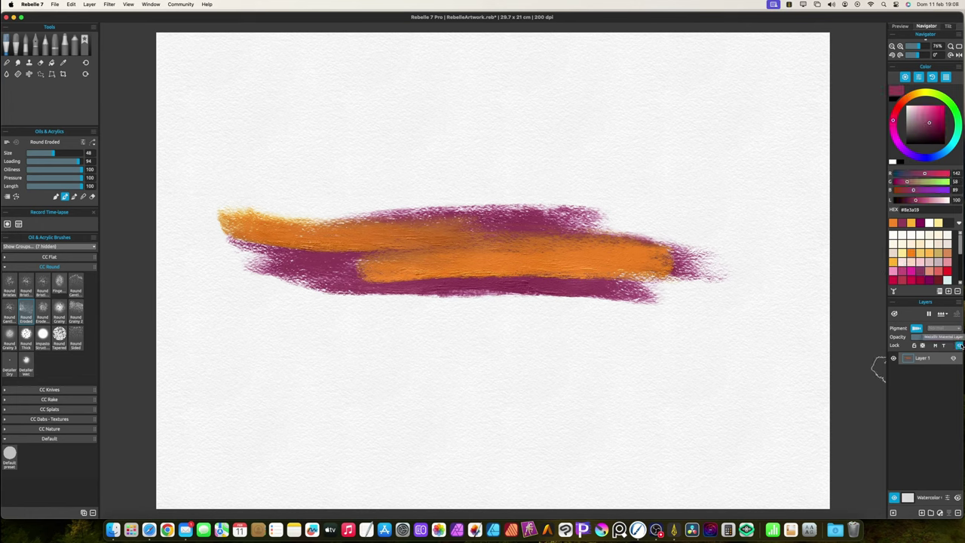
key("BackSpace")
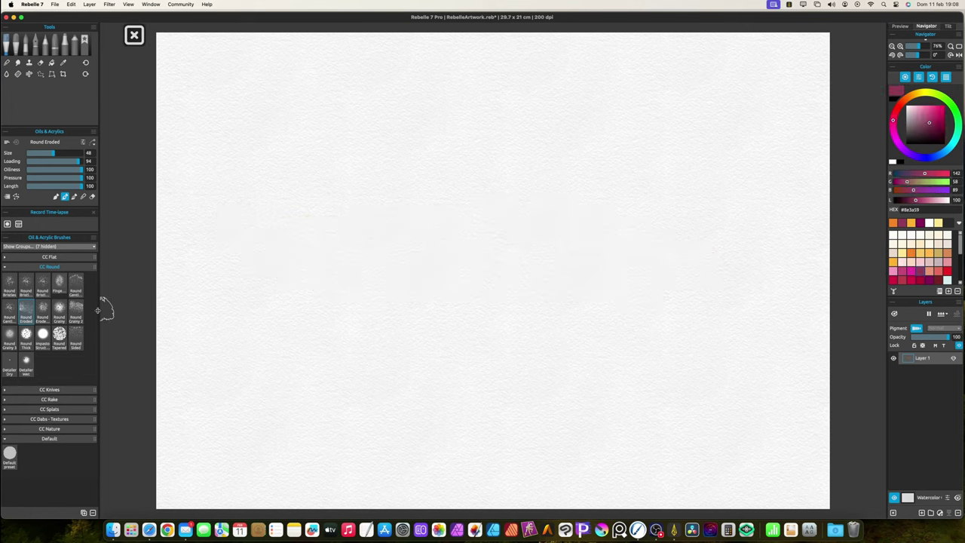
left_click(42, 310)
mouse_move(239, 261)
left_mouse_down()
mouse_move(431, 250)
mouse_move(662, 269)
mouse_move(269, 248)
mouse_move(459, 285)
mouse_move(767, 294)
mouse_move(384, 226)
mouse_move(478, 231)
mouse_move(248, 291)
mouse_move(255, 299)
mouse_move(178, 282)
left_mouse_up()
left_click(59, 308)
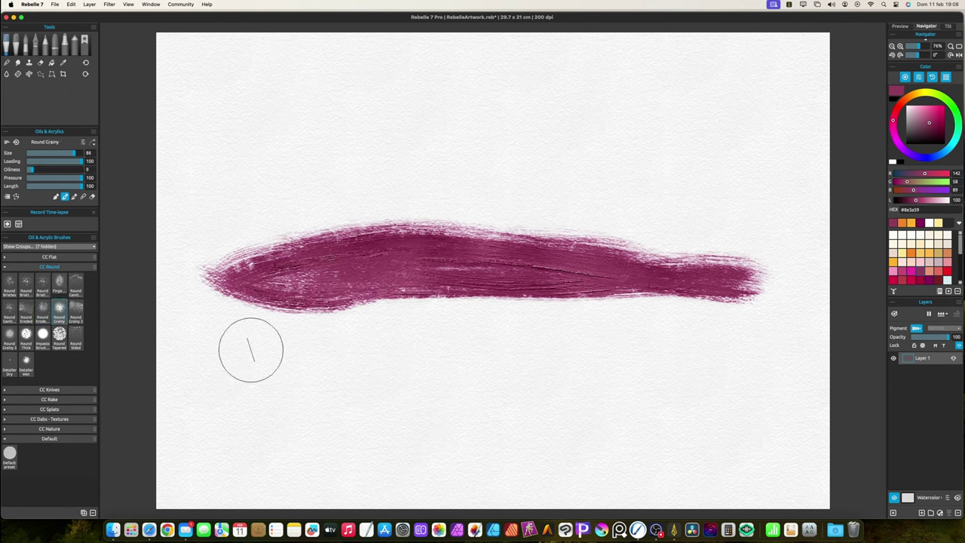
mouse_move(248, 349)
left_mouse_down()
mouse_move(638, 361)
mouse_move(397, 346)
mouse_move(710, 366)
mouse_move(594, 351)
left_mouse_up()
- Clear the canvas and paint #8e3a59 test strokes across its middle with Round Grainy 2
key("BackSpace")
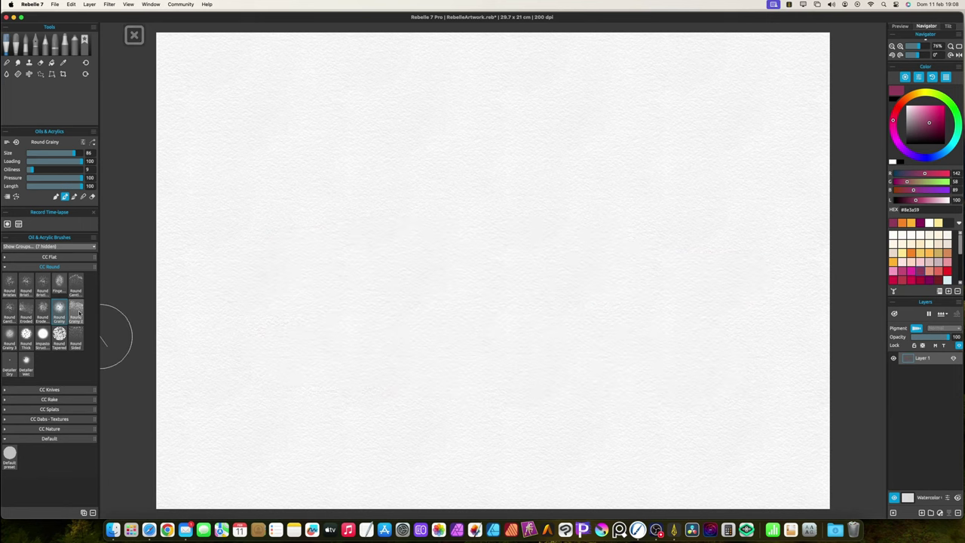
left_click(76, 309)
mouse_move(226, 291)
left_mouse_down()
mouse_move(272, 302)
mouse_move(640, 291)
mouse_move(258, 320)
mouse_move(620, 327)
mouse_move(415, 352)
mouse_move(413, 343)
left_mouse_up()
mouse_move(276, 263)
left_mouse_down()
mouse_move(361, 264)
mouse_move(214, 301)
left_mouse_up()
- Paint #8e3a59 strokes across the upper canvas with Round Grainy 3 and add orange #f48426 strokes over the purple paint
left_click(9, 335)
mouse_move(276, 198)
left_mouse_down()
mouse_move(483, 170)
mouse_move(329, 189)
mouse_move(565, 204)
mouse_move(427, 215)
mouse_move(579, 230)
mouse_move(652, 220)
mouse_move(579, 194)
mouse_move(722, 276)
left_mouse_up()
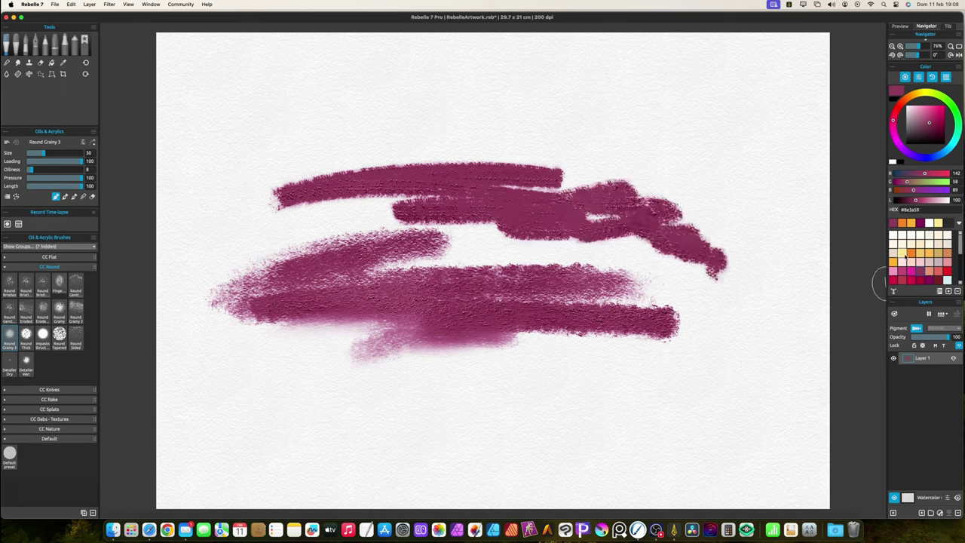
left_click(911, 254)
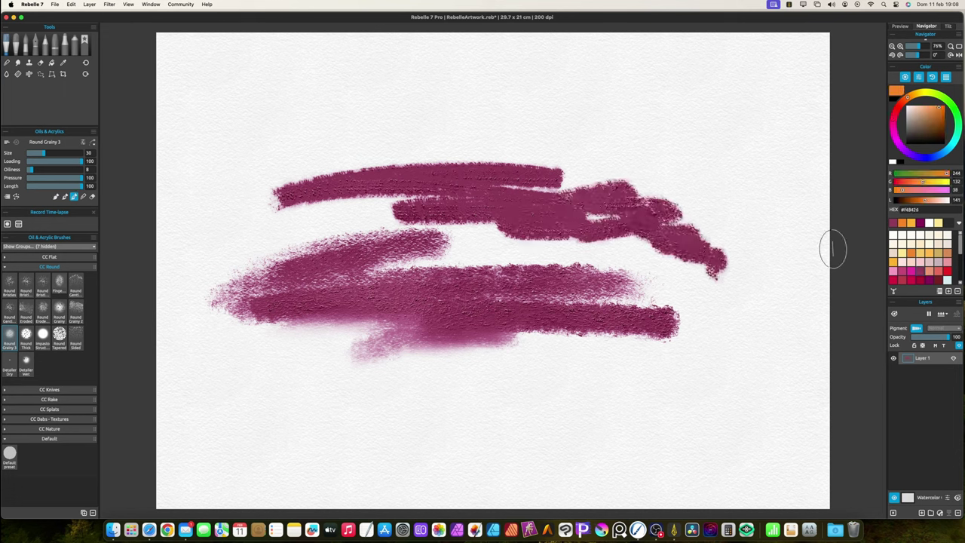
mouse_move(435, 204)
left_mouse_down()
mouse_move(596, 218)
mouse_move(455, 206)
mouse_move(481, 193)
mouse_move(466, 183)
mouse_move(309, 193)
mouse_move(397, 196)
mouse_move(319, 213)
mouse_move(505, 211)
mouse_move(550, 222)
mouse_move(404, 254)
mouse_move(392, 263)
mouse_move(425, 266)
mouse_move(356, 282)
mouse_move(541, 278)
left_mouse_up()
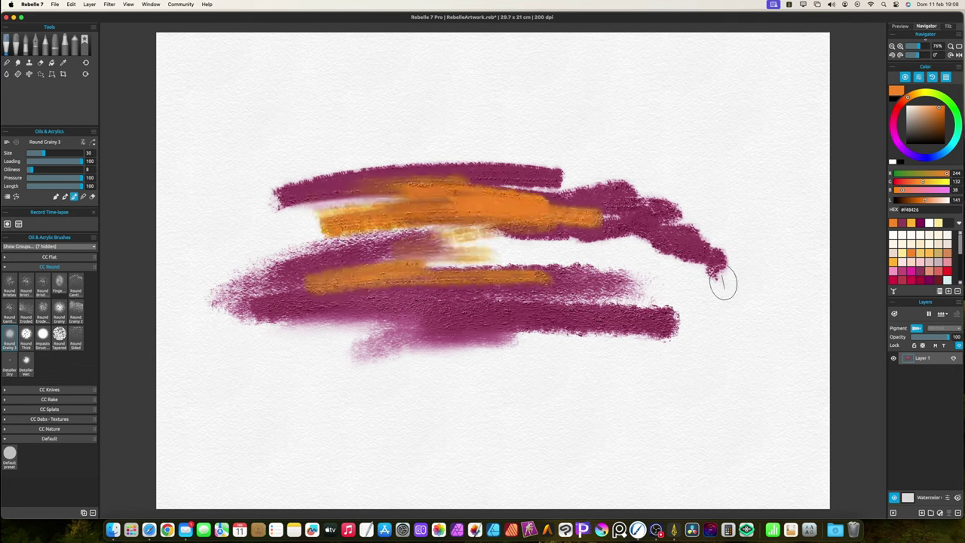
- Clear the canvas and paint overlapping #8e3a59 strokes with Round Thick at size 49 and loading 73
key("BackSpace")
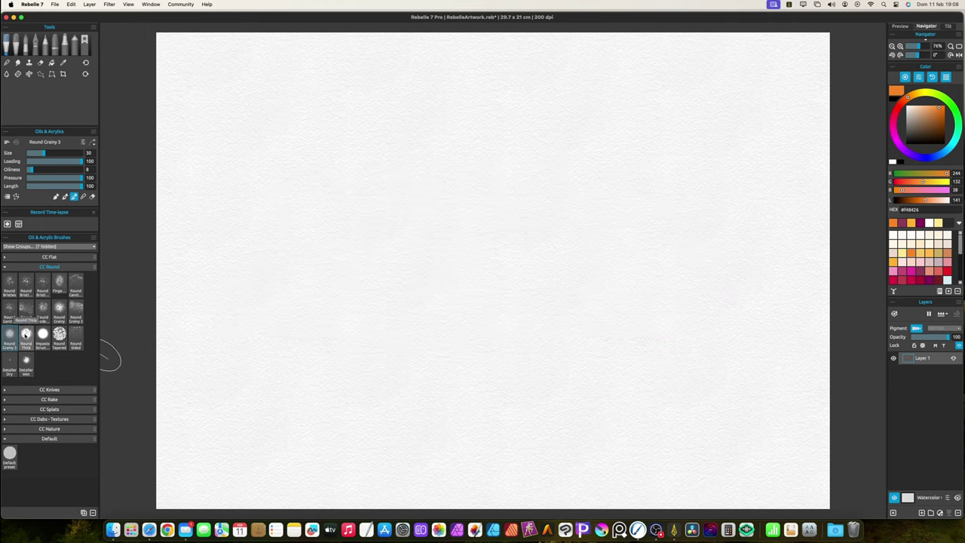
left_click(25, 334)
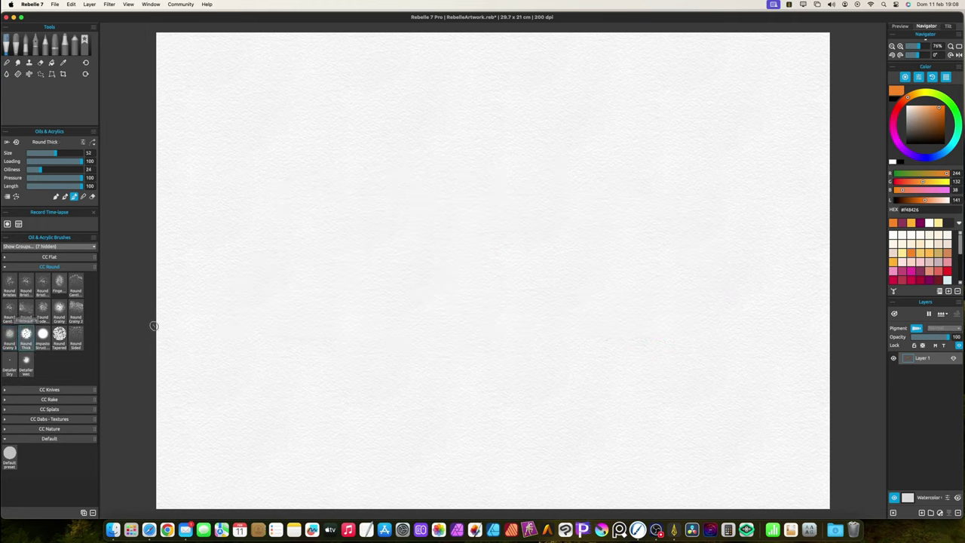
left_click(920, 270)
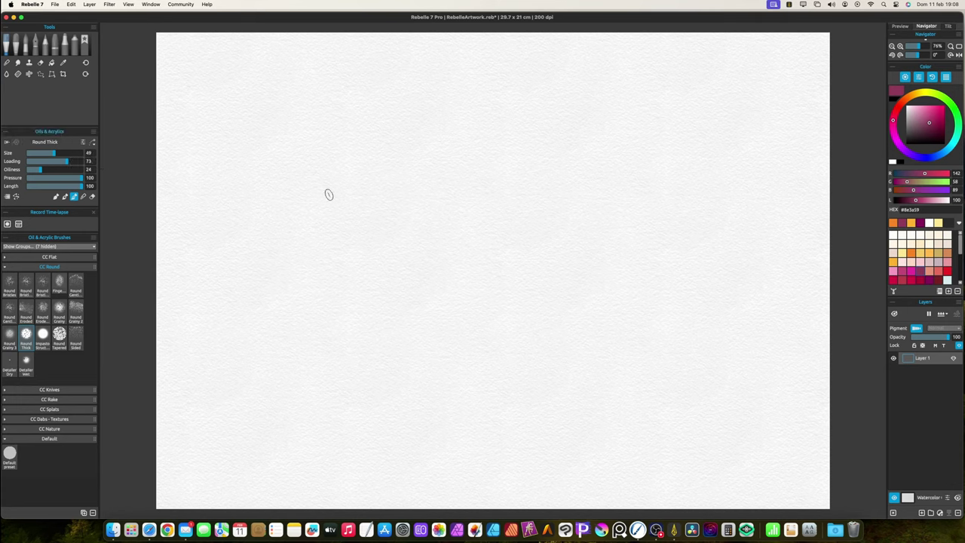
mouse_move(290, 236)
left_mouse_down()
mouse_move(416, 219)
mouse_move(585, 226)
mouse_move(356, 276)
mouse_move(309, 300)
left_mouse_up()
left_click(951, 359)
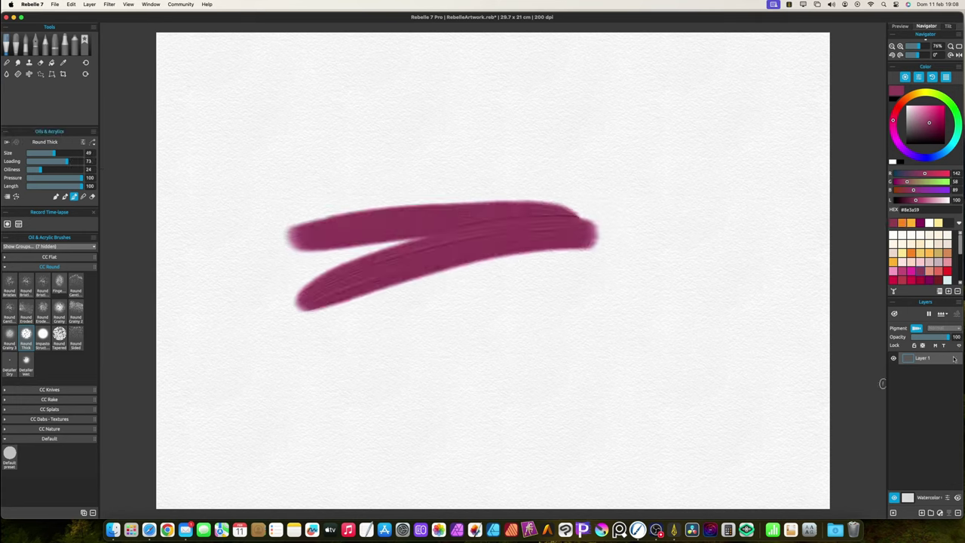
mouse_move(617, 257)
left_mouse_down()
mouse_move(452, 291)
mouse_move(309, 239)
mouse_move(685, 291)
mouse_move(625, 281)
mouse_move(371, 359)
left_mouse_up()
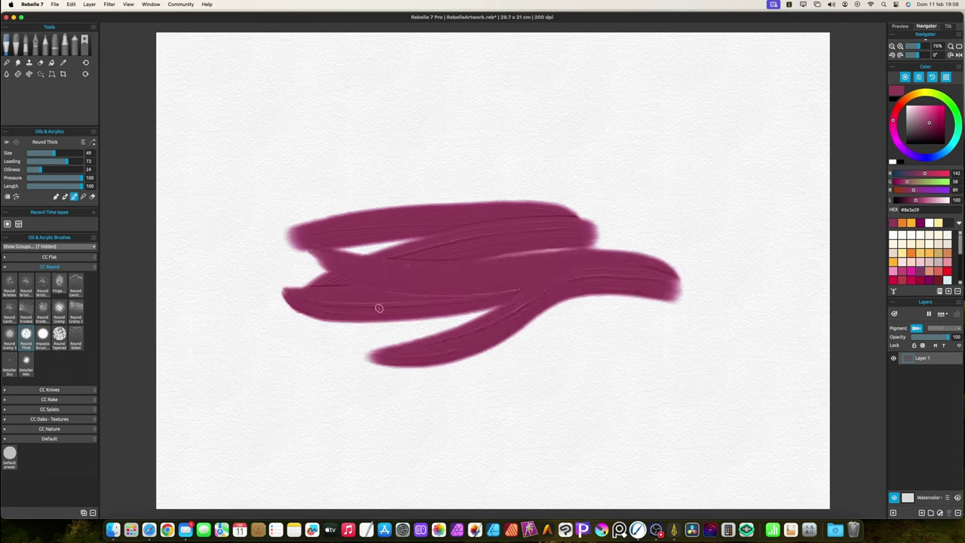
- Paint and blend orange #f48426 strokes over the Round Thick strokes, and briefly preview Layer 1 as a metallic material layer
left_click(909, 255)
mouse_move(641, 282)
left_mouse_down()
mouse_move(610, 267)
mouse_move(442, 285)
mouse_move(545, 267)
mouse_move(521, 264)
left_mouse_up()
mouse_move(528, 225)
left_mouse_down()
mouse_move(410, 298)
mouse_move(317, 288)
left_mouse_up()
mouse_move(377, 240)
left_mouse_down()
mouse_move(595, 285)
mouse_move(400, 318)
left_mouse_up()
mouse_move(494, 288)
left_mouse_down()
mouse_move(419, 302)
mouse_move(332, 282)
left_mouse_up()
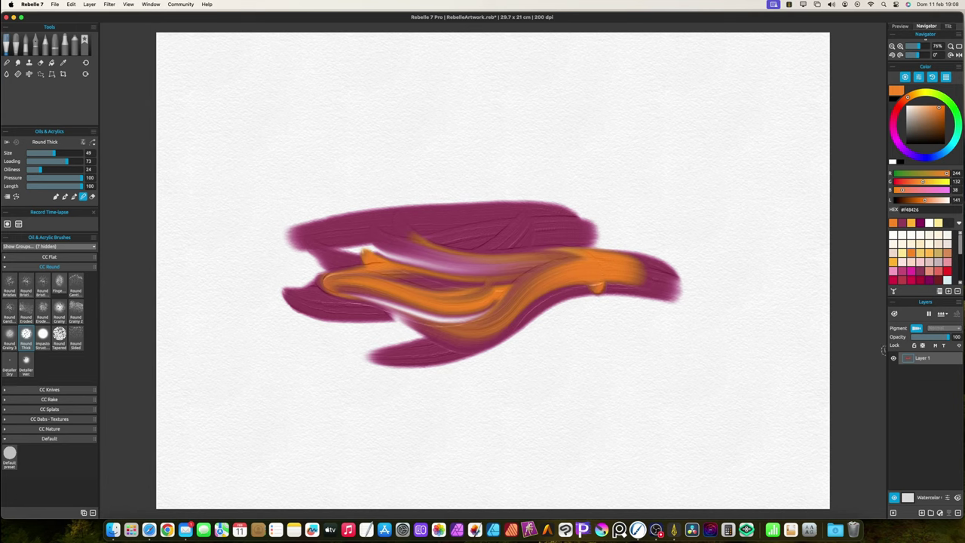
left_click(959, 345)
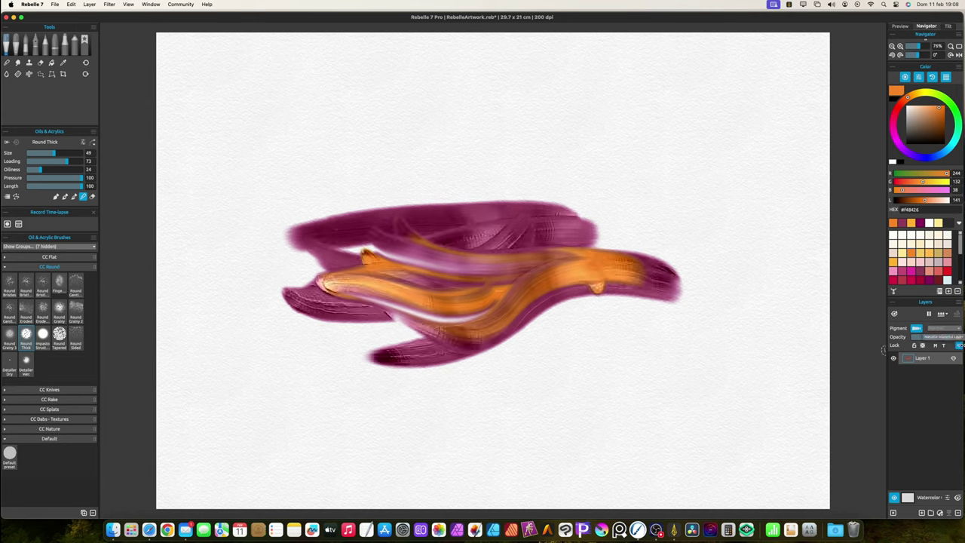
left_click(959, 345)
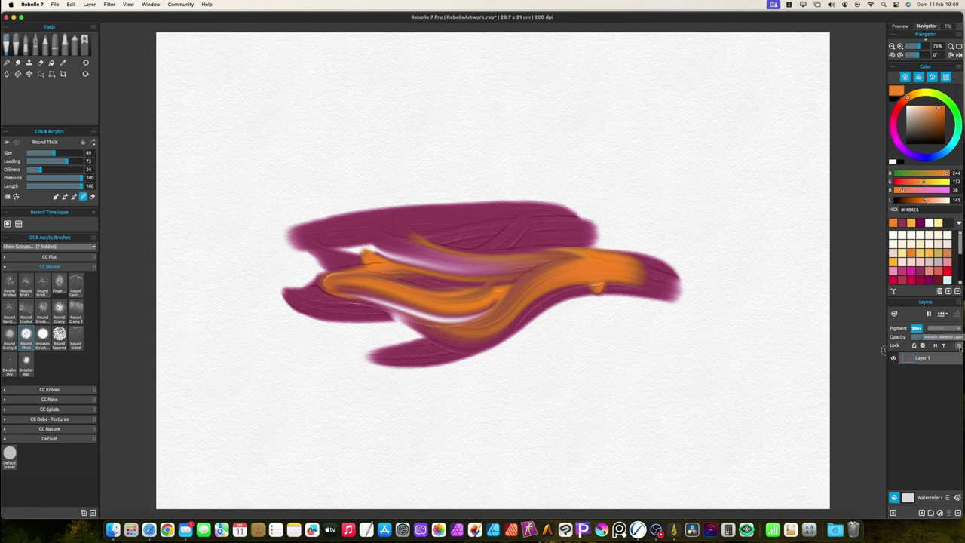
- Clear the canvas, paint a wide horizontal #860057 band with Impasto Structures at size 100, and clear it again
key("BackSpace")
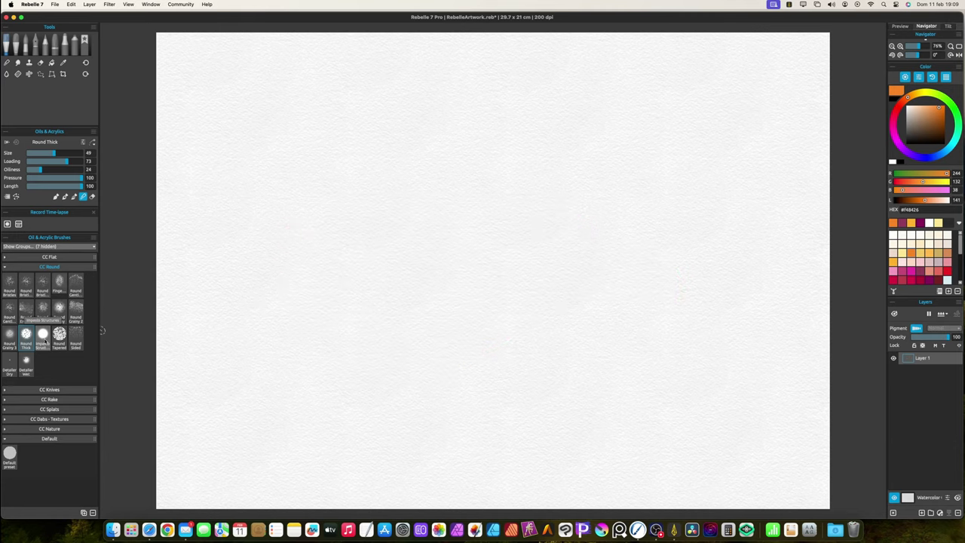
left_click(44, 338)
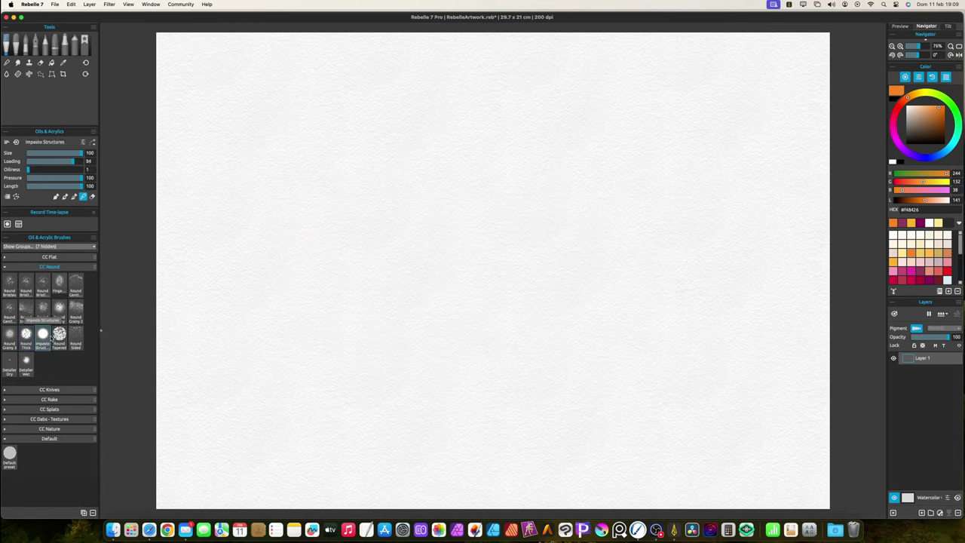
left_click(935, 280)
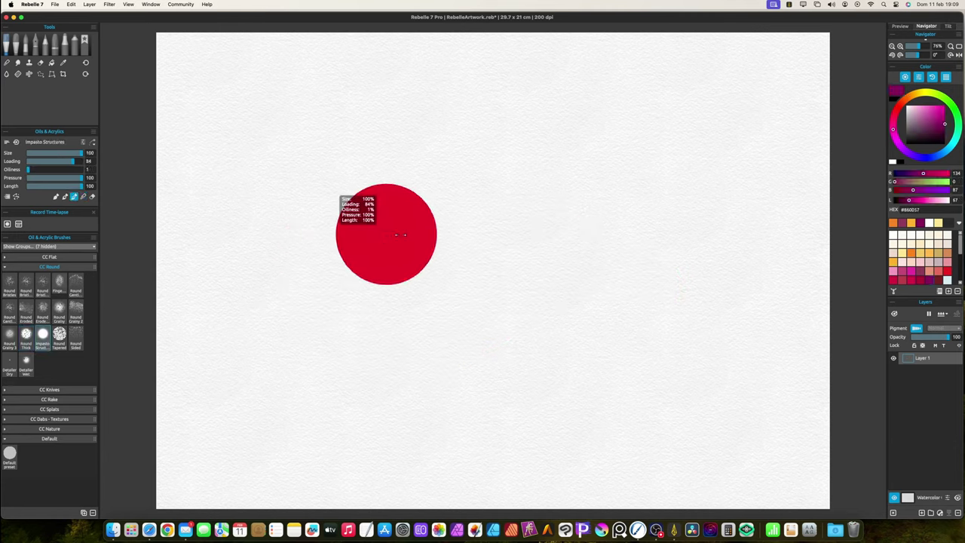
mouse_move(364, 241)
left_mouse_down()
mouse_move(589, 257)
mouse_move(383, 252)
left_mouse_up()
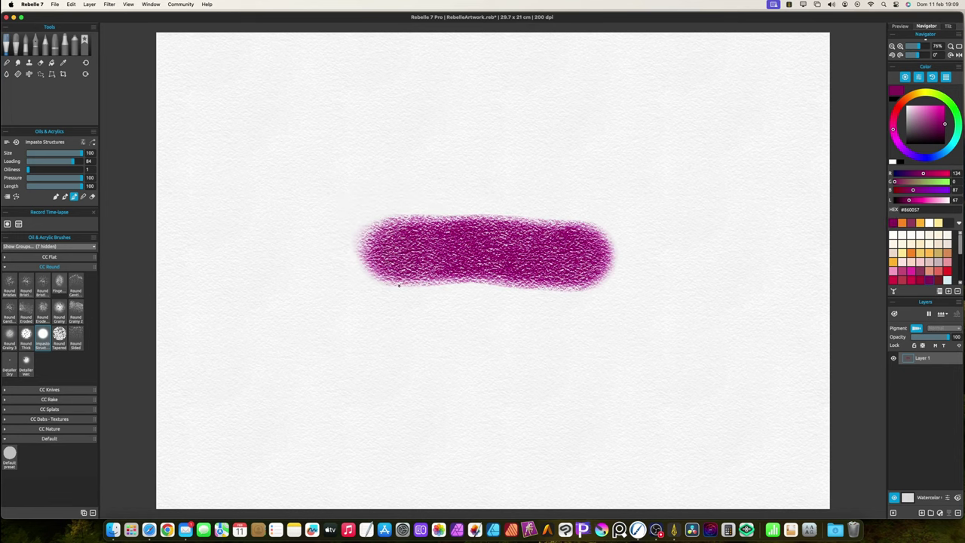
key("Delete")
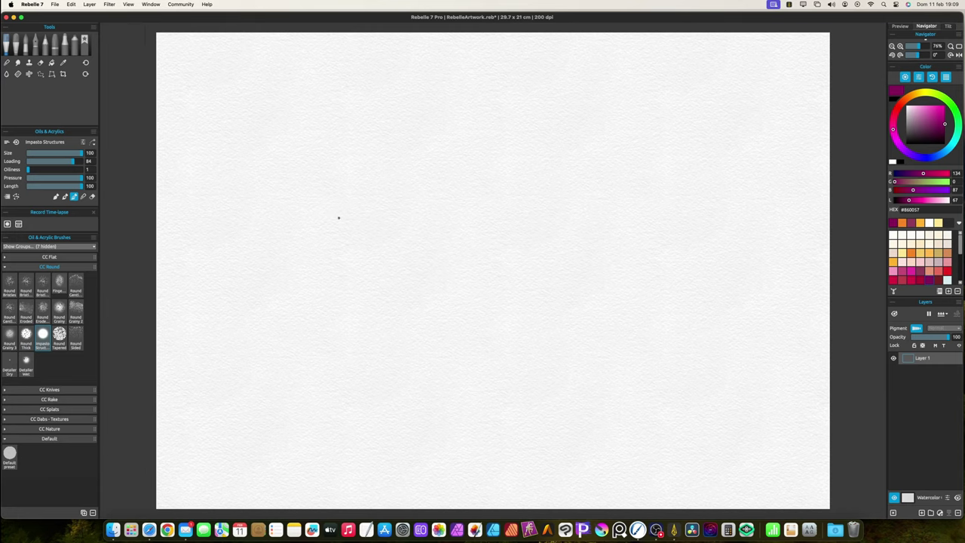
- Open the structures and add Gesso Intense from the CC Surfaces group of the structure library
key("s")
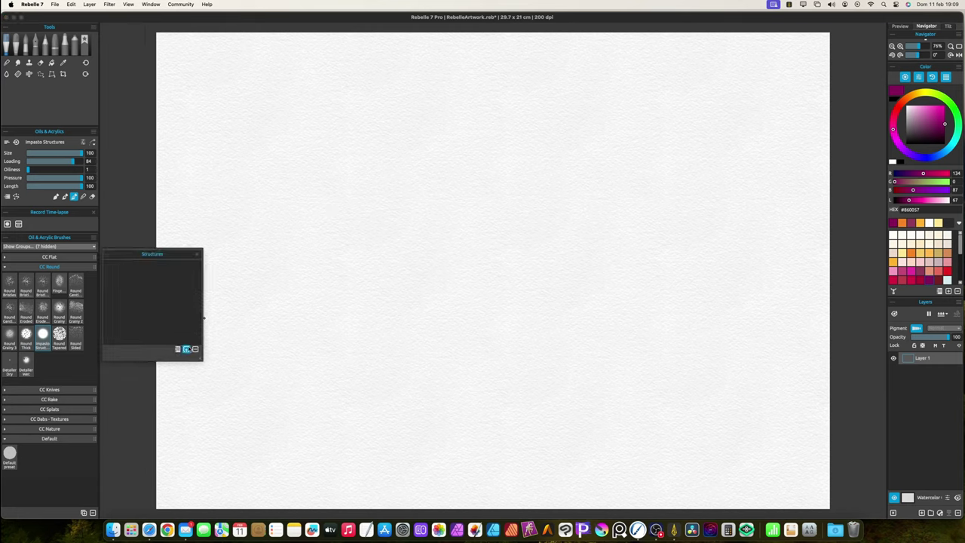
left_click(186, 349)
key("Escape")
left_click(178, 349)
left_click_drag(427, 311, 431, 397)
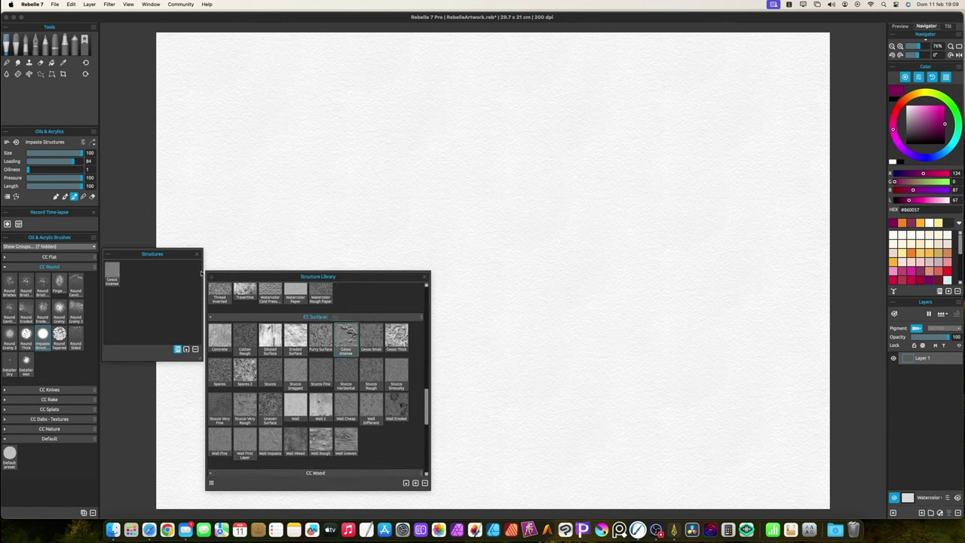
- Place the Gesso Intense structure on the canvas, enlarge it towards the upper right, apply it and close the library
left_click(112, 274)
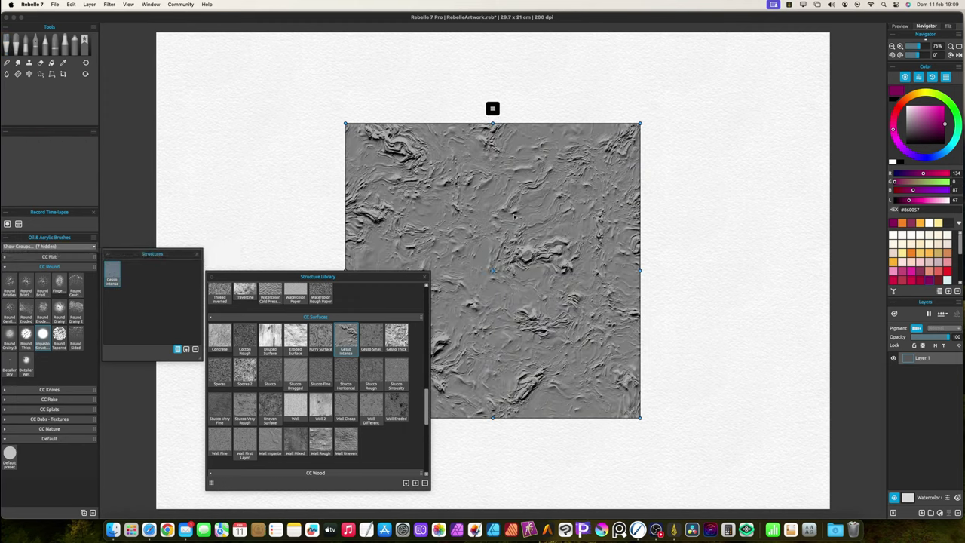
left_click_drag(641, 124, 696, 67)
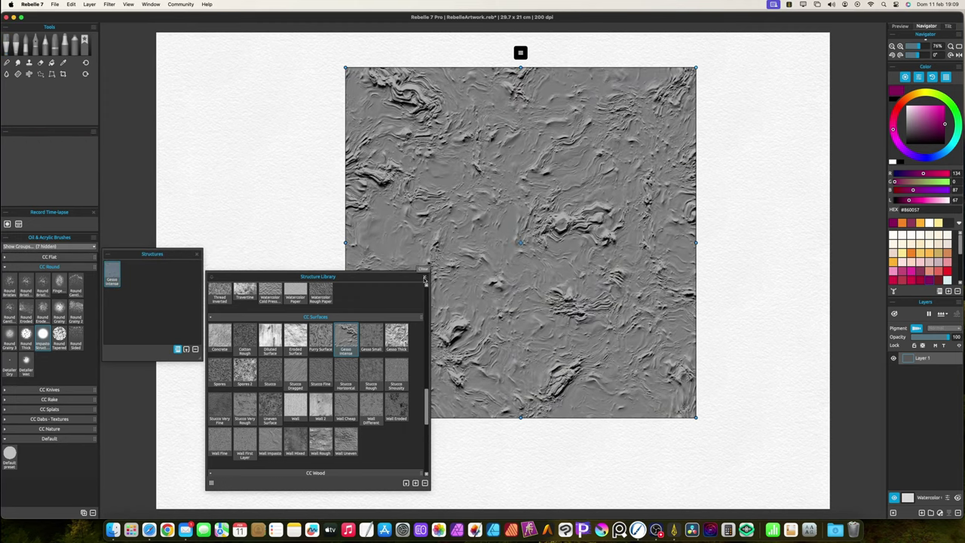
key("Return")
left_click(425, 278)
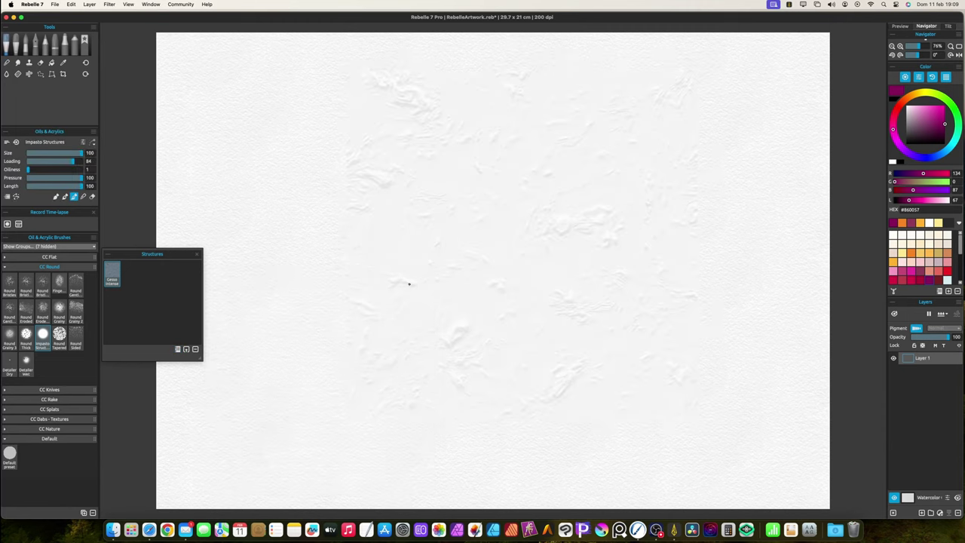
- Paint broad #860057 Impasto Structures strokes over the embossed gesso area and check the visual settings
mouse_move(410, 256)
left_mouse_down()
mouse_move(432, 276)
mouse_move(587, 271)
mouse_move(591, 222)
mouse_move(506, 221)
mouse_move(438, 175)
mouse_move(430, 138)
mouse_move(481, 141)
mouse_move(498, 162)
mouse_move(574, 190)
mouse_move(572, 148)
mouse_move(523, 132)
mouse_move(566, 147)
mouse_move(647, 216)
mouse_move(590, 270)
mouse_move(615, 312)
mouse_move(653, 324)
mouse_move(567, 344)
mouse_move(555, 384)
mouse_move(525, 399)
mouse_move(469, 367)
mouse_move(459, 323)
mouse_move(465, 360)
mouse_move(509, 362)
mouse_move(498, 310)
mouse_move(447, 313)
mouse_move(528, 331)
left_mouse_up()
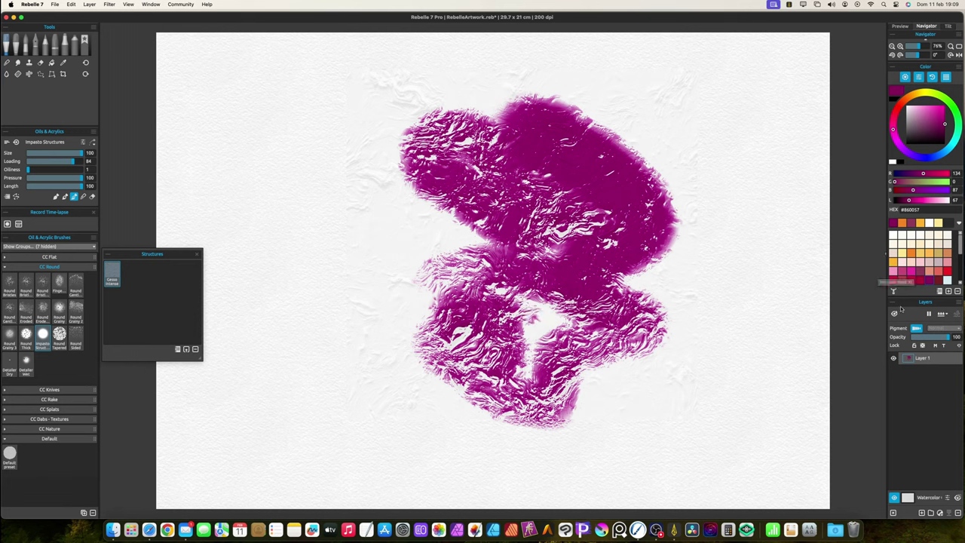
left_click(948, 499)
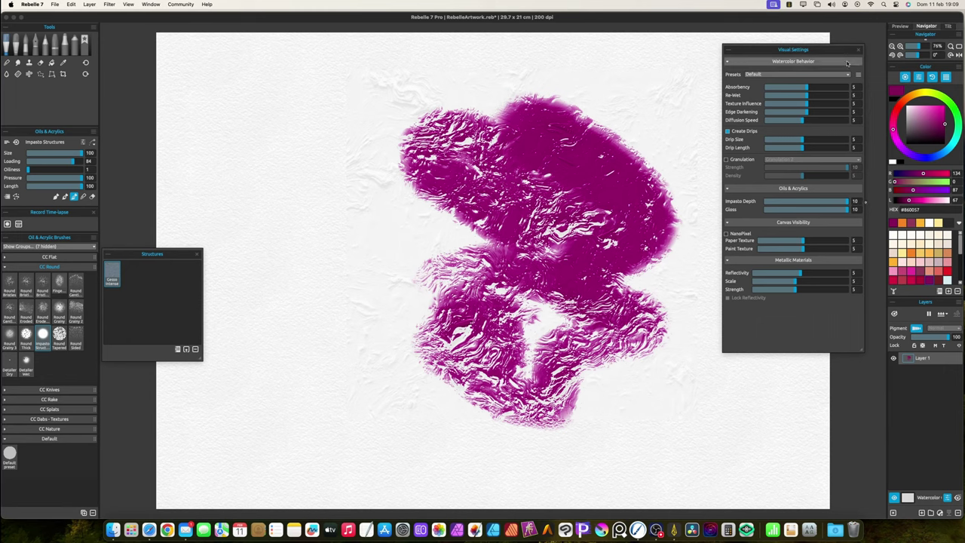
left_click(858, 49)
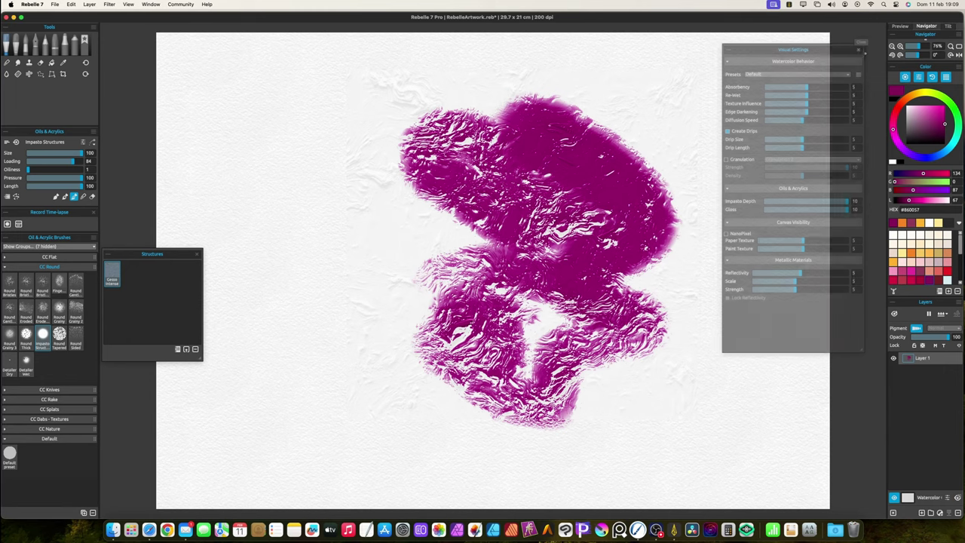
- Paint orange-yellow #fcb134 strokes over the upper purple area of the textured paint
left_click(894, 261)
mouse_move(479, 201)
left_mouse_down()
mouse_move(567, 219)
mouse_move(484, 187)
mouse_move(456, 196)
mouse_move(552, 184)
mouse_move(594, 281)
left_mouse_up()
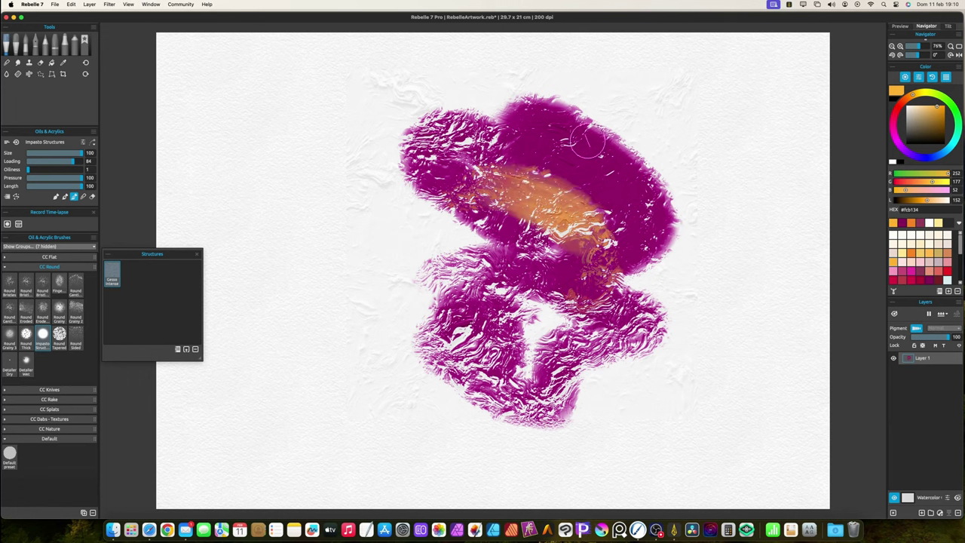
mouse_move(627, 147)
left_mouse_down()
mouse_move(654, 217)
mouse_move(657, 144)
mouse_move(647, 233)
mouse_move(623, 160)
mouse_move(581, 162)
mouse_move(555, 140)
mouse_move(449, 211)
mouse_move(547, 166)
mouse_move(445, 194)
mouse_move(442, 171)
mouse_move(535, 218)
left_mouse_up()
- Reset Impasto Structures to its preset size 96 and loading 100, and paint #fcb134 over the lower purple area
left_click(16, 142)
mouse_move(471, 318)
left_mouse_down()
mouse_move(506, 320)
mouse_move(519, 361)
mouse_move(586, 308)
left_mouse_up()
mouse_move(549, 269)
left_mouse_down()
mouse_move(639, 315)
mouse_move(588, 370)
left_mouse_up()
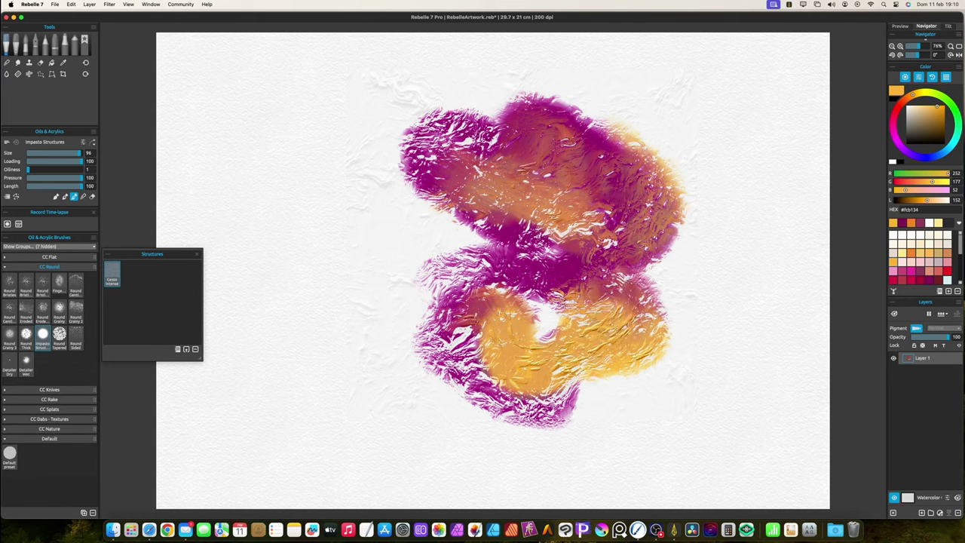
- Extend the #fcb134 strokes along the left side and upper-left part of the textured purple paint
left_click_drag(497, 241, 394, 260)
left_click_drag(419, 202, 433, 228)
left_click_drag(380, 167, 384, 193)
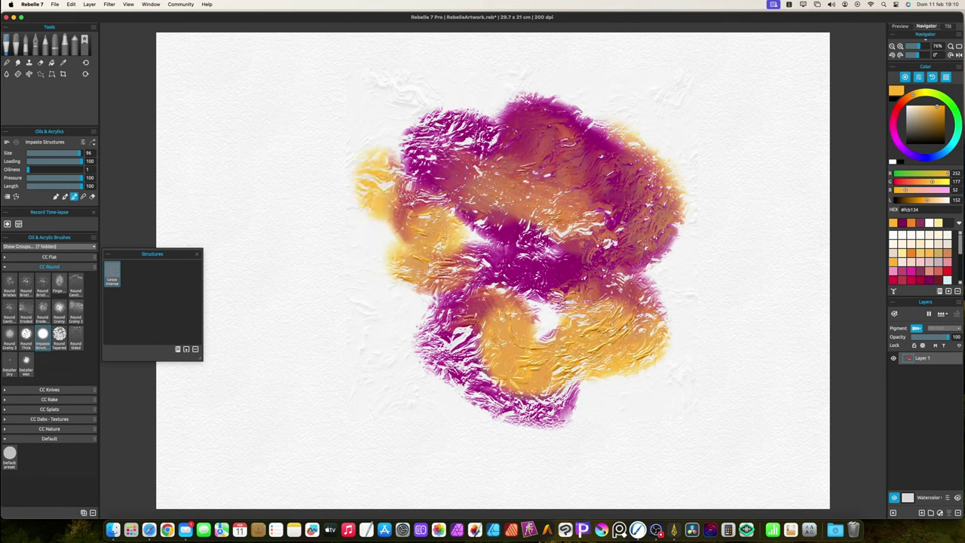
mouse_move(380, 117)
left_mouse_down()
mouse_move(417, 168)
mouse_move(398, 90)
mouse_move(477, 153)
left_mouse_up()
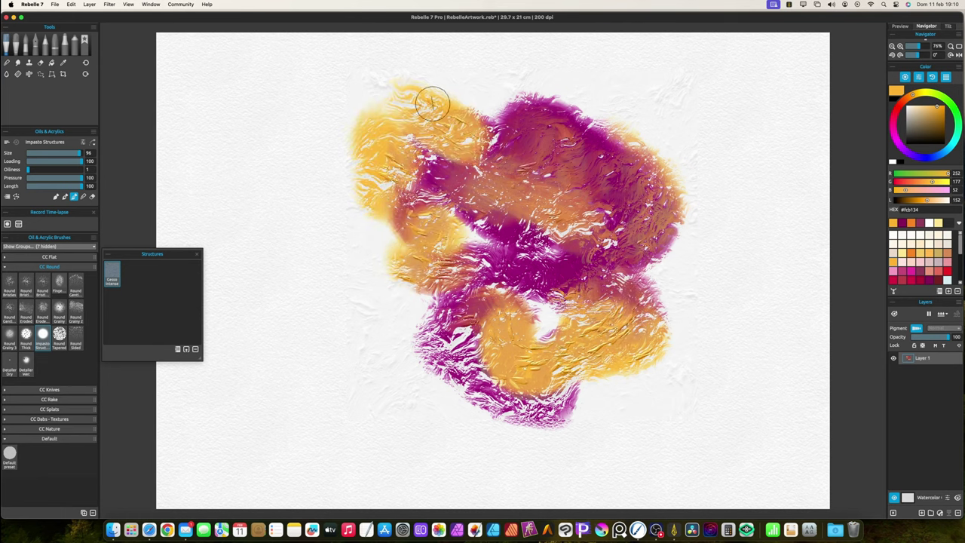
mouse_move(443, 108)
left_mouse_down()
mouse_move(461, 189)
mouse_move(498, 143)
mouse_move(486, 199)
left_mouse_up()
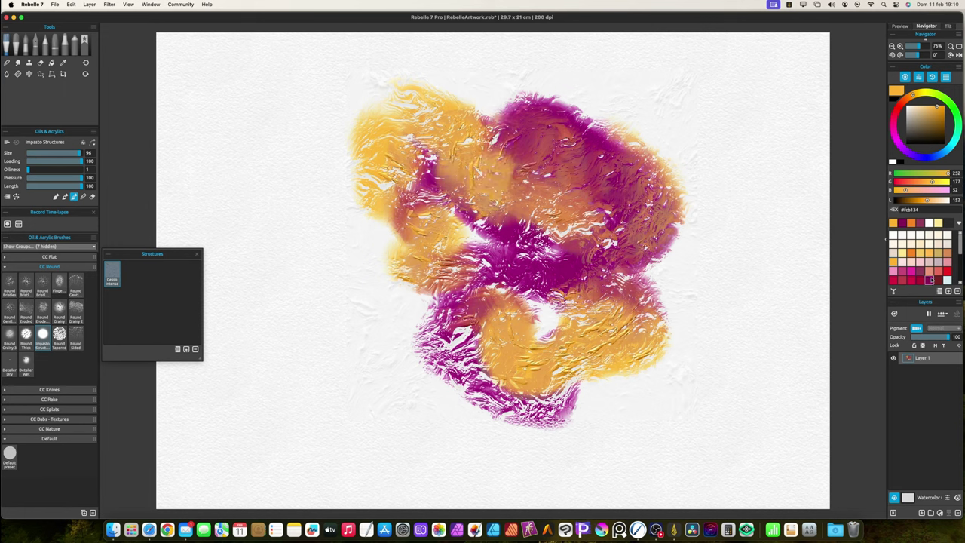
- Paint sweeping #860057 strokes across the blended orange and purple paint, and clear the canvas
left_click(930, 280)
mouse_move(639, 180)
left_mouse_down()
mouse_move(657, 239)
mouse_move(603, 278)
mouse_move(490, 288)
left_mouse_up()
mouse_move(575, 283)
left_mouse_down()
mouse_move(423, 254)
mouse_move(521, 278)
mouse_move(383, 162)
mouse_move(402, 141)
mouse_move(557, 226)
left_mouse_up()
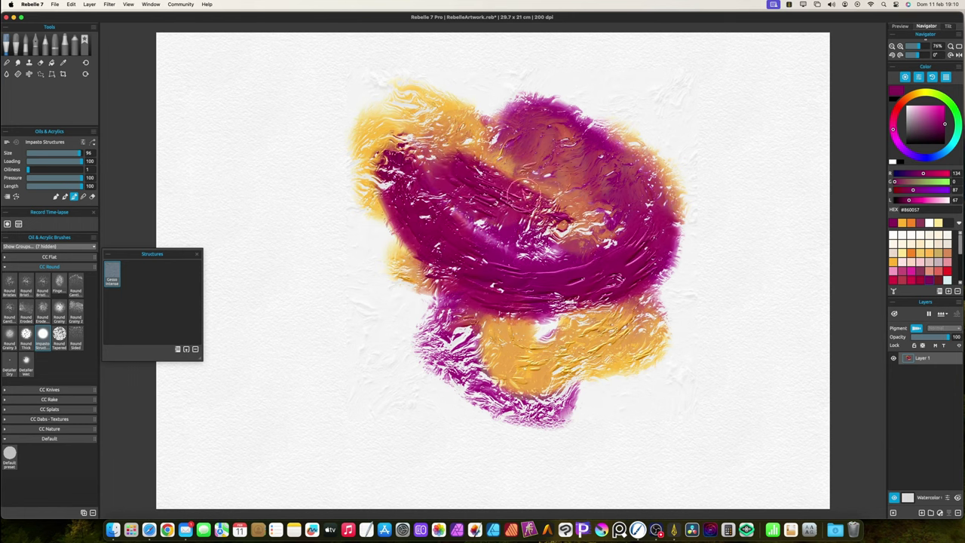
mouse_move(521, 196)
left_mouse_down()
mouse_move(603, 347)
mouse_move(475, 361)
left_mouse_up()
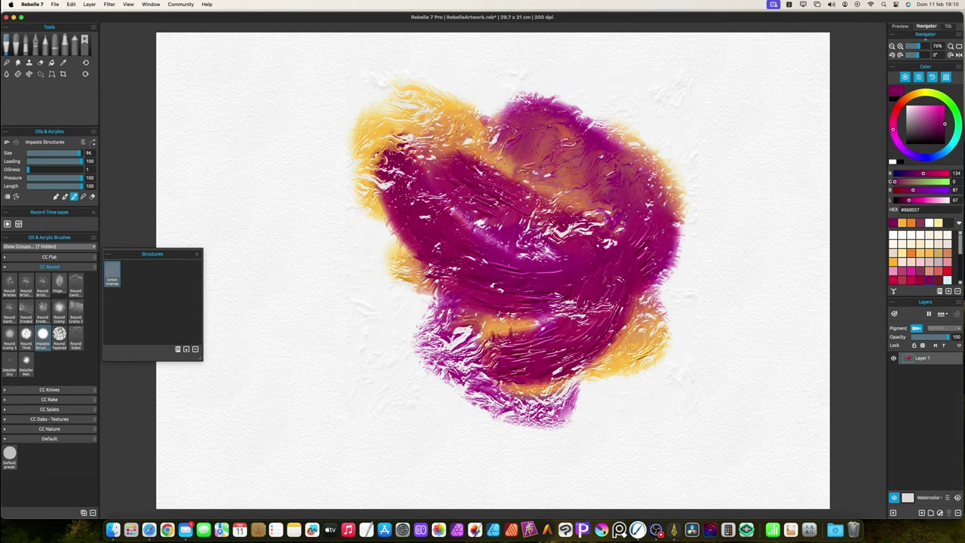
key("BackSpace")
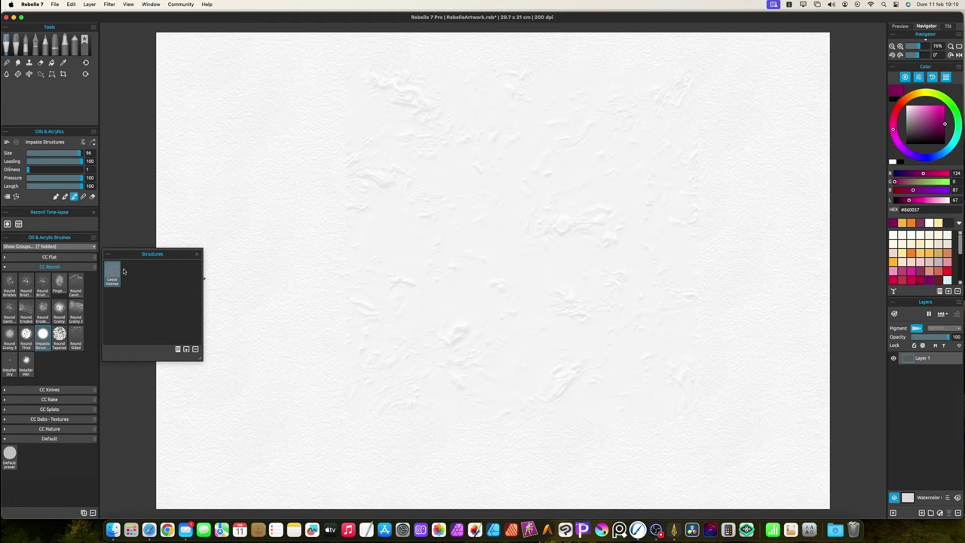
- Hide the Gesso Intense structure on the canvas, remove it from the structures list and close the list
right_click(113, 270)
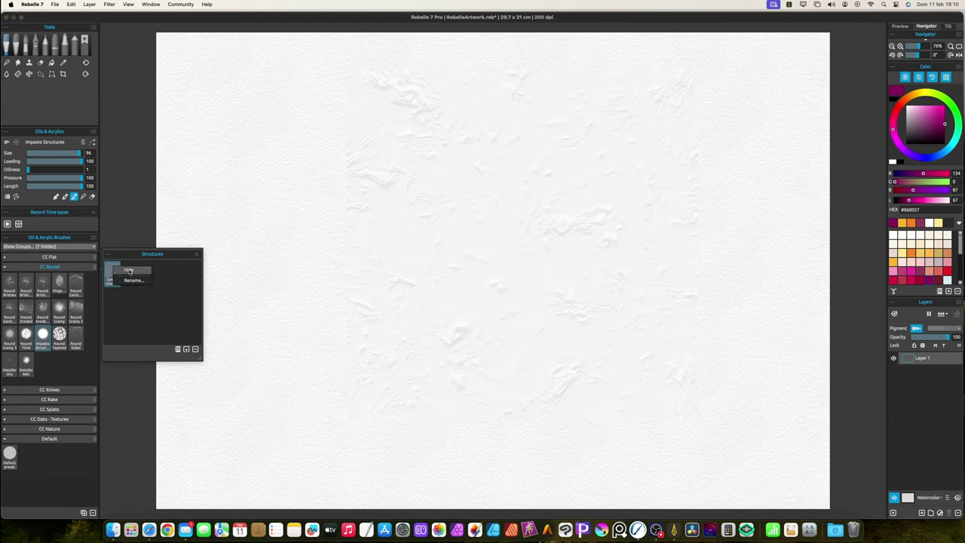
left_click(129, 270)
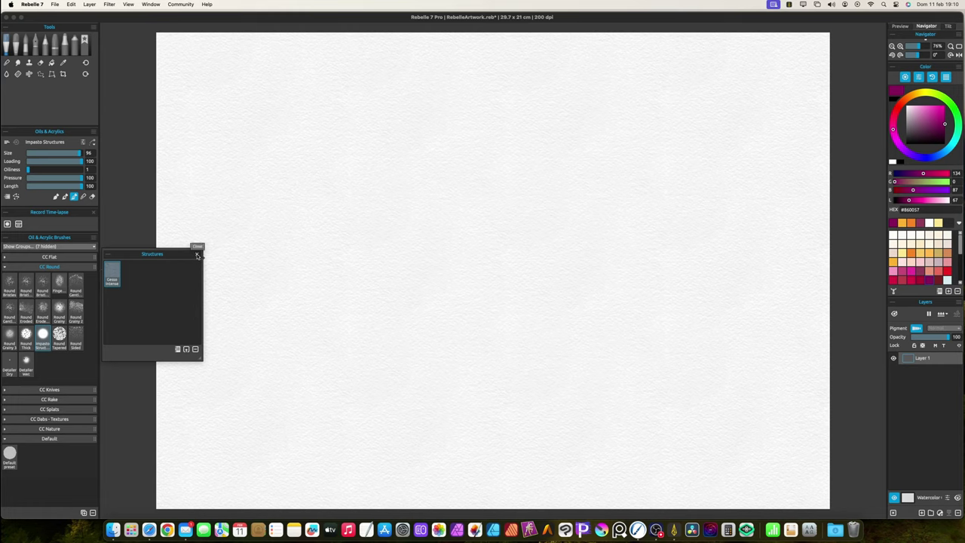
left_click(195, 349)
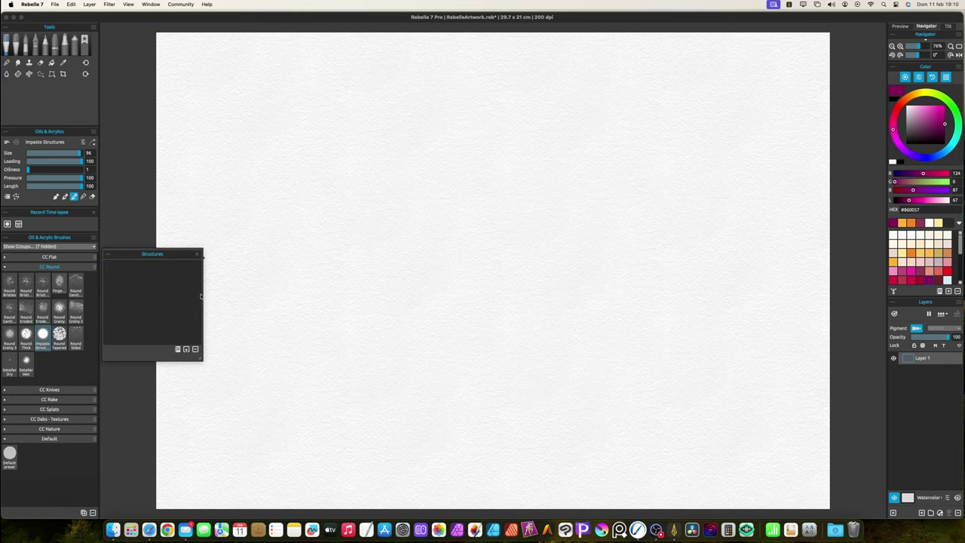
left_click(197, 258)
- Paint overlapping curved #860057 strokes in the canvas centre with Round Tapered at size 49 and loading 73
left_click(59, 334)
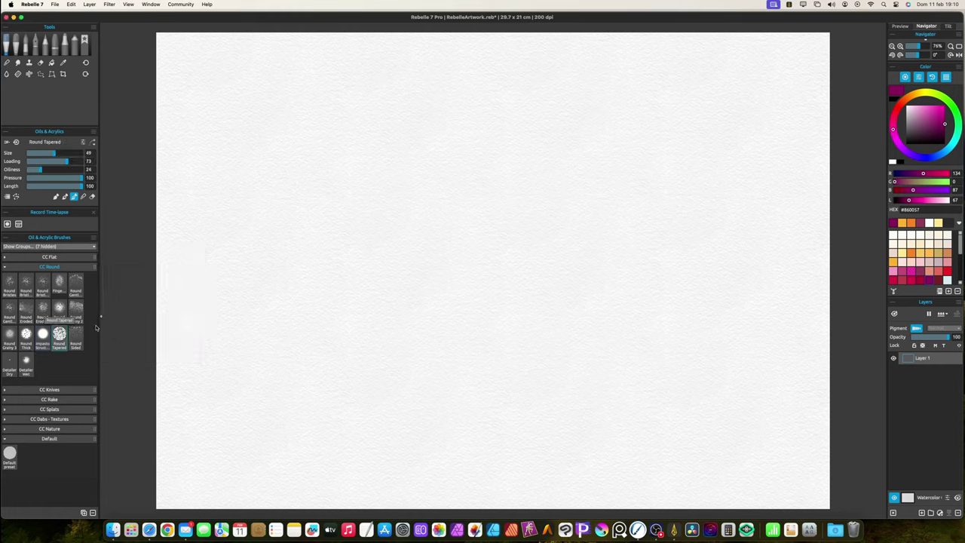
mouse_move(374, 274)
left_mouse_down()
mouse_move(520, 243)
mouse_move(561, 295)
mouse_move(349, 342)
left_mouse_up()
mouse_move(520, 311)
left_mouse_down()
mouse_move(484, 326)
mouse_move(295, 293)
left_mouse_up()
mouse_move(340, 259)
left_mouse_down()
mouse_move(517, 312)
mouse_move(362, 187)
mouse_move(311, 226)
left_mouse_up()
left_click_drag(533, 235, 364, 266)
left_click_drag(454, 263, 282, 202)
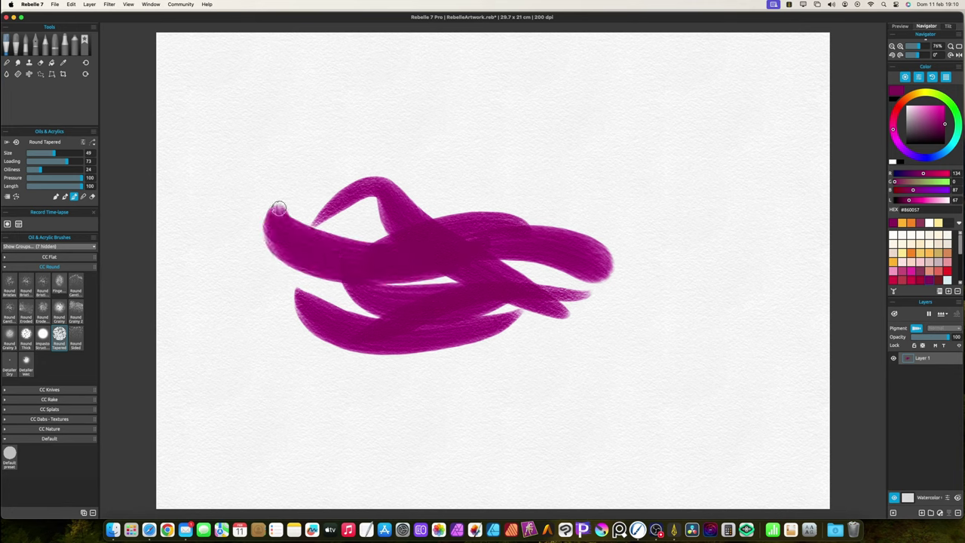
mouse_move(370, 158)
left_mouse_down()
mouse_move(359, 217)
mouse_move(580, 289)
left_mouse_up()
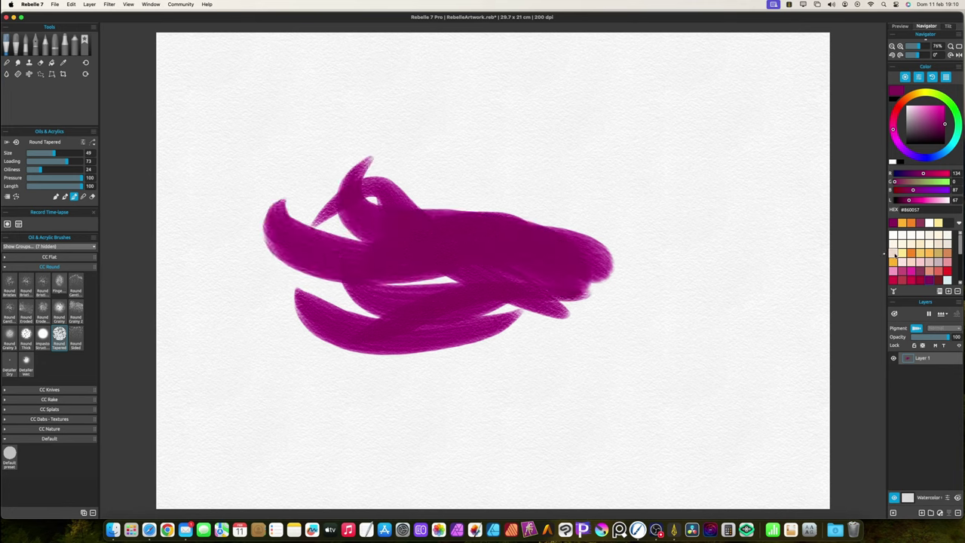
- Paint orange #f48426 strokes and a white stroke over the Round Tapered paint, and clear the canvas
left_click(913, 254)
mouse_move(588, 258)
left_mouse_down()
mouse_move(498, 254)
mouse_move(419, 287)
left_mouse_up()
mouse_move(532, 266)
left_mouse_down()
mouse_move(349, 251)
mouse_move(486, 264)
mouse_move(565, 317)
left_mouse_up()
left_click_drag(504, 308, 325, 302)
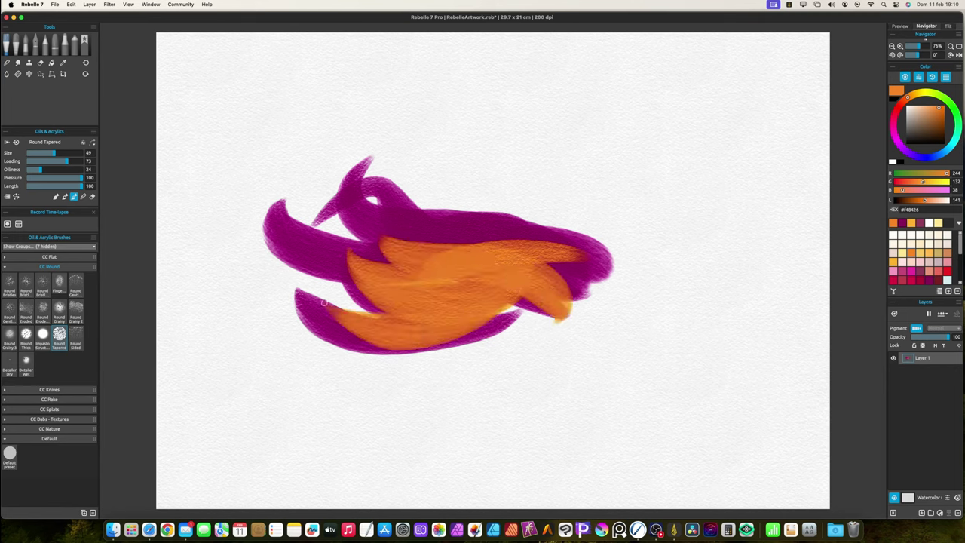
mouse_move(332, 240)
left_mouse_down()
mouse_move(496, 217)
mouse_move(593, 268)
mouse_move(400, 306)
mouse_move(533, 258)
left_mouse_up()
left_click(625, 290, "alt")
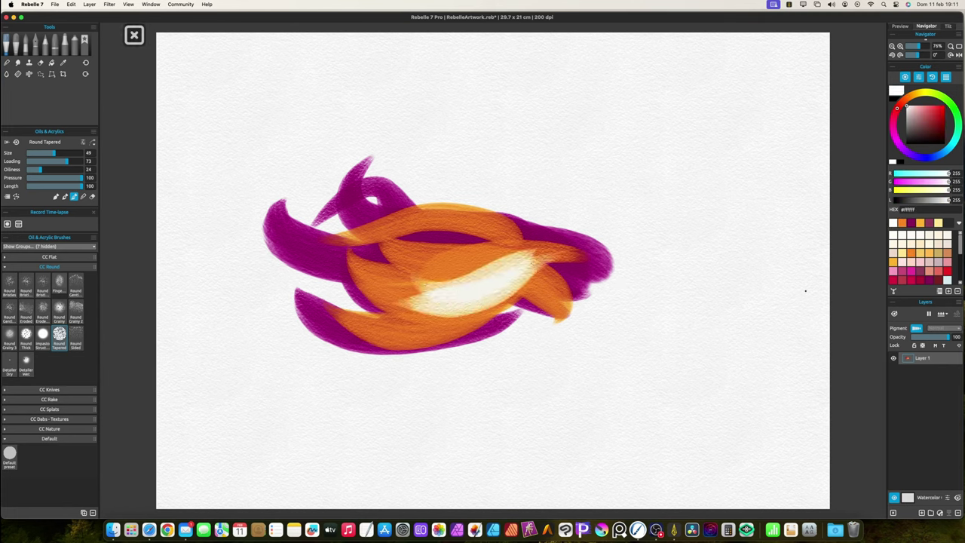
key("Delete")
- Paint #8e3a59 strokes across the canvas with Round Sided at size 37 and loading 100, and clear them
left_click(920, 271)
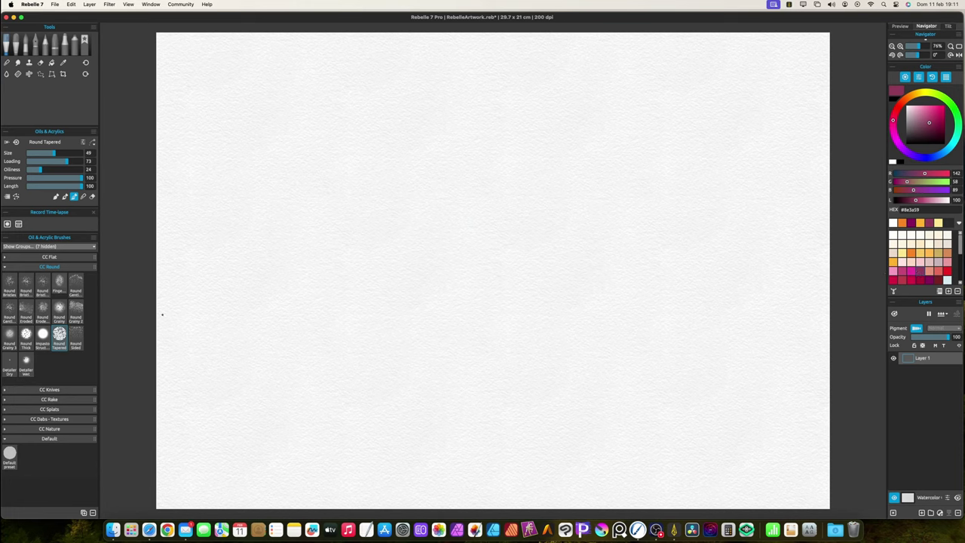
left_click(76, 337)
left_click_drag(308, 258, 630, 259)
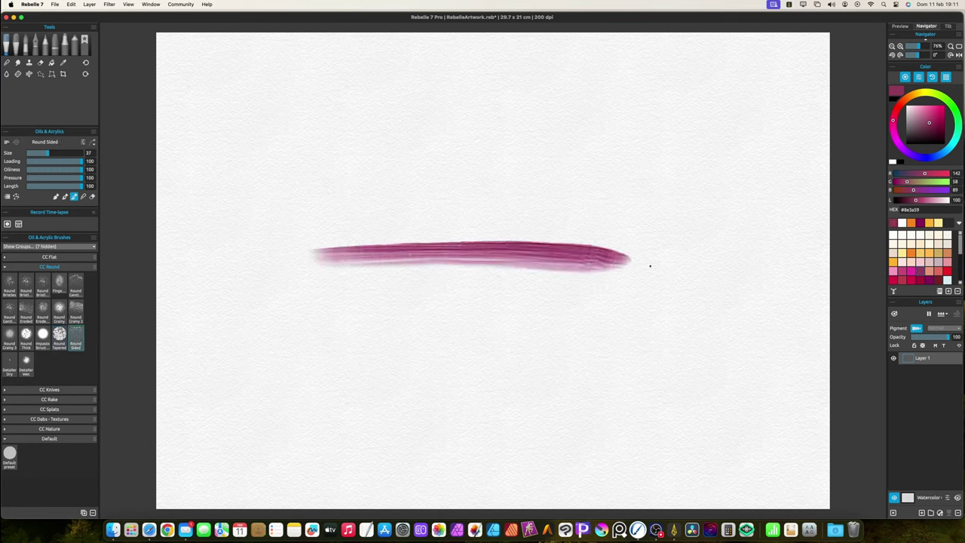
mouse_move(339, 265)
left_mouse_down()
mouse_move(626, 240)
mouse_move(625, 276)
mouse_move(388, 339)
left_mouse_up()
left_click_drag(380, 302, 582, 386)
key("BackSpace")
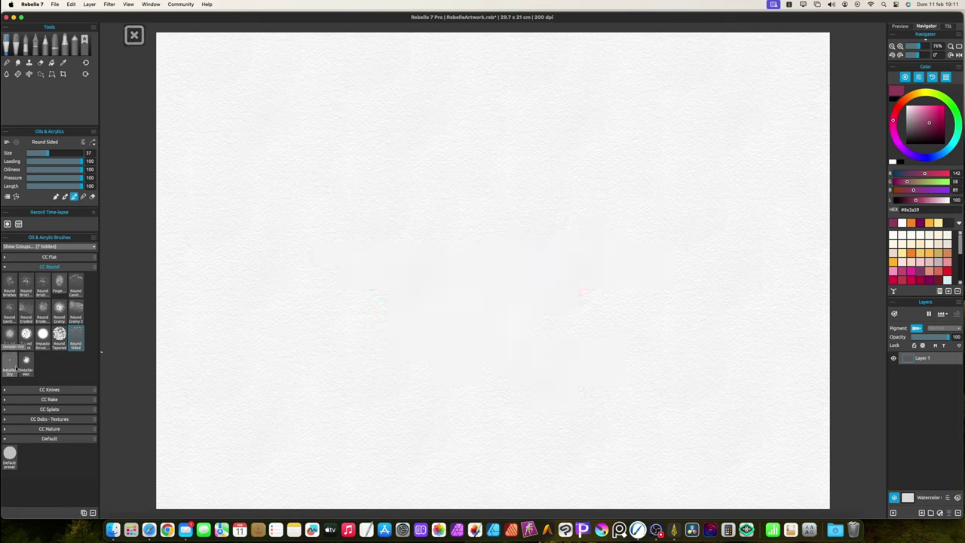
- Draw thin #8e3a59 lines with Detailer Dry and zigzags with Detailer Wet reset to size 63 and oiliness 100, and clear the canvas
left_click(9, 365)
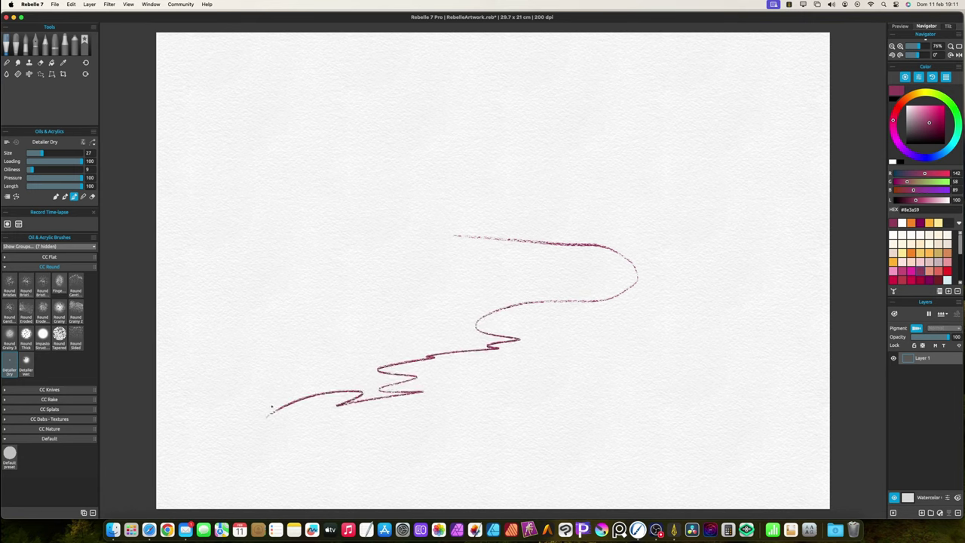
left_click(25, 364)
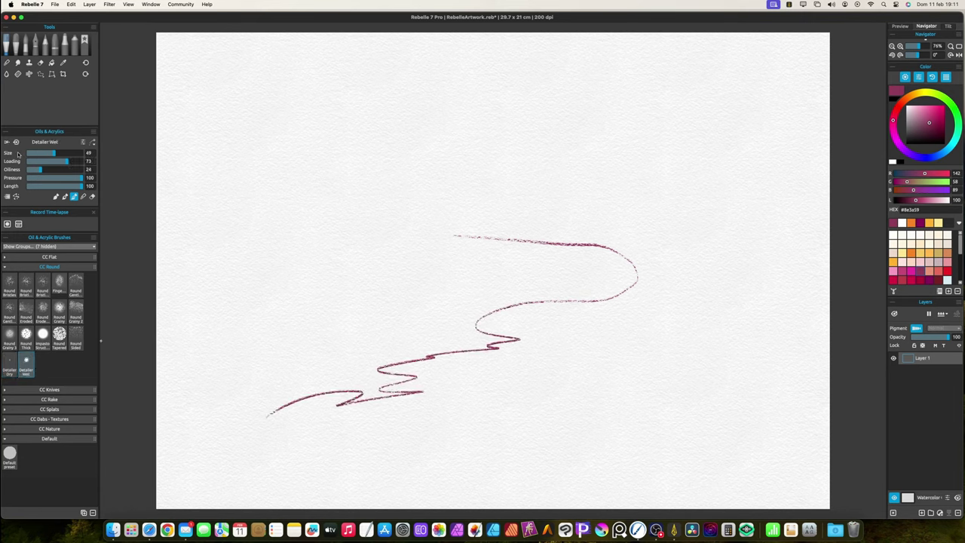
left_click(16, 143)
mouse_move(271, 211)
left_mouse_down()
mouse_move(367, 178)
mouse_move(344, 207)
mouse_move(344, 262)
mouse_move(498, 283)
mouse_move(469, 308)
mouse_move(256, 368)
mouse_move(236, 418)
left_mouse_up()
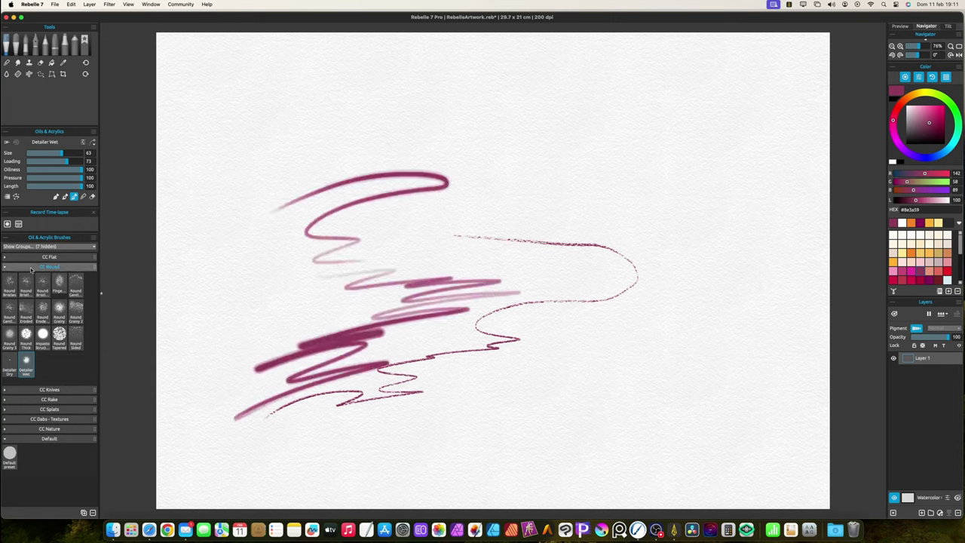
key("Delete")
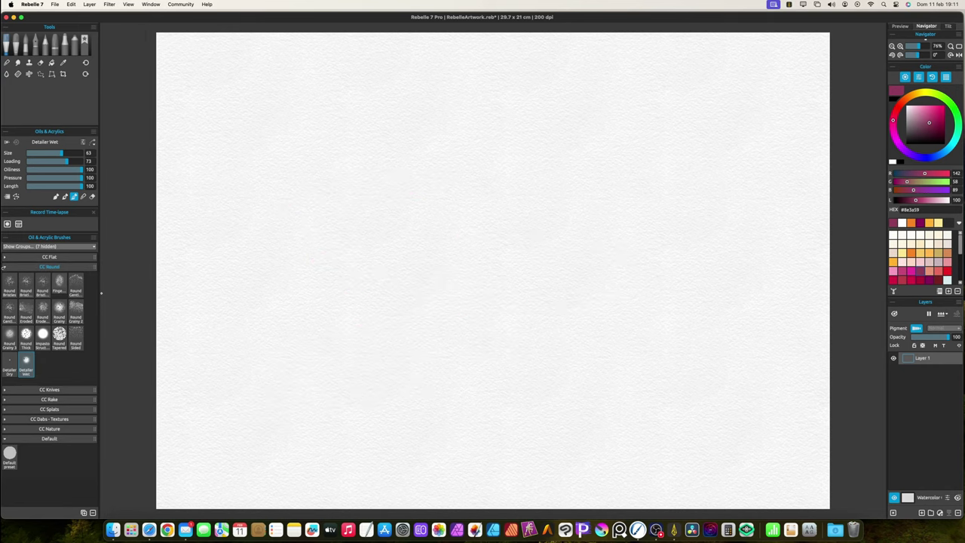
- Switch from the CC Round to the CC Knives group and paint broad #8e3a59 strokes with Loaded Thin reset to size 54 and oiliness 86
left_click(4, 267)
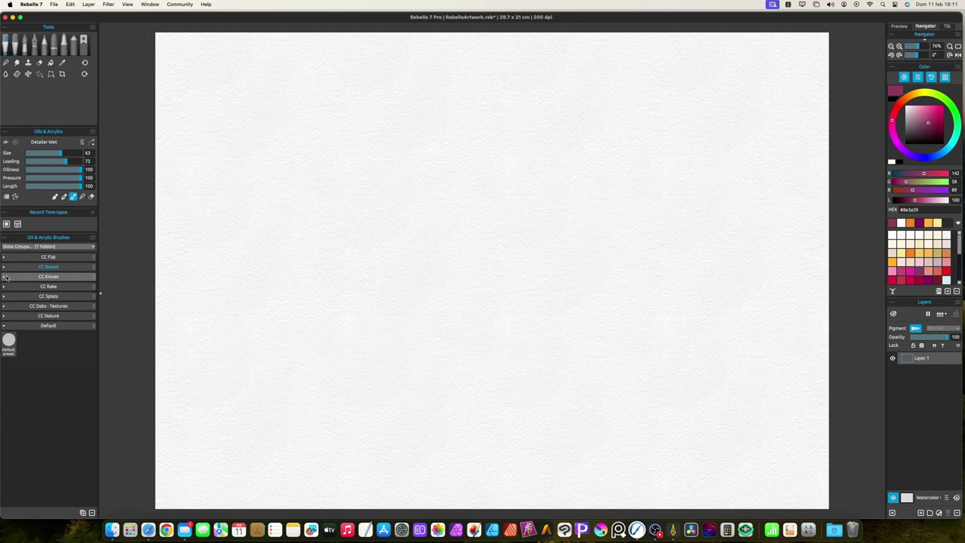
left_click(6, 276)
left_click(9, 296)
left_click(15, 142)
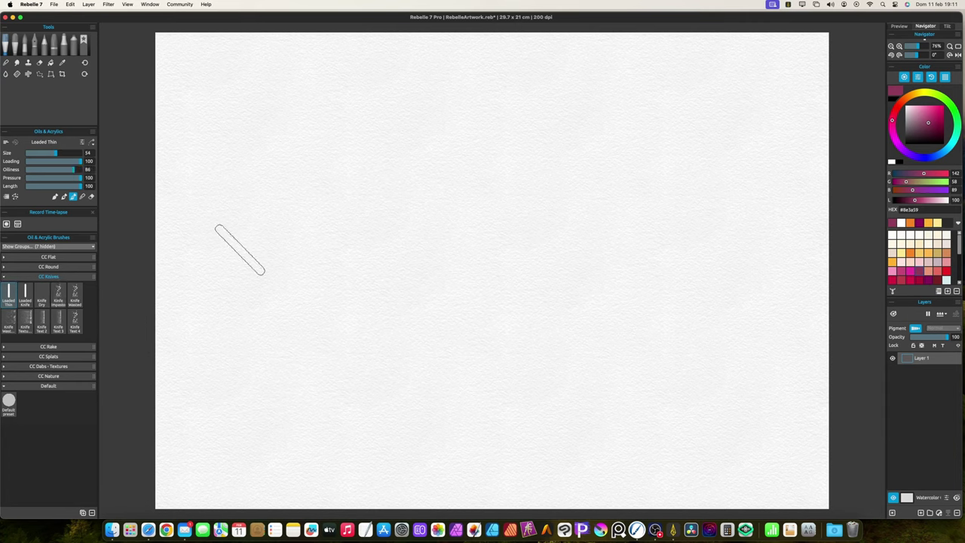
mouse_move(339, 302)
left_mouse_down()
mouse_move(510, 236)
mouse_move(650, 297)
mouse_move(344, 323)
mouse_move(609, 281)
mouse_move(355, 362)
mouse_move(532, 369)
mouse_move(223, 275)
mouse_move(282, 319)
left_mouse_up()
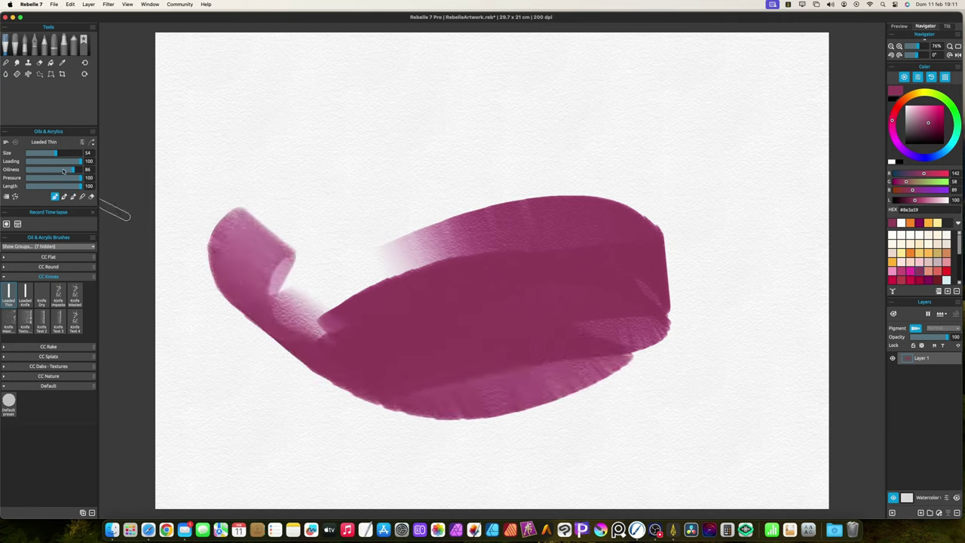
mouse_move(236, 203)
left_mouse_down()
mouse_move(384, 190)
mouse_move(362, 201)
mouse_move(444, 200)
left_mouse_up()
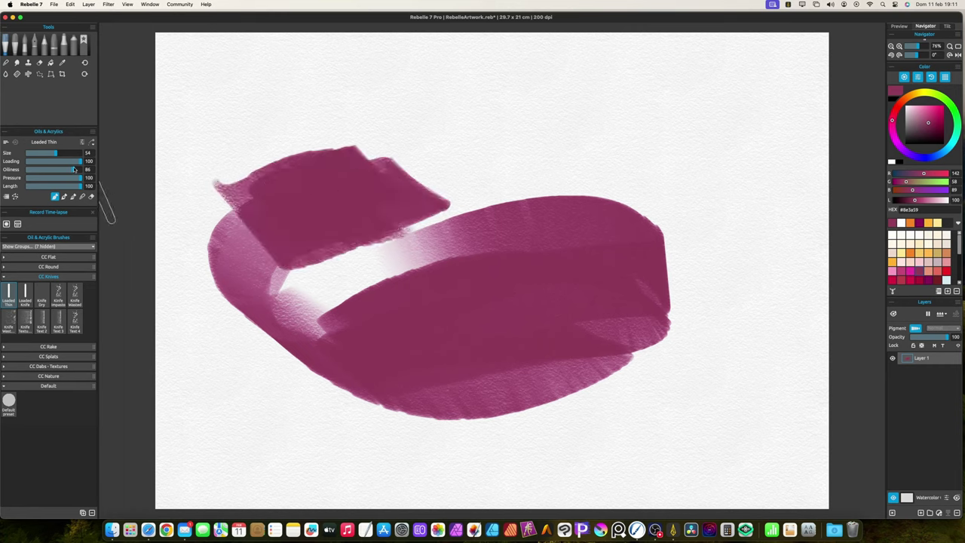
- Paint more broad #8e3a59 strokes around the existing paint with Loaded Thin, lowering its oiliness to 54
mouse_move(405, 132)
left_mouse_down()
mouse_move(649, 136)
mouse_move(695, 173)
mouse_move(509, 165)
mouse_move(262, 130)
mouse_move(327, 107)
mouse_move(202, 106)
mouse_move(184, 122)
mouse_move(201, 177)
mouse_move(213, 361)
mouse_move(255, 358)
mouse_move(272, 392)
left_mouse_up()
left_click_drag(52, 170, 55, 171)
mouse_move(260, 399)
left_mouse_down()
mouse_move(414, 424)
mouse_move(297, 431)
mouse_move(312, 441)
mouse_move(486, 425)
mouse_move(649, 434)
mouse_move(667, 421)
mouse_move(651, 397)
mouse_move(703, 390)
mouse_move(717, 367)
mouse_move(681, 354)
left_mouse_up()
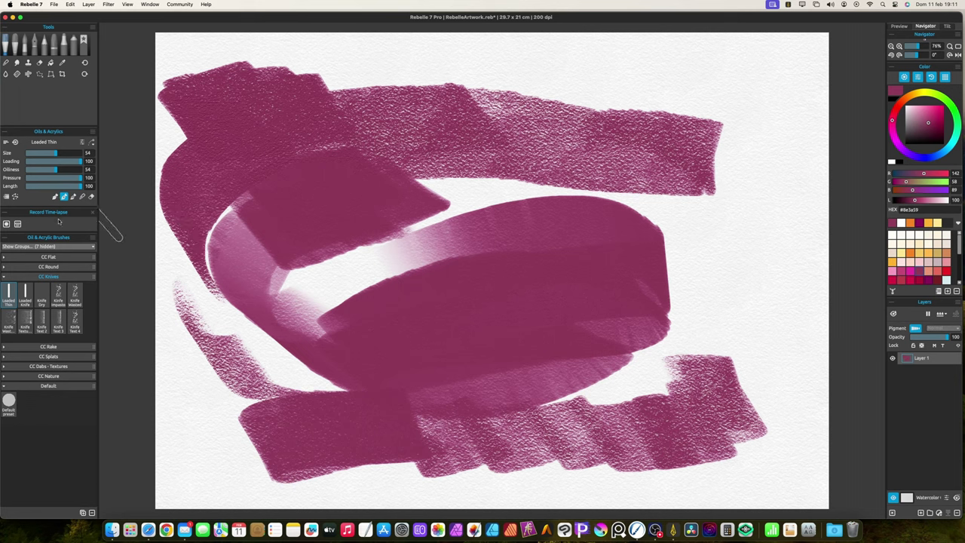
- Paint thick #fcb134 strokes over the purple paint with Loaded Knife at size 69 and oiliness 86
left_click(32, 293)
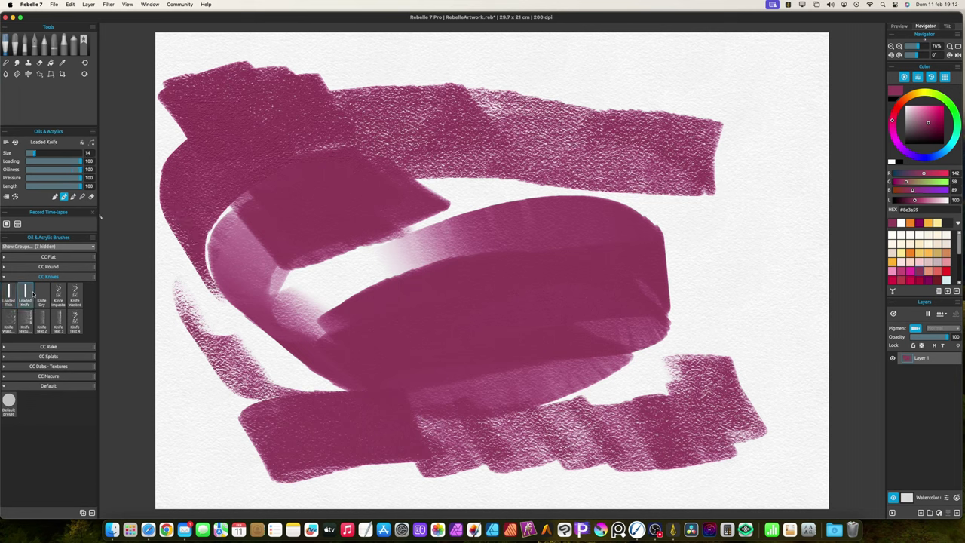
left_click(893, 262)
mouse_move(590, 248)
left_mouse_down()
mouse_move(586, 277)
mouse_move(337, 337)
left_mouse_up()
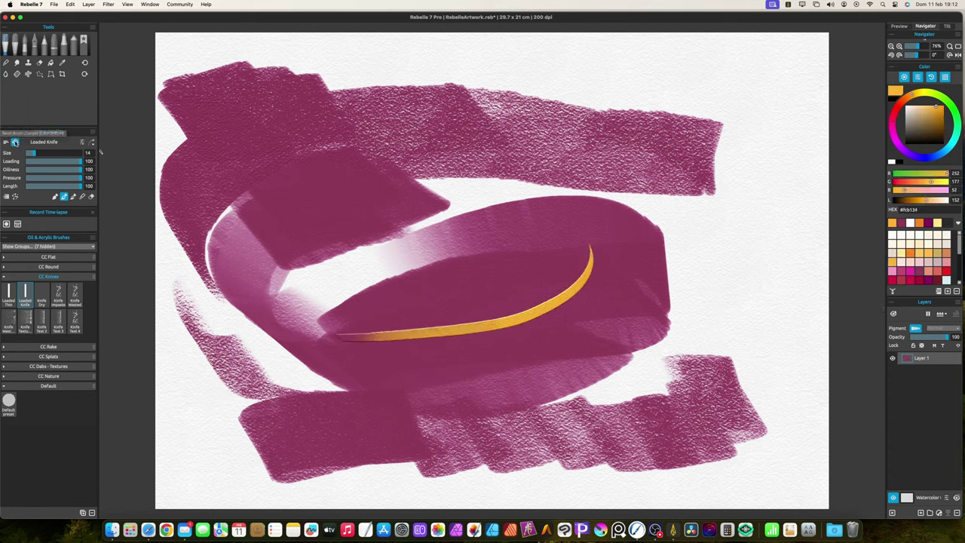
left_click(47, 153)
mouse_move(295, 297)
left_mouse_down()
mouse_move(415, 326)
mouse_move(616, 266)
mouse_move(516, 317)
mouse_move(266, 304)
mouse_move(249, 234)
mouse_move(282, 276)
mouse_move(570, 273)
mouse_move(627, 233)
mouse_move(193, 239)
mouse_move(313, 266)
mouse_move(367, 266)
mouse_move(595, 170)
mouse_move(378, 199)
mouse_move(407, 237)
mouse_move(444, 162)
mouse_move(293, 149)
mouse_move(332, 310)
mouse_move(558, 344)
mouse_move(356, 386)
mouse_move(399, 402)
mouse_move(478, 398)
mouse_move(361, 341)
mouse_move(287, 365)
mouse_move(543, 392)
left_mouse_up()
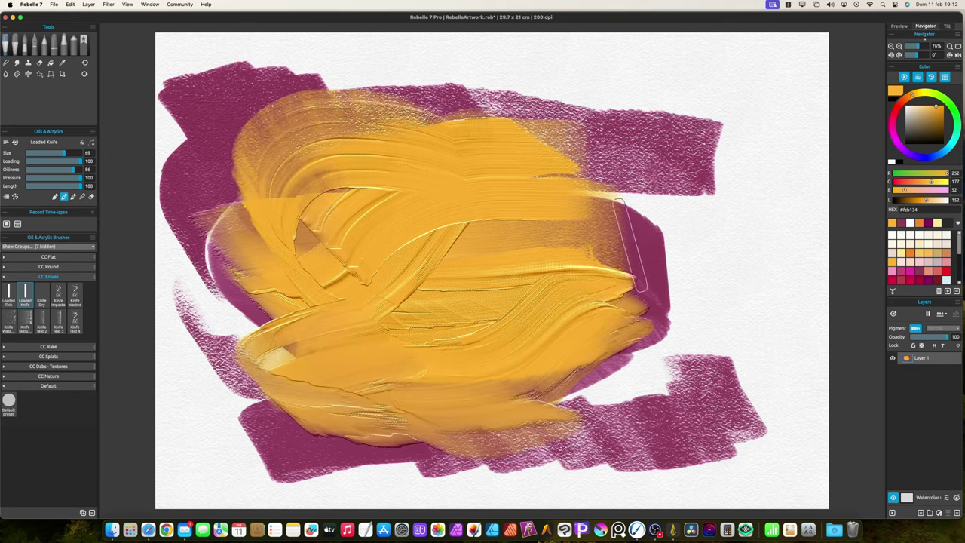
- Sample #8f3a5a from the canvas and paint and blend it through the yellow, adding Loaded Knife strokes at oiliness 9
left_click(630, 239, "alt")
mouse_move(630, 239)
left_mouse_down()
mouse_move(508, 244)
mouse_move(489, 308)
mouse_move(509, 319)
mouse_move(414, 301)
left_mouse_up()
mouse_move(392, 260)
left_mouse_down()
mouse_move(331, 385)
mouse_move(528, 301)
mouse_move(286, 241)
mouse_move(513, 306)
mouse_move(452, 309)
mouse_move(414, 328)
mouse_move(227, 264)
mouse_move(328, 196)
mouse_move(237, 256)
left_mouse_up()
left_click_drag(238, 256, 332, 260)
key("b")
mouse_move(369, 234)
left_mouse_down()
mouse_move(406, 208)
mouse_move(320, 222)
mouse_move(351, 251)
mouse_move(426, 244)
mouse_move(373, 263)
mouse_move(475, 269)
mouse_move(569, 300)
left_mouse_up()
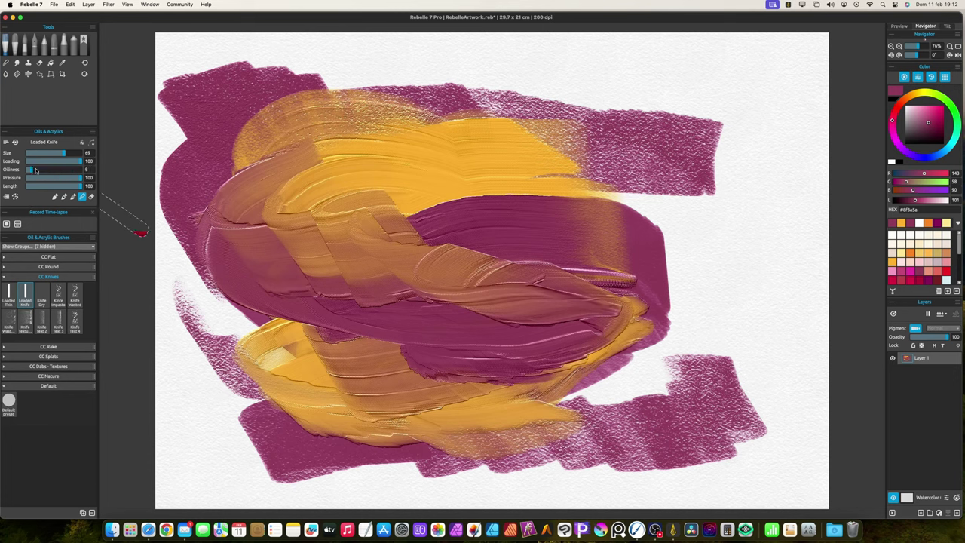
mouse_move(762, 226)
left_mouse_down()
mouse_move(759, 284)
mouse_move(685, 355)
mouse_move(721, 258)
mouse_move(652, 367)
mouse_move(725, 311)
mouse_move(701, 339)
mouse_move(478, 374)
mouse_move(529, 330)
mouse_move(649, 317)
mouse_move(442, 338)
mouse_move(279, 301)
left_mouse_up()
mouse_move(499, 252)
left_mouse_down()
mouse_move(460, 271)
mouse_move(236, 205)
mouse_move(466, 230)
mouse_move(612, 220)
mouse_move(430, 211)
mouse_move(281, 279)
mouse_move(372, 273)
mouse_move(490, 247)
mouse_move(409, 287)
mouse_move(509, 285)
mouse_move(573, 264)
mouse_move(364, 340)
mouse_move(301, 419)
left_mouse_up()
- Sample pale yellow #f9d481, paint it over the mix with Loaded Knife at oiliness 100, and clear the canvas
left_click(272, 362, "alt")
left_click(67, 172)
left_click_drag(67, 172, 82, 172)
mouse_move(264, 154)
left_mouse_down()
mouse_move(347, 302)
mouse_move(486, 269)
mouse_move(527, 324)
mouse_move(634, 335)
mouse_move(354, 377)
left_mouse_up()
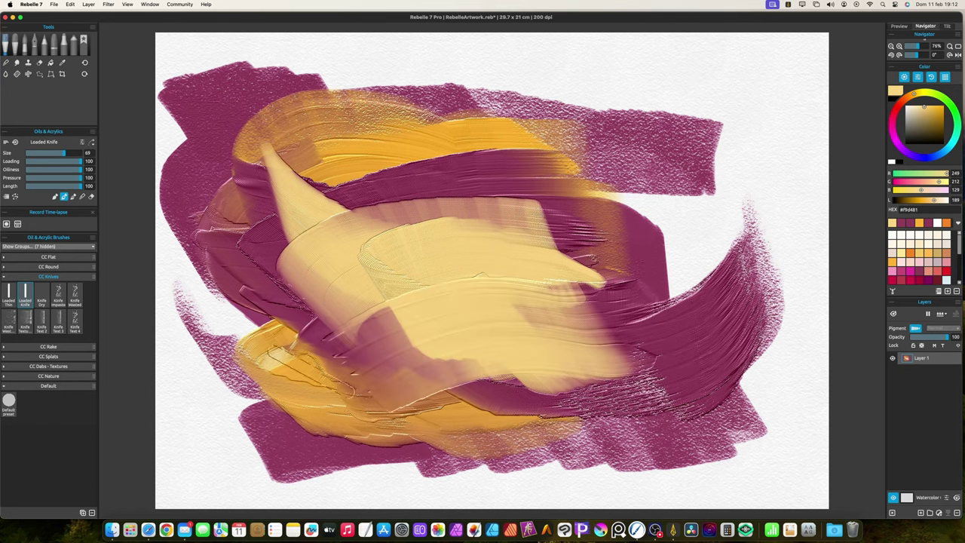
key("BackSpace")
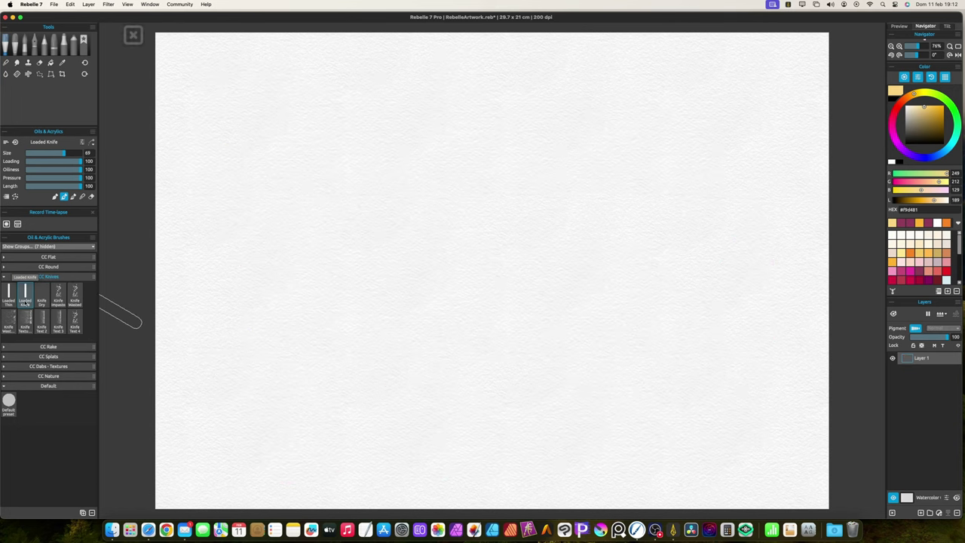
- Paint #8f3a5a strokes with Knife Dry reset to size 40 and loading 99, and clear the canvas
left_click(42, 298)
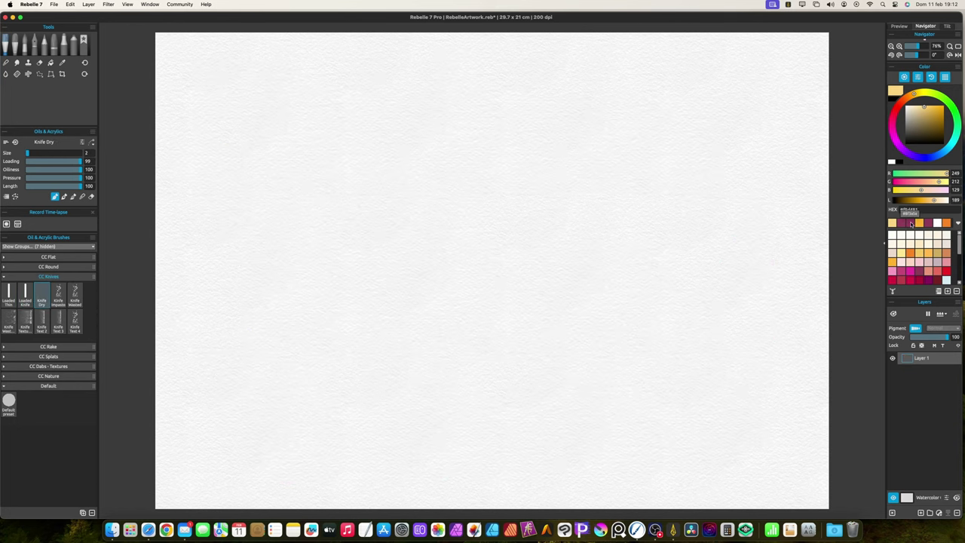
left_click(911, 223)
left_click(15, 141)
mouse_move(619, 197)
left_mouse_down()
mouse_move(442, 284)
mouse_move(571, 270)
mouse_move(495, 252)
mouse_move(330, 309)
left_mouse_up()
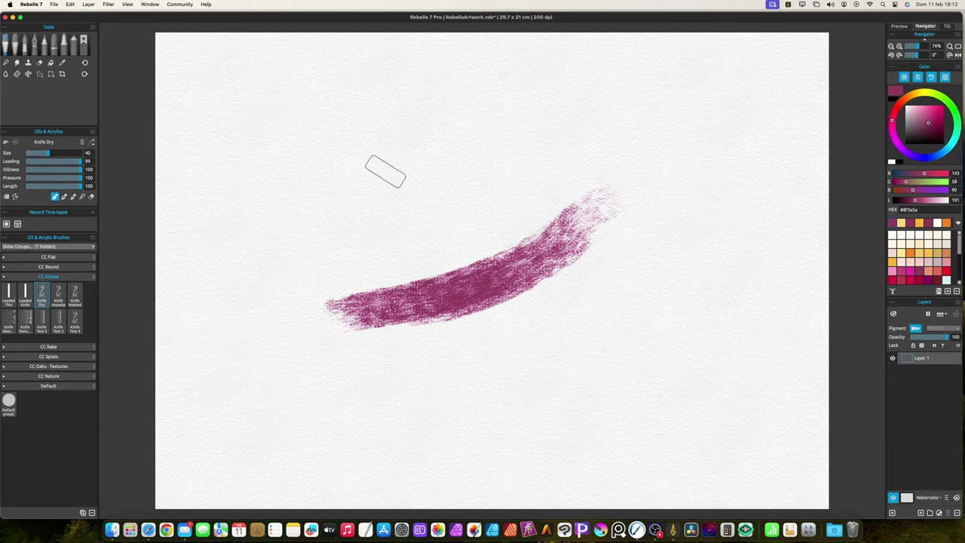
mouse_move(385, 172)
left_mouse_down()
mouse_move(265, 200)
mouse_move(181, 308)
left_mouse_up()
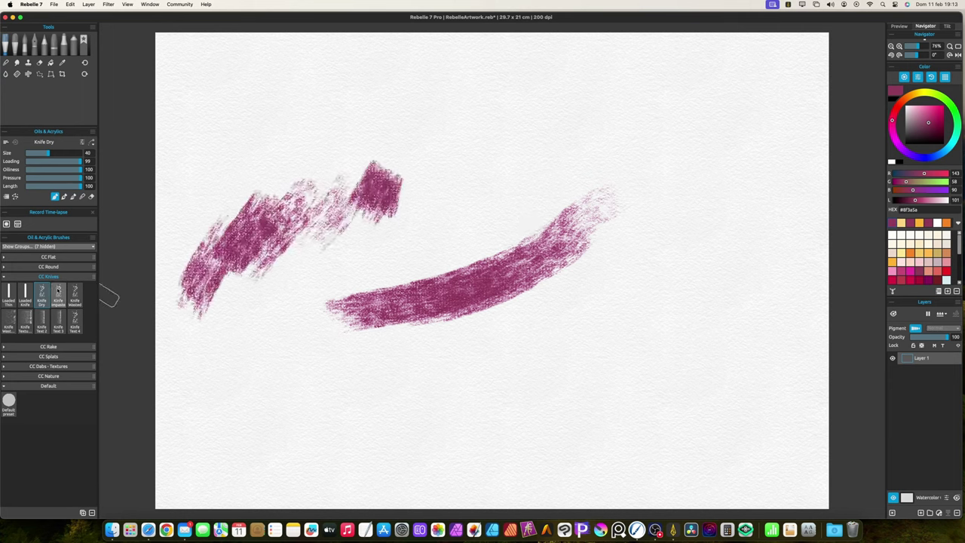
left_click(59, 292)
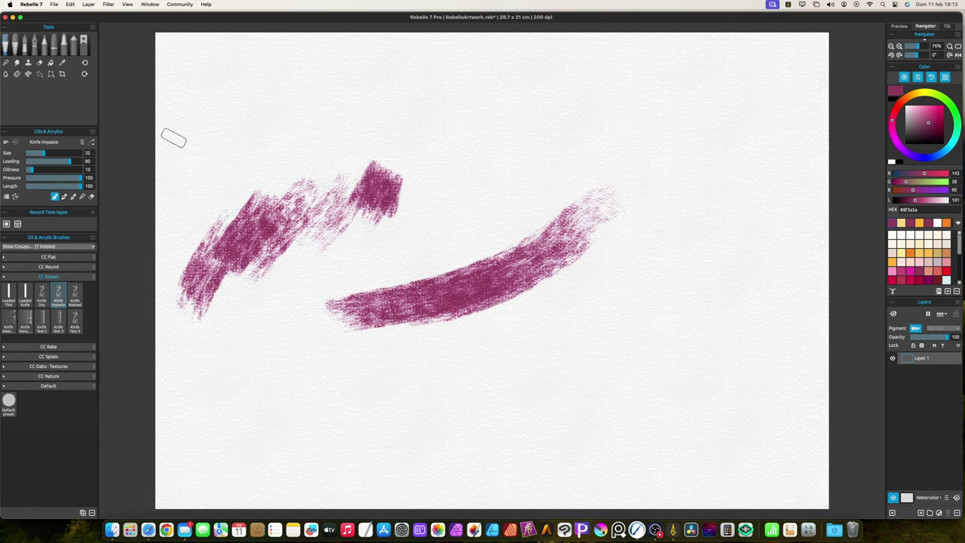
key("Delete")
- Paint side-by-side vertical #8f3a5a sample strokes with Knife Dry, Knife Impasto and Knife Wasted
left_click(42, 293)
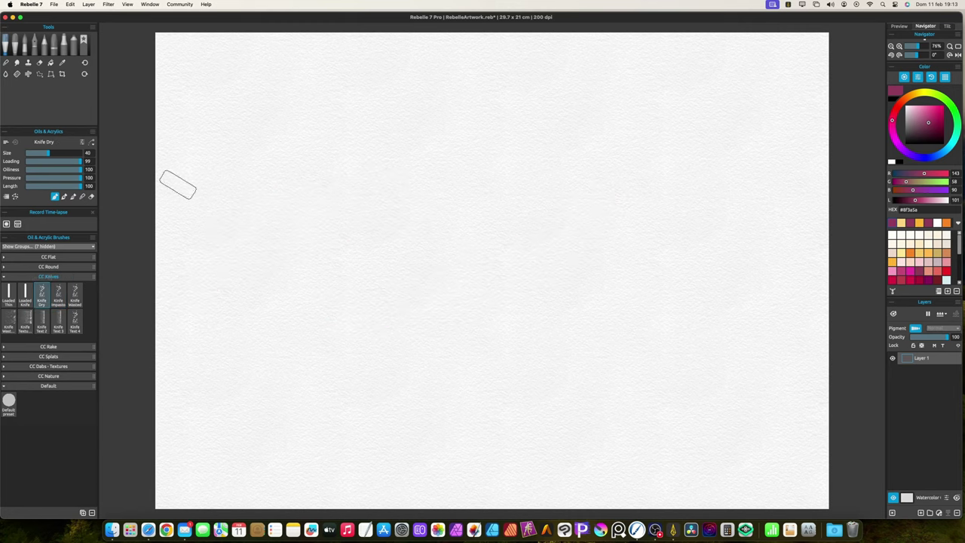
left_click_drag(220, 155, 203, 290)
left_click(59, 292)
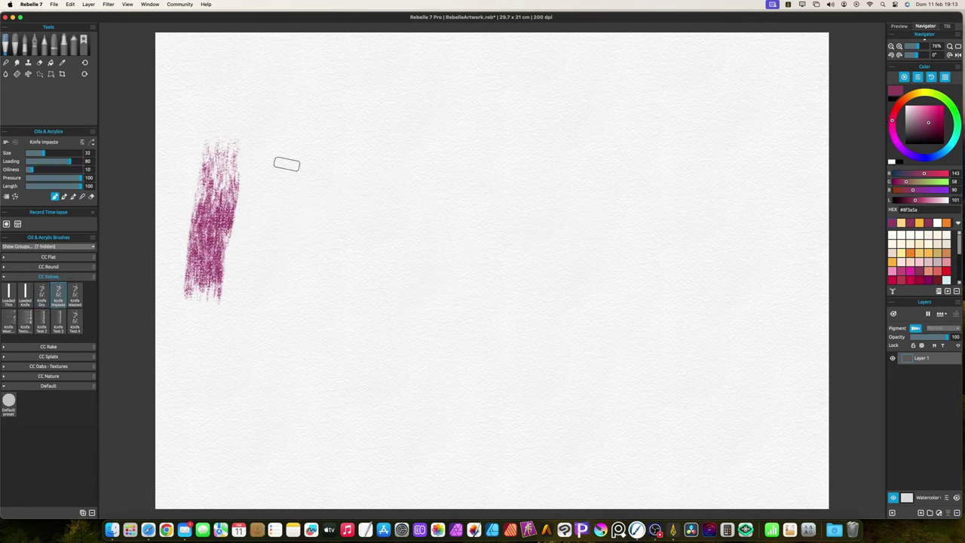
mouse_move(285, 162)
left_mouse_down()
mouse_move(267, 304)
mouse_move(254, 321)
mouse_move(259, 300)
left_mouse_up()
left_click(73, 295)
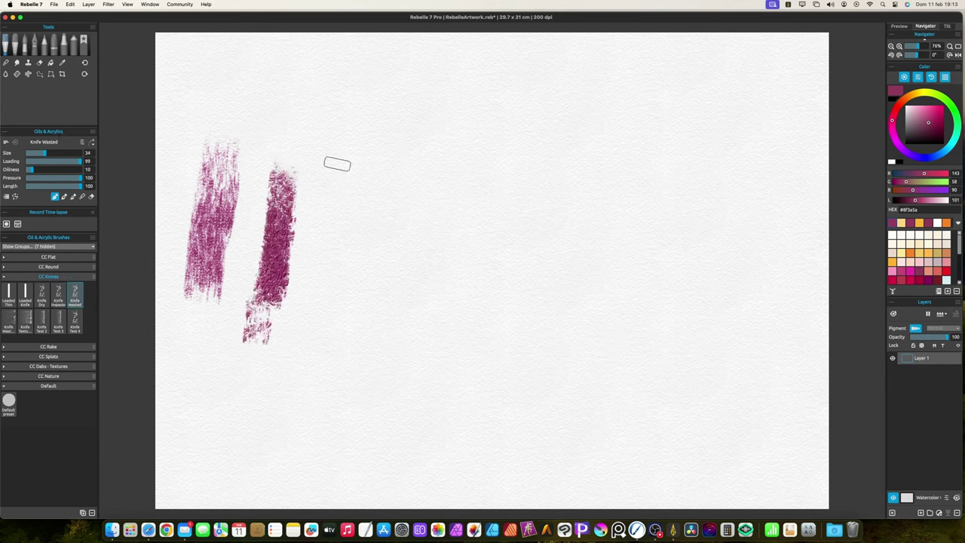
left_click_drag(338, 163, 326, 333)
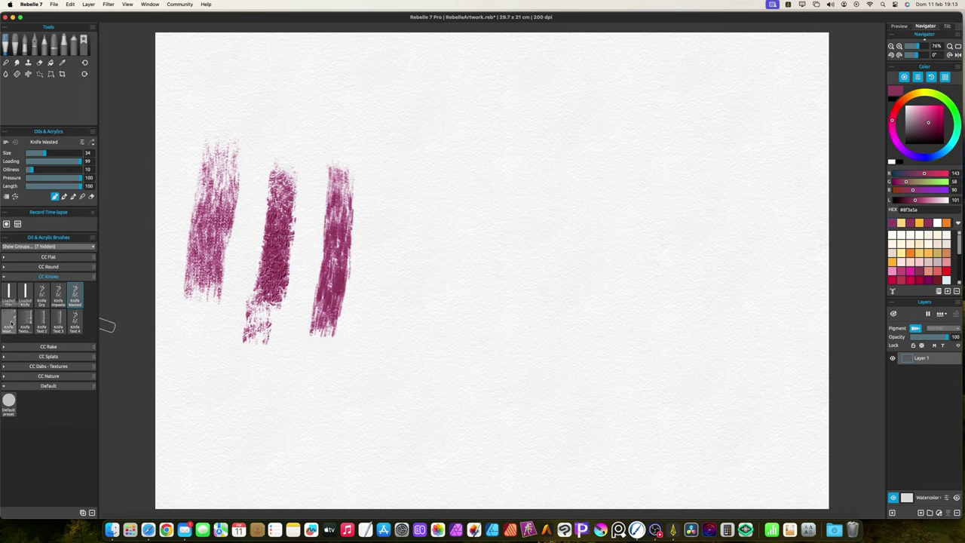
- Add vertical sample strokes with Knife Wasted 2 and Knife Textured beside the Knife Wasted stroke
left_click(9, 324)
left_click_drag(407, 183, 415, 272)
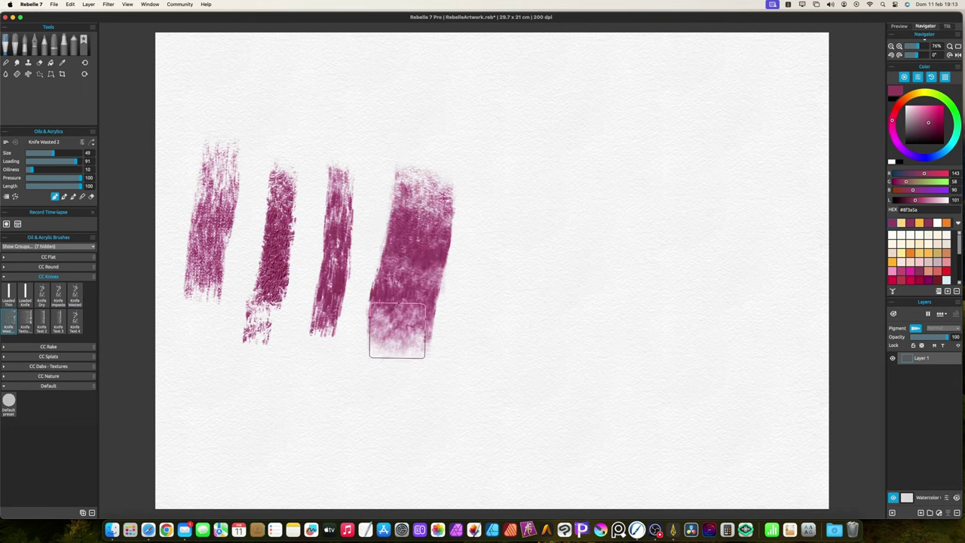
left_click_drag(398, 306, 353, 320)
left_click(25, 320)
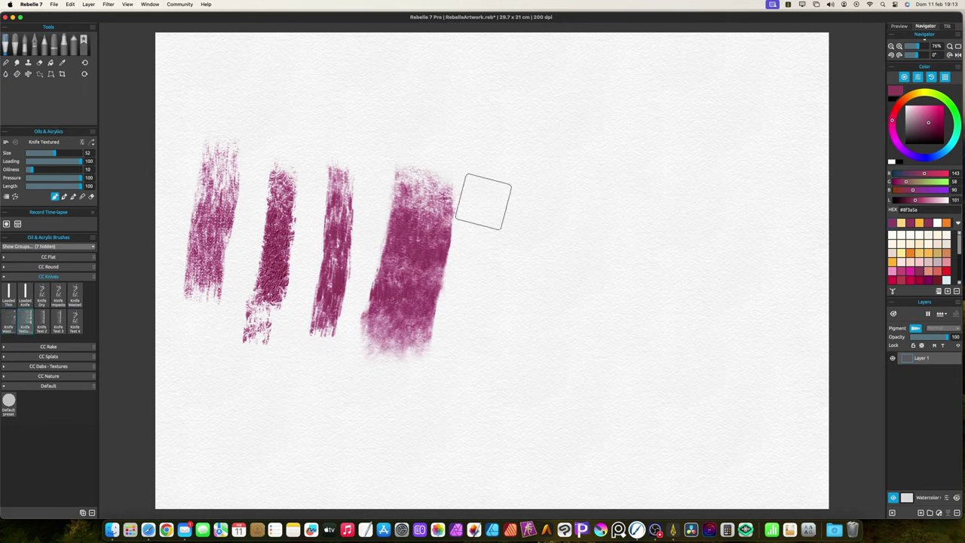
mouse_move(497, 197)
left_mouse_down()
mouse_move(494, 297)
mouse_move(507, 189)
mouse_move(489, 346)
left_mouse_up()
- Add vertical sample strokes with Knife Text 2, Knife Text 3 and Knife Text 4 at the end of the row, and clear the canvas
left_click(41, 320)
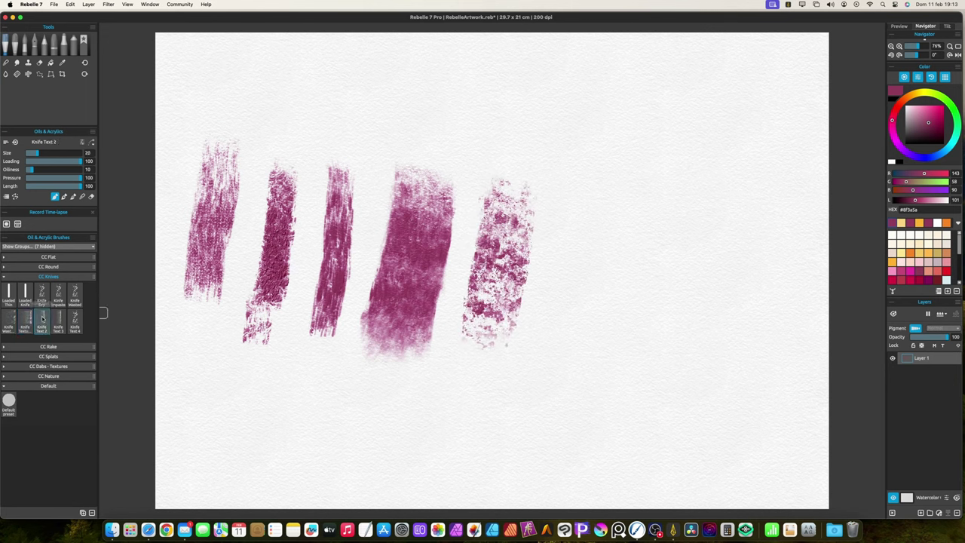
mouse_move(588, 209)
left_mouse_down()
mouse_move(591, 263)
mouse_move(600, 204)
mouse_move(588, 324)
left_mouse_up()
left_click(58, 322)
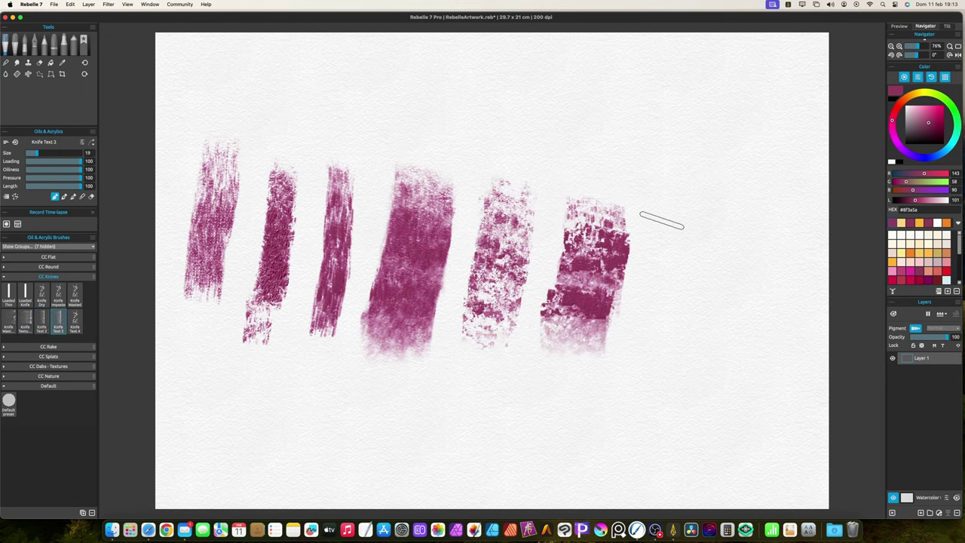
left_click_drag(677, 220, 650, 368)
left_click(74, 323)
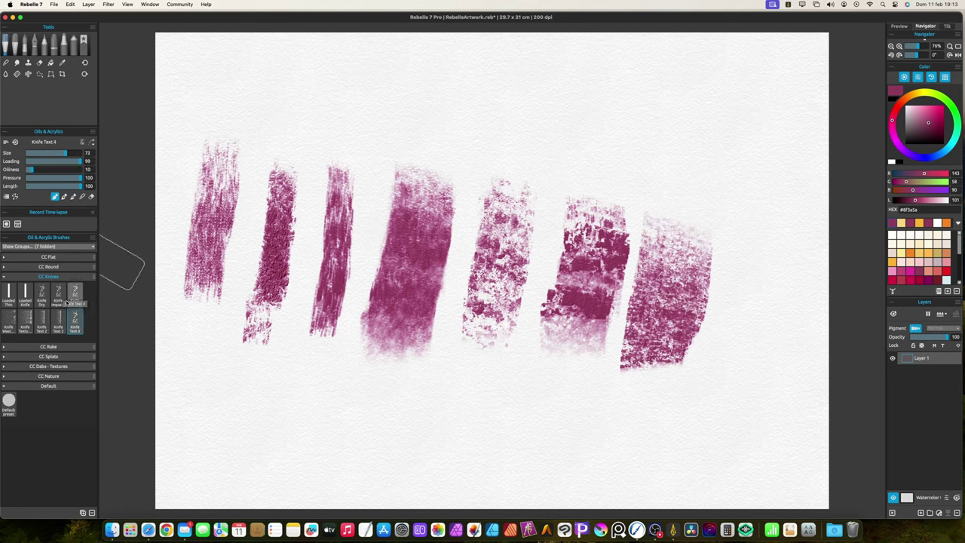
mouse_move(769, 238)
left_mouse_down()
mouse_move(758, 332)
mouse_move(771, 238)
mouse_move(741, 367)
mouse_move(763, 294)
mouse_move(720, 366)
left_mouse_up()
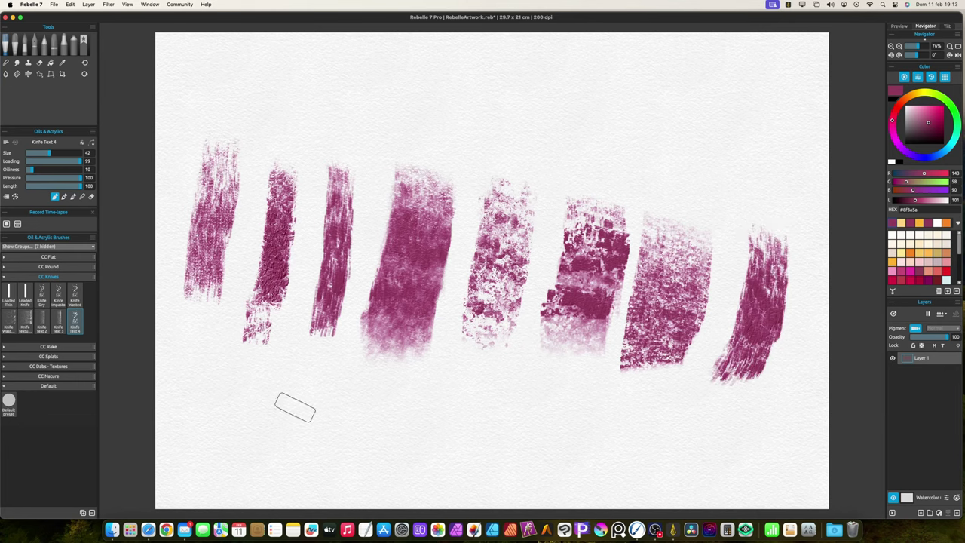
key("Delete")
- Switch from the CC Knives to the CC Rake group, then paint and blend #8f3a5a strokes with Rake at size 65
left_click(49, 276)
left_click(48, 286)
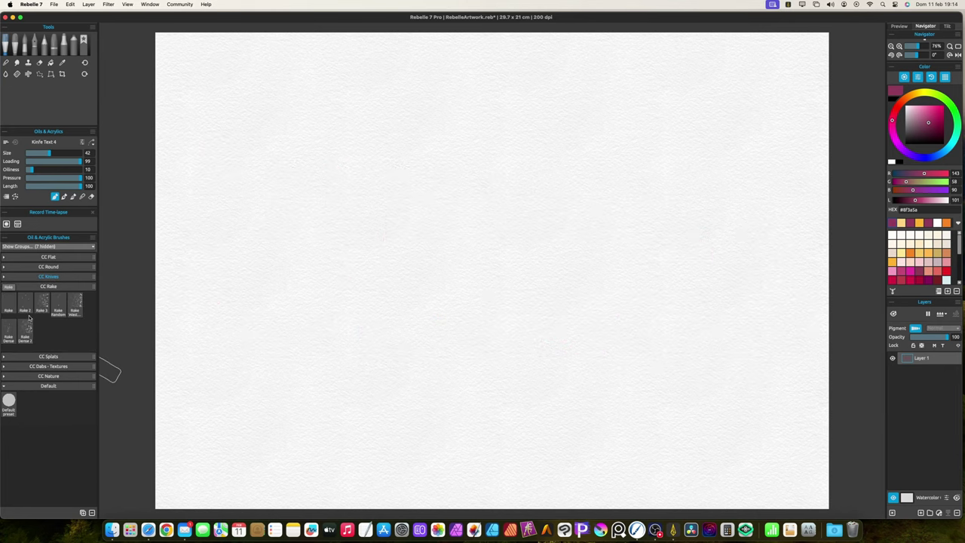
left_click(10, 304)
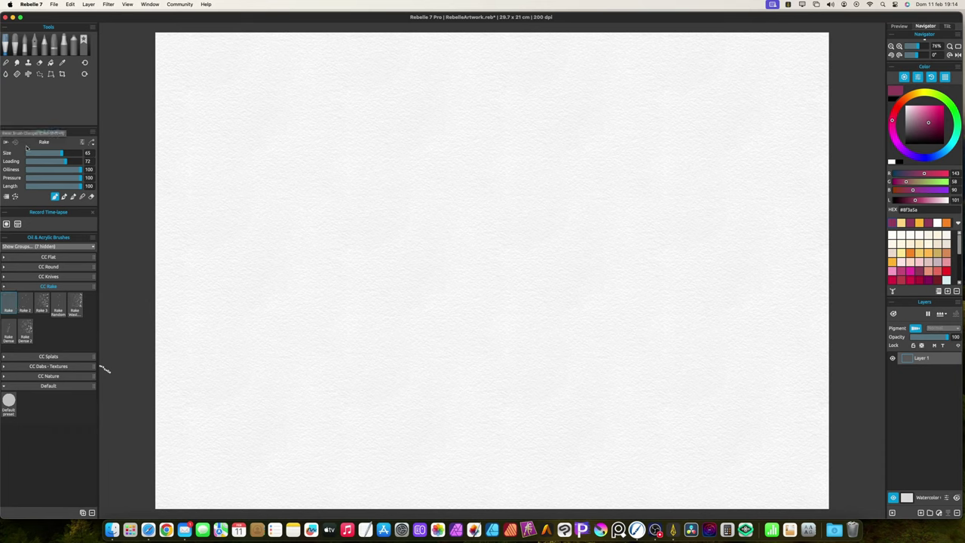
mouse_move(223, 181)
left_mouse_down()
mouse_move(212, 324)
mouse_move(226, 230)
mouse_move(218, 320)
mouse_move(265, 172)
left_mouse_up()
left_click_drag(203, 316, 274, 198)
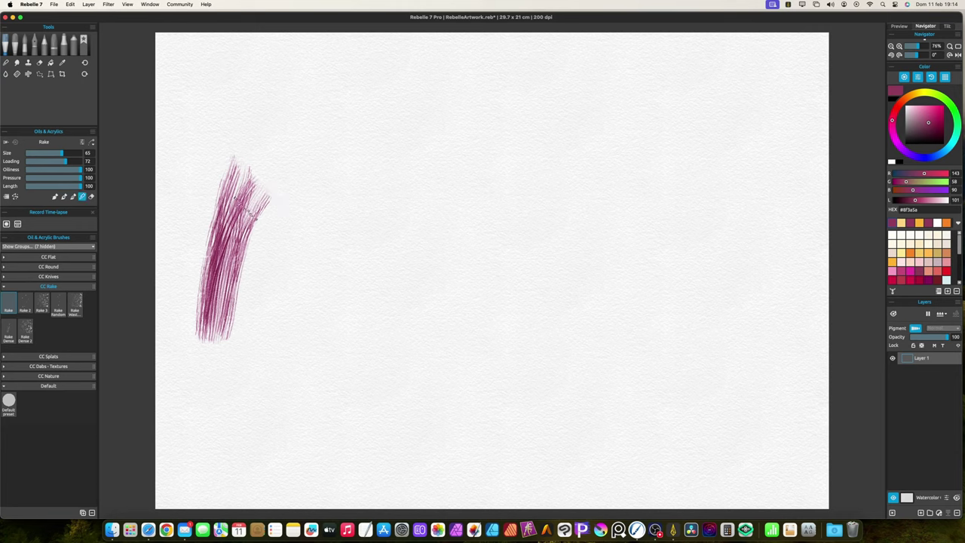
mouse_move(242, 226)
left_mouse_down()
mouse_move(185, 336)
mouse_move(180, 381)
mouse_move(199, 339)
mouse_move(175, 414)
mouse_move(185, 348)
mouse_move(244, 209)
mouse_move(194, 326)
mouse_move(273, 188)
left_mouse_up()
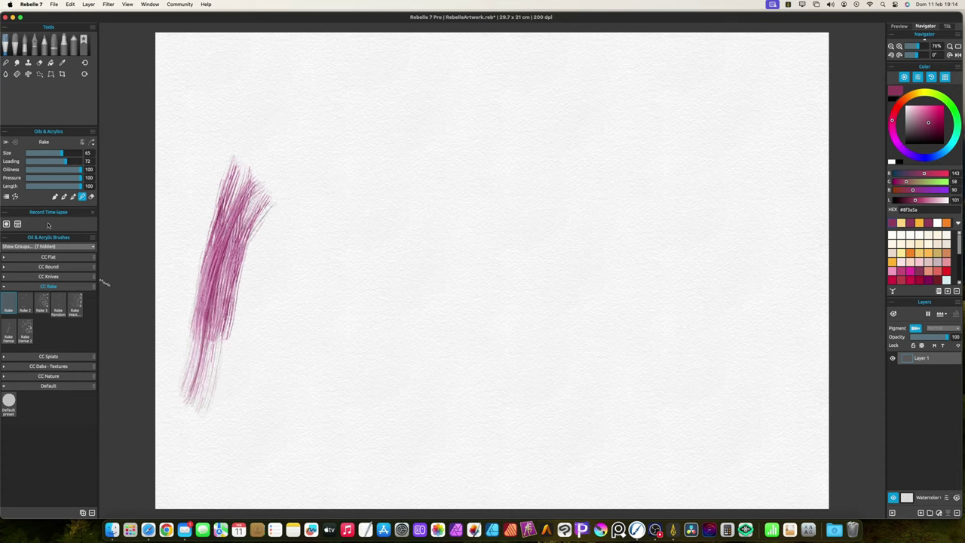
- Clear the Rake strokes and paint vertical strokes with Rake 2 reset to size 33 and loading 73
left_click(28, 302)
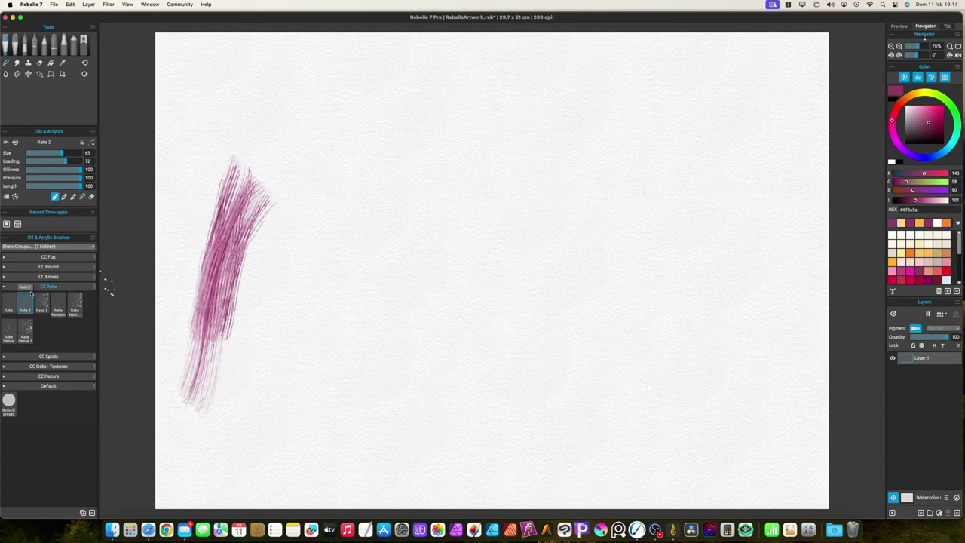
left_click(15, 142)
key("super+z")
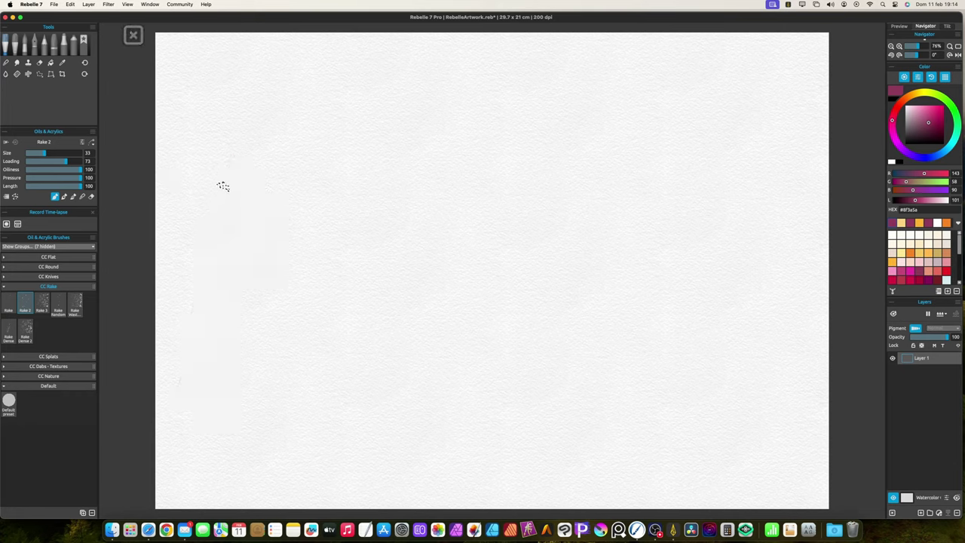
left_click_drag(230, 178, 210, 353)
mouse_move(217, 234)
left_mouse_down()
mouse_move(212, 369)
mouse_move(202, 353)
left_mouse_up()
- Paint vertical strokes beside the Rake 2 sample with Rake at size 33, and clear the canvas
left_click(8, 303)
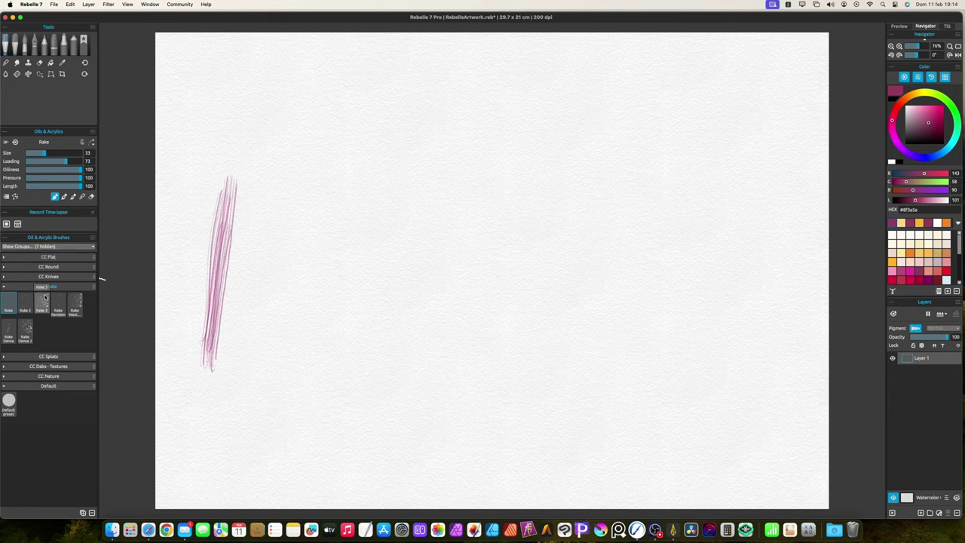
left_click_drag(184, 217, 181, 317)
left_click_drag(195, 178, 186, 358)
left_click_drag(193, 219, 185, 359)
key("Delete")
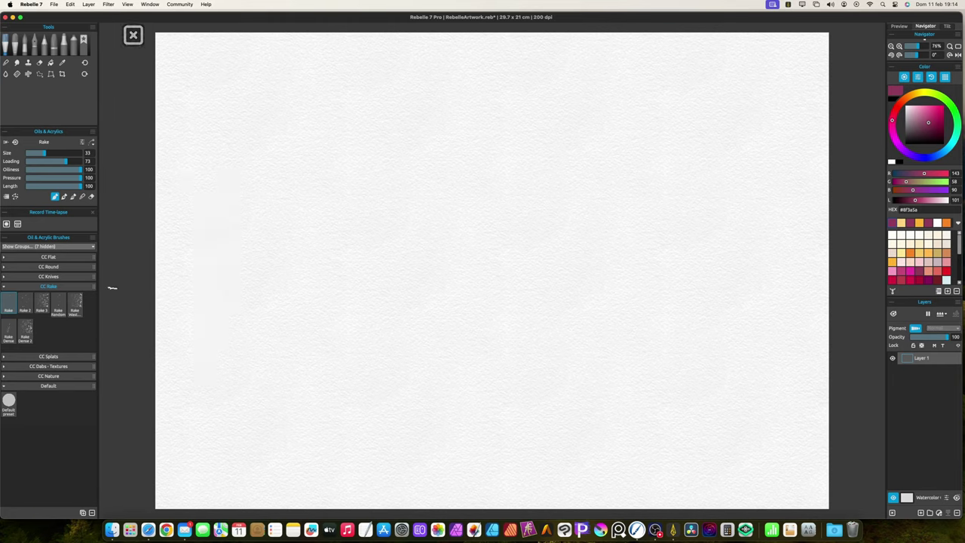
- Paint side-by-side vertical #8f3a5a sample strokes with Rake, Rake 2 reset to its saved settings, and Rake 3
left_click_drag(229, 186, 223, 333)
left_click(25, 304)
left_click(15, 144)
left_click_drag(270, 194, 269, 360)
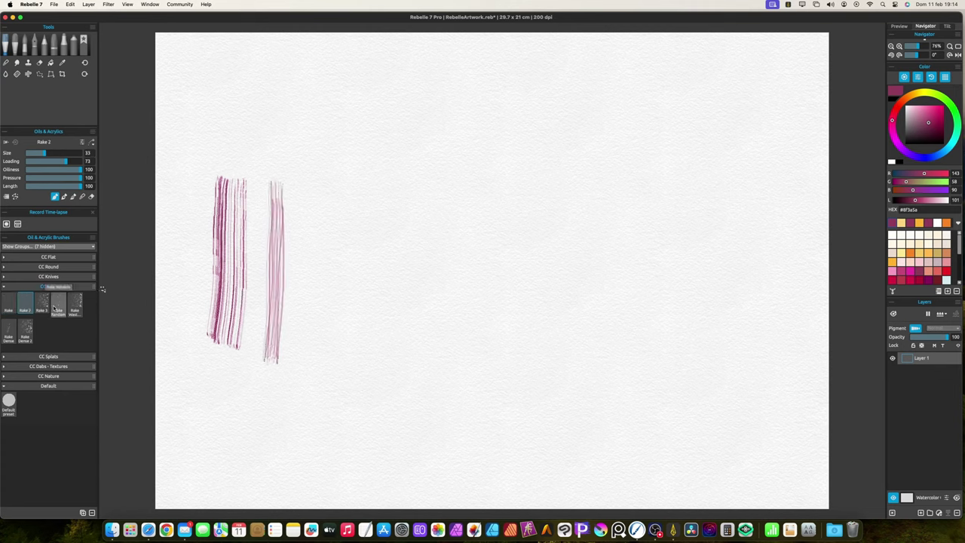
left_click(41, 304)
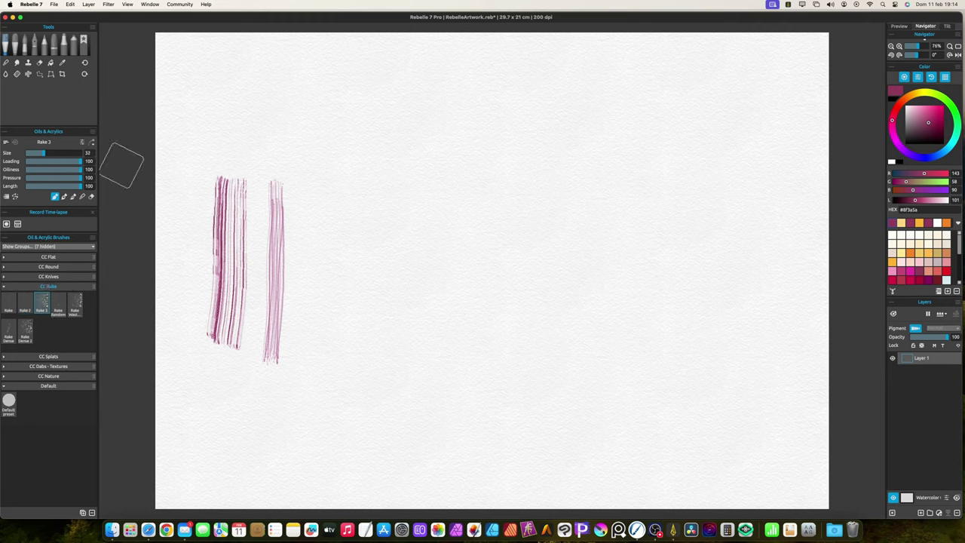
mouse_move(328, 199)
left_mouse_down()
mouse_move(326, 347)
mouse_move(329, 331)
mouse_move(316, 347)
left_mouse_up()
- Paint several vertical strokes beside the Rake 3 sample with Rake Random reset to size 71, loading 94 and oiliness 34
left_click(65, 300)
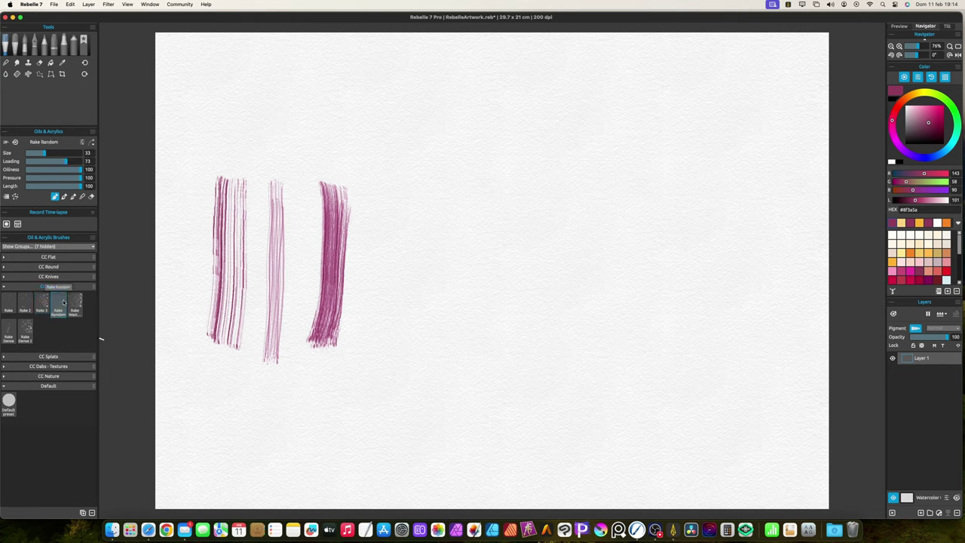
left_click(16, 142)
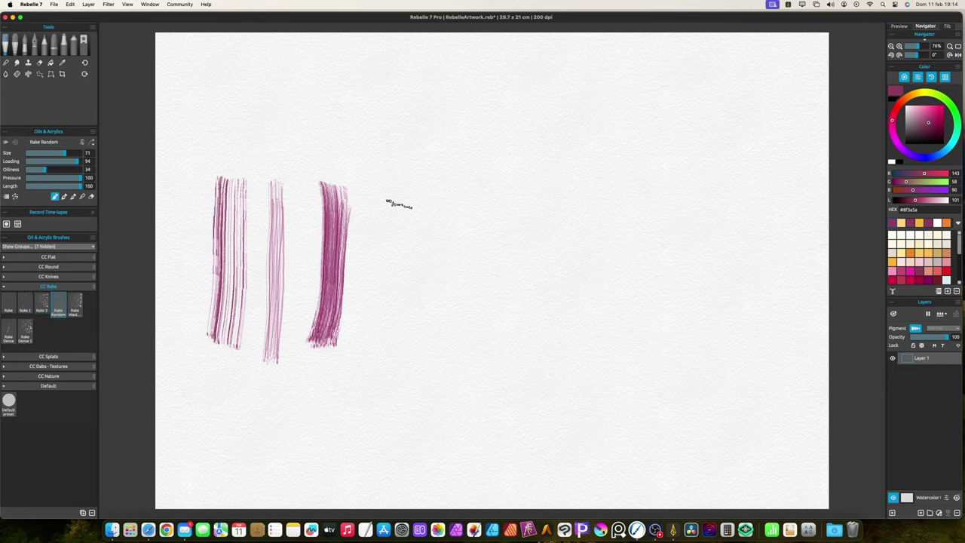
left_click_drag(400, 202, 392, 326)
left_click_drag(400, 179, 389, 305)
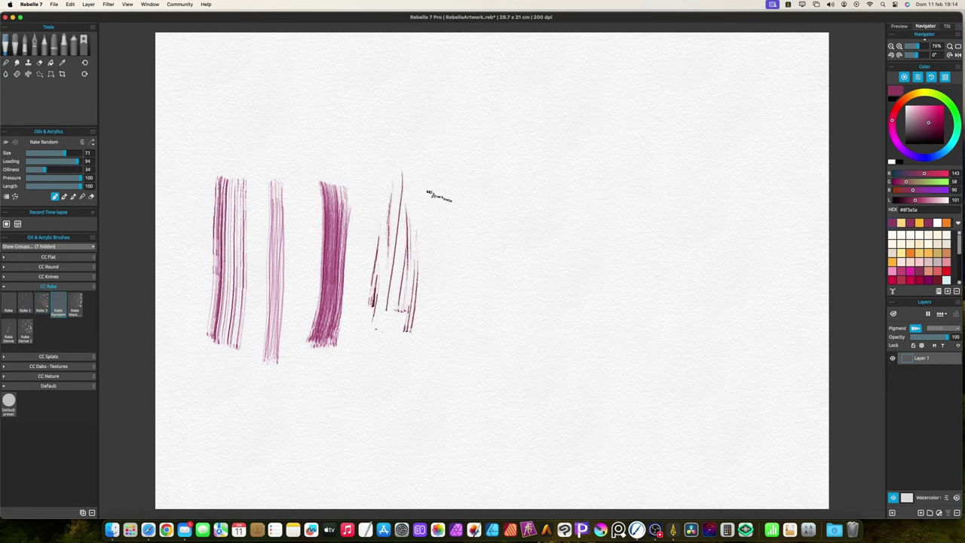
left_click_drag(445, 202, 441, 331)
left_click_drag(382, 348, 382, 448)
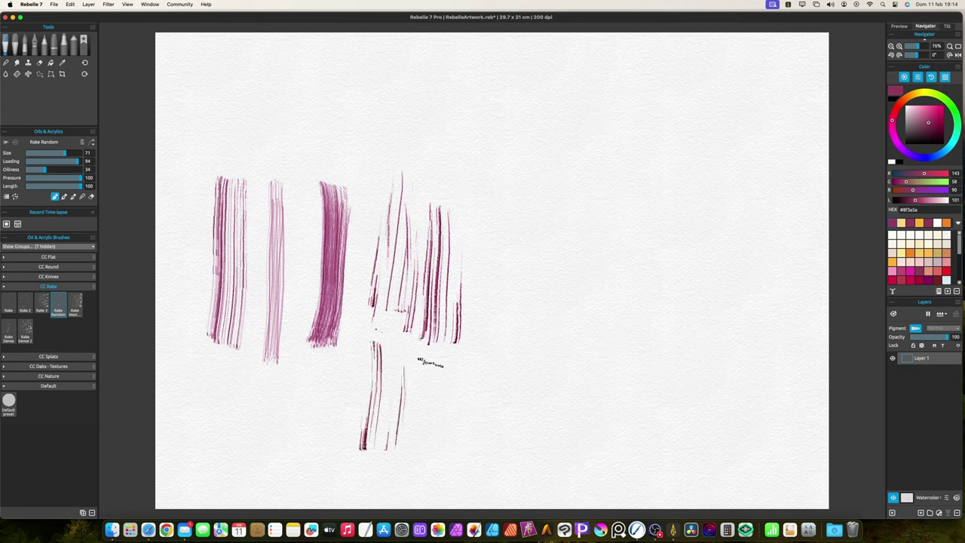
- Finish the lower row of Rake Random strokes and paint a vertical Rake Wasted 3 stroke at size 41 beside the samples
left_click_drag(419, 361, 409, 456)
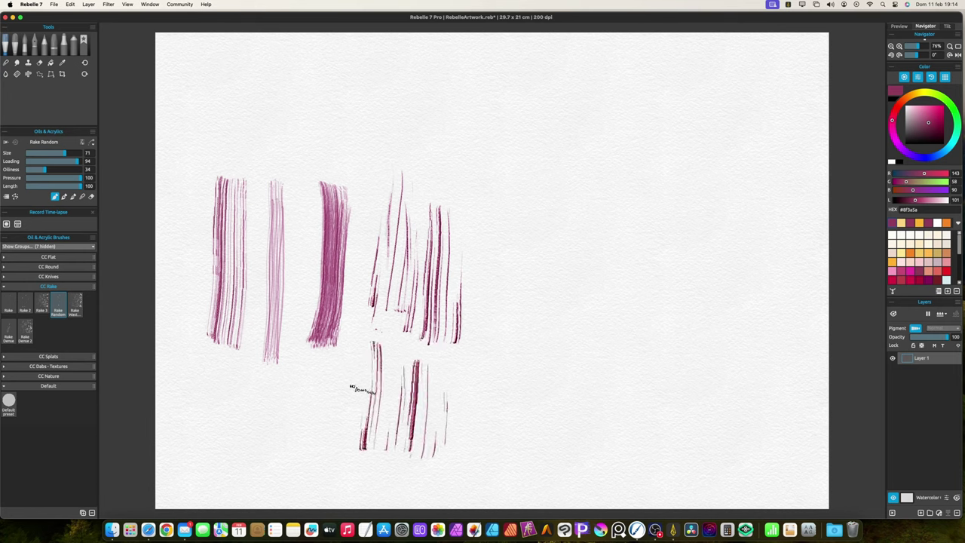
left_click(75, 305)
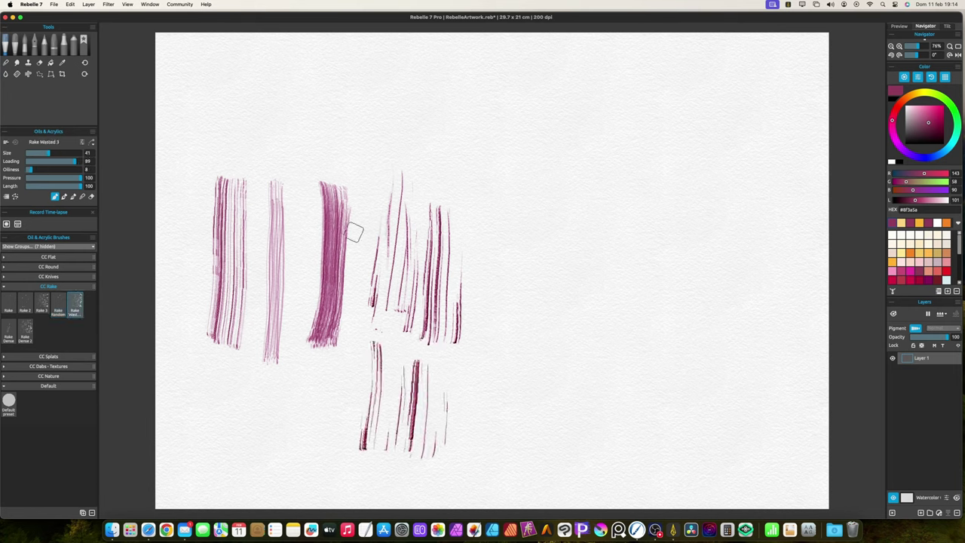
left_click_drag(526, 199, 493, 395)
- Paint vertical sample strokes with Rake Dense and Rake Dense 2, each reset to its saved settings
left_click(9, 331)
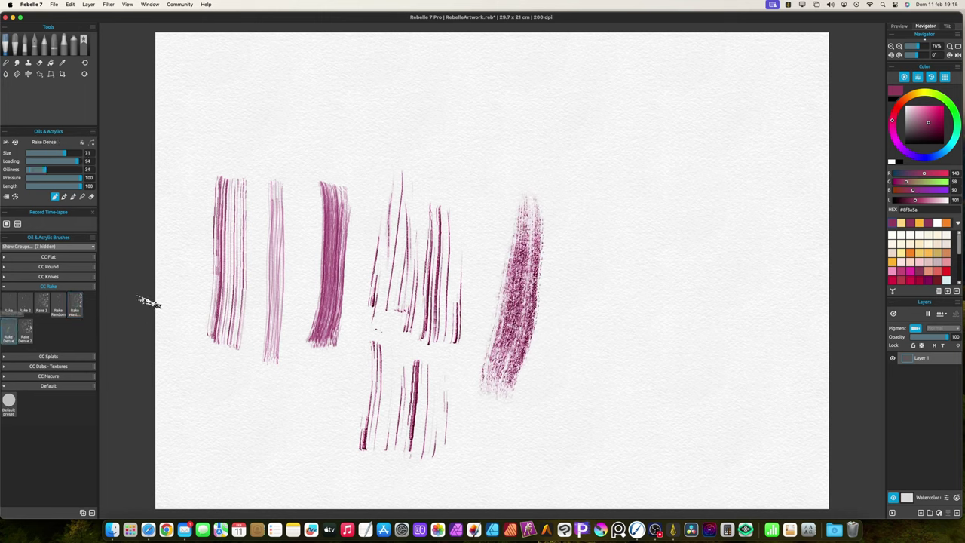
left_click(15, 142)
mouse_move(593, 219)
left_mouse_down()
mouse_move(595, 300)
mouse_move(578, 365)
mouse_move(592, 229)
mouse_move(564, 411)
left_mouse_up()
left_click(31, 330)
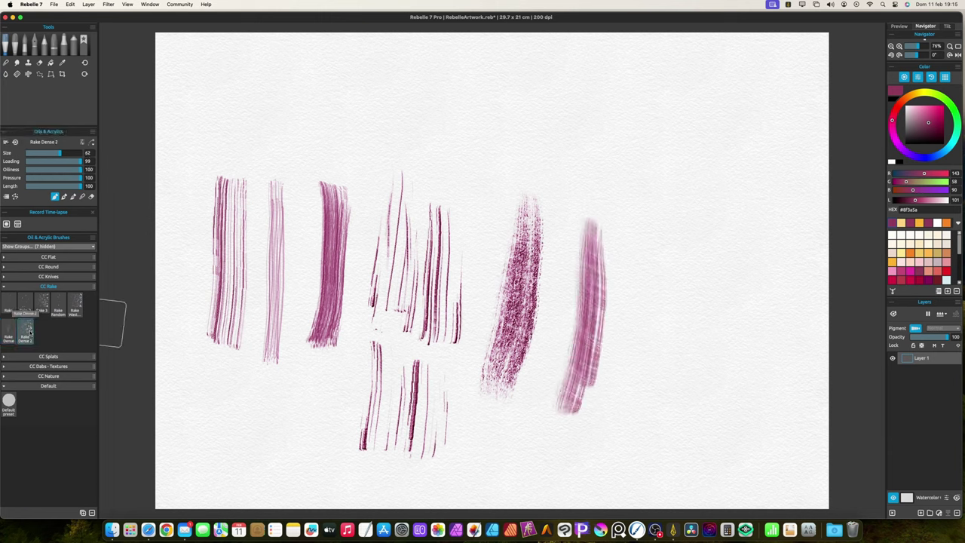
left_click(15, 142)
mouse_move(666, 248)
left_mouse_down()
mouse_move(657, 373)
mouse_move(645, 346)
mouse_move(668, 249)
mouse_move(638, 415)
mouse_move(611, 425)
left_mouse_up()
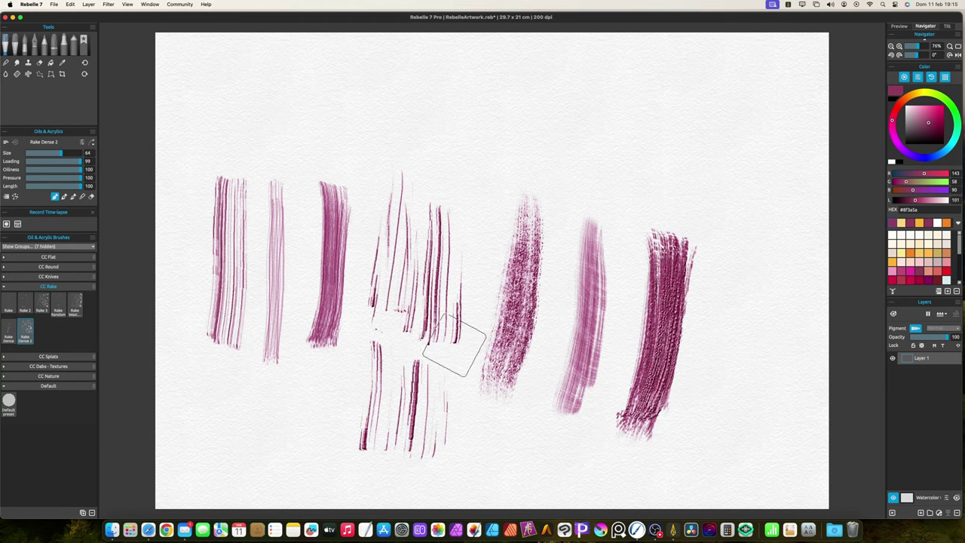
- Clear the canvas, collapse the CC Rake group and expand the CC Splats group
left_click_drag(473, 134, 641, 127)
key("Delete")
left_click(5, 287)
left_click(5, 288)
left_click(5, 287)
left_click(5, 295)
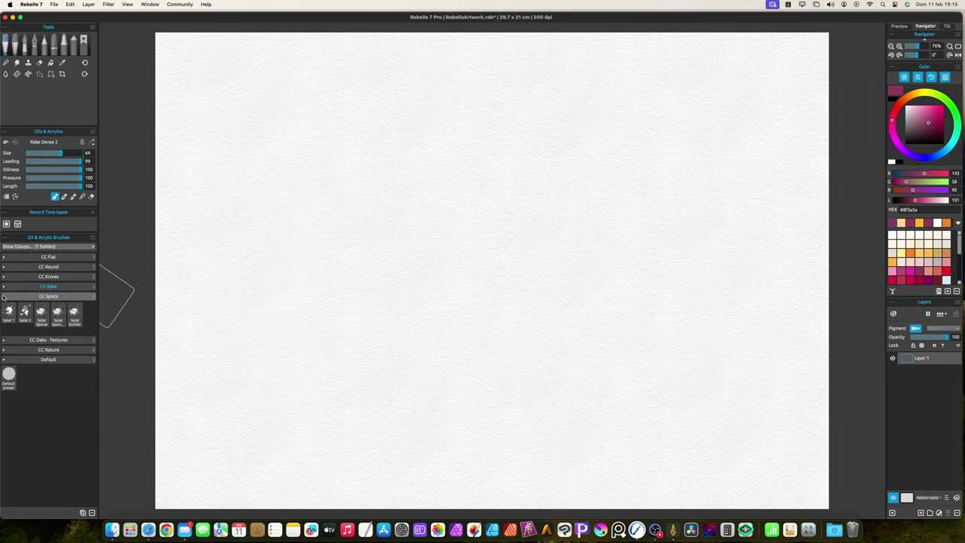
- Scatter Splat 1 dabs at size 28 and loading 89 across the canvas's left part, and clear the canvas
left_click(9, 311)
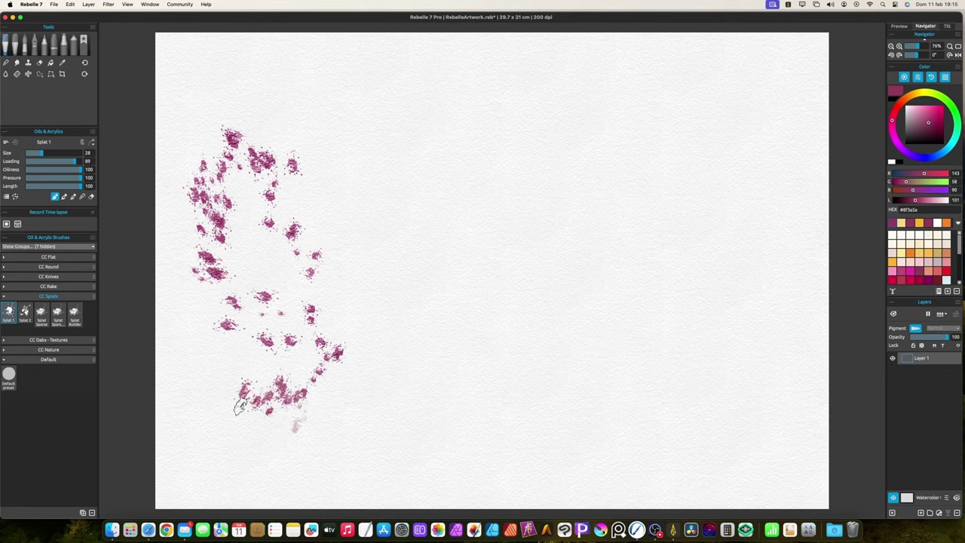
left_click_drag(238, 407, 227, 332)
key("Delete")
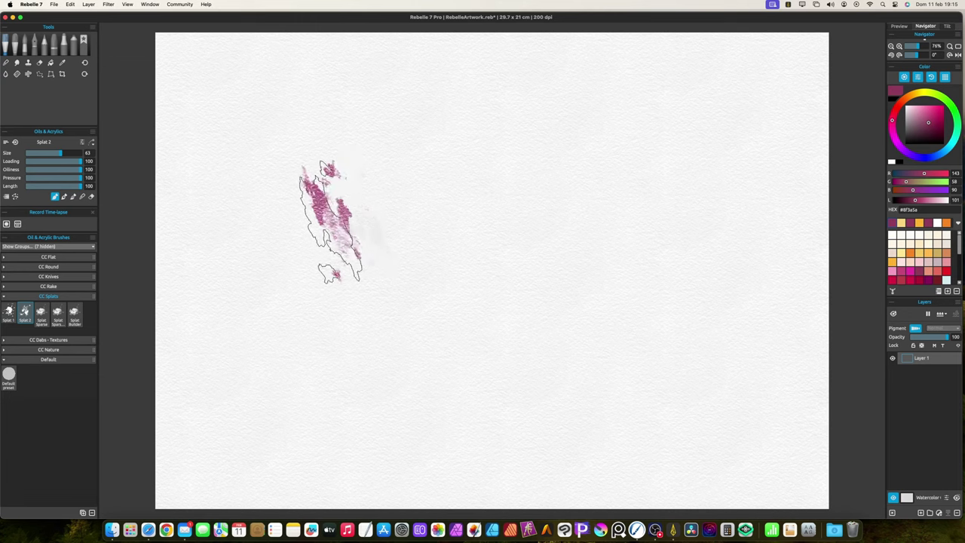
- Paint test splats with Splat 2, reset it to size 37, and clear the canvas
mouse_move(331, 222)
left_mouse_down()
mouse_move(361, 234)
mouse_move(336, 260)
left_mouse_up()
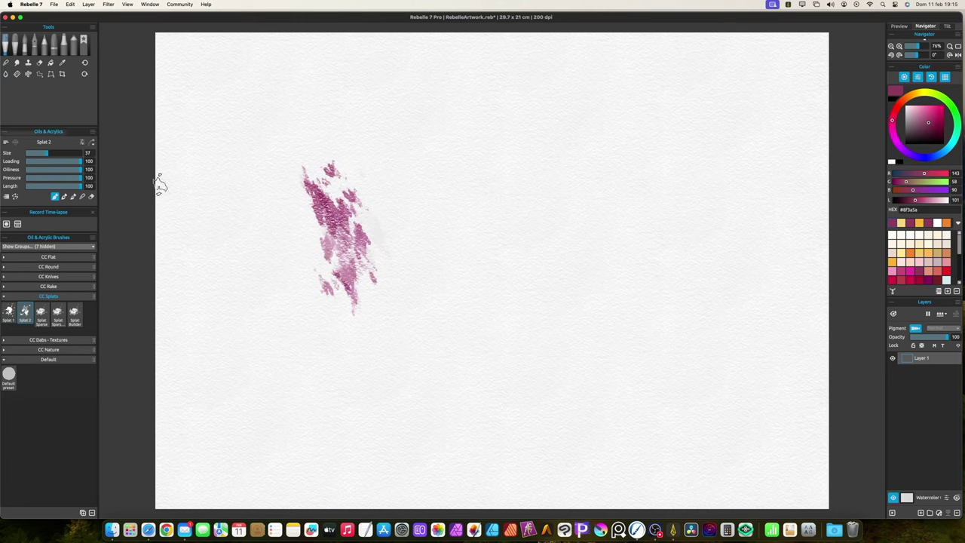
mouse_move(332, 296)
left_mouse_down()
mouse_move(293, 317)
mouse_move(287, 300)
mouse_move(234, 300)
mouse_move(229, 275)
mouse_move(248, 215)
mouse_move(236, 196)
mouse_move(213, 204)
mouse_move(202, 275)
mouse_move(185, 287)
mouse_move(196, 279)
mouse_move(257, 320)
left_mouse_up()
key("BackSpace")
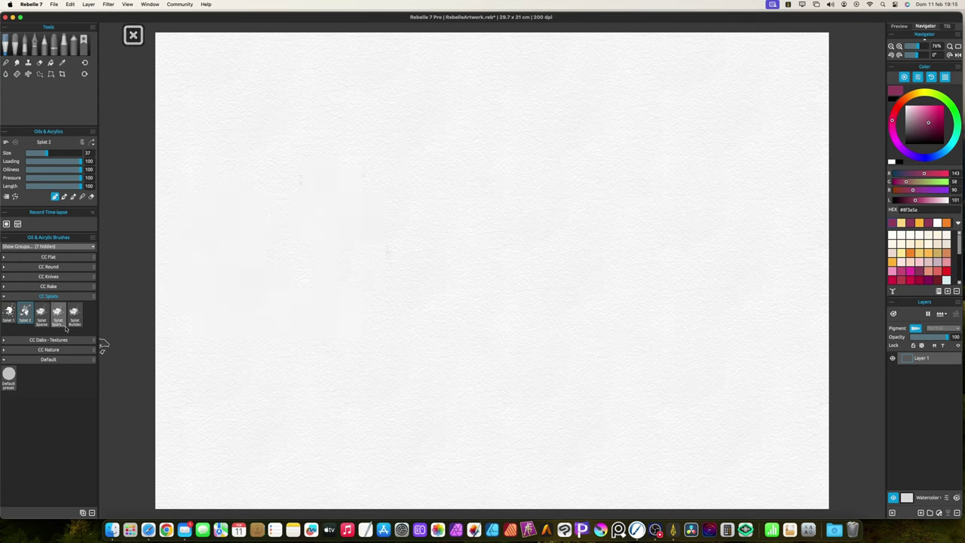
- Paint horizontal trails of splats with Splat Sparse at size 26 and Splat Sparse 2 at size 19, and clear the canvas
left_click(42, 315)
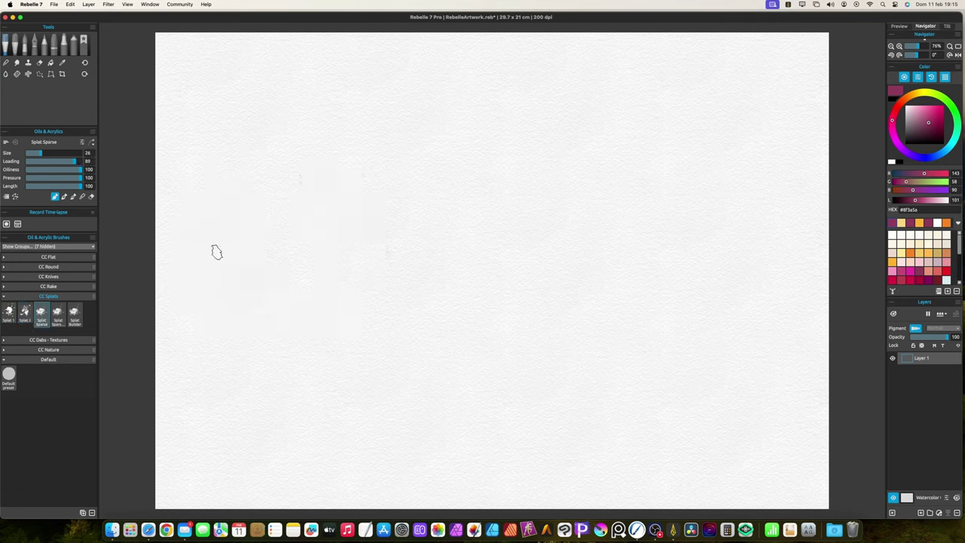
left_click_drag(316, 259, 386, 267)
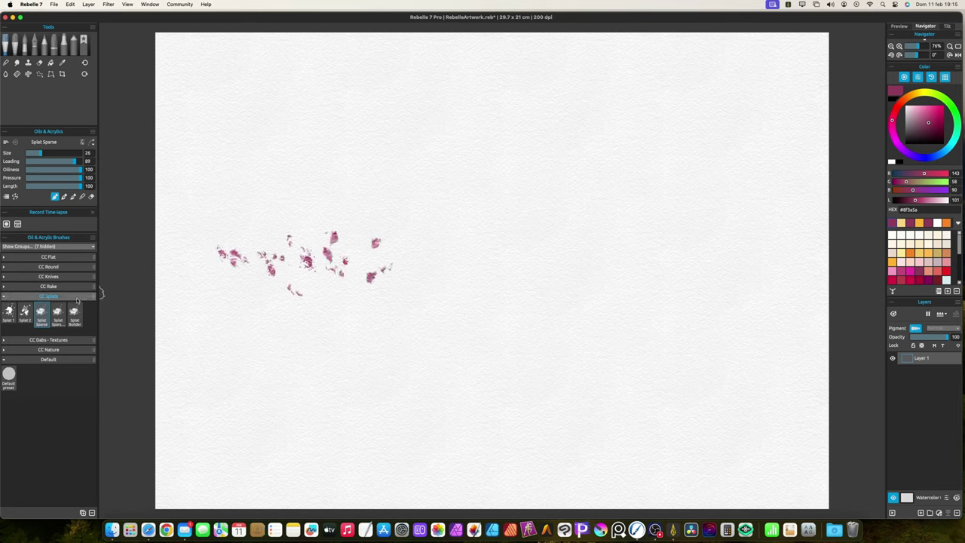
left_click(57, 315)
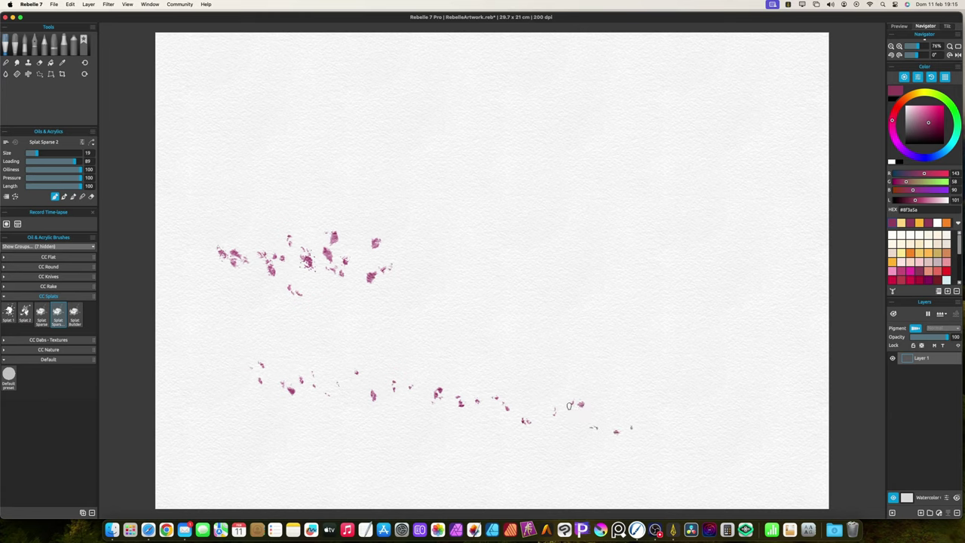
key("Delete")
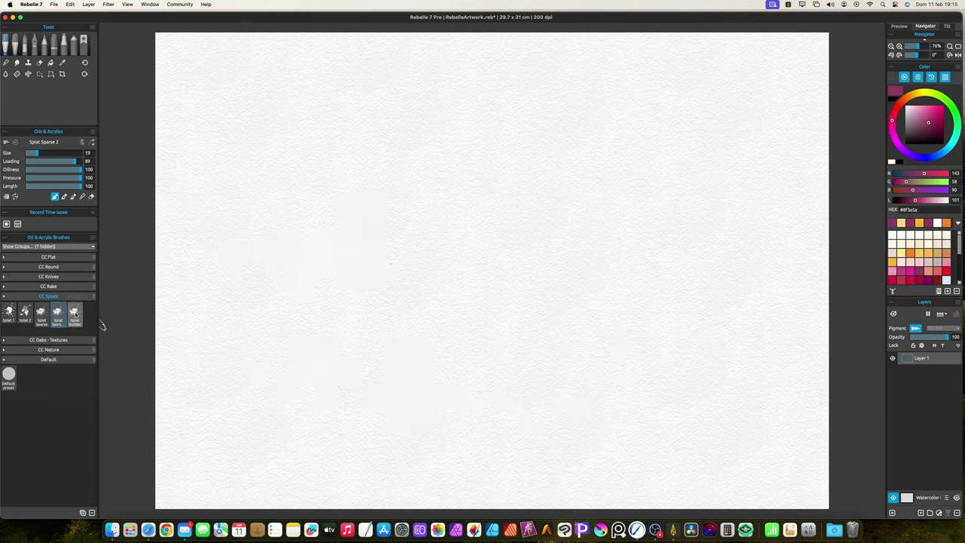
- Paint several separate #8f3a5a patches across the canvas with Splat Builder, undoing the first trial and reducing the size to 43
left_click(74, 315)
left_click_drag(436, 286, 493, 283)
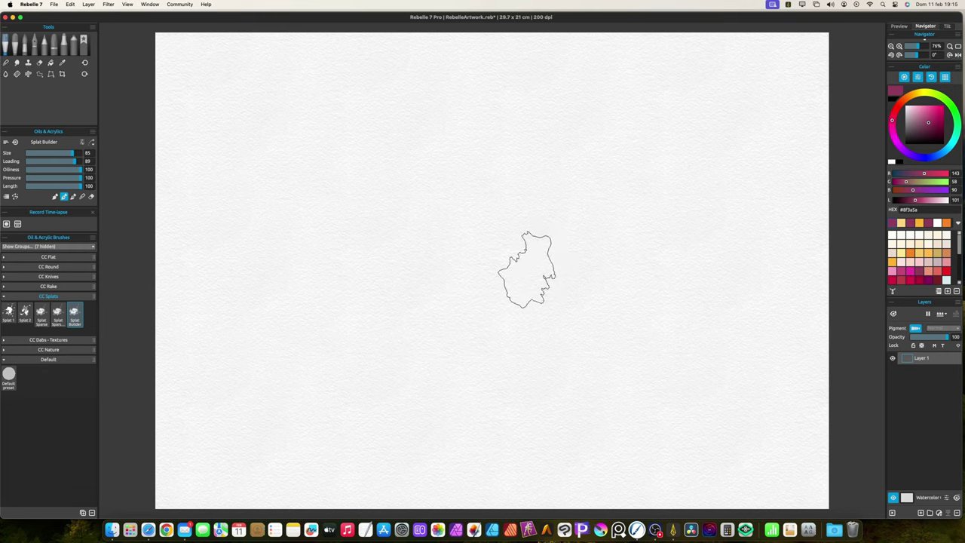
mouse_move(561, 237)
left_mouse_down()
mouse_move(558, 195)
mouse_move(551, 213)
mouse_move(598, 251)
mouse_move(532, 257)
left_mouse_up()
key("super+z")
mouse_move(542, 256)
left_mouse_down()
mouse_move(559, 248)
mouse_move(550, 261)
mouse_move(475, 279)
mouse_move(459, 263)
mouse_move(553, 265)
mouse_move(441, 317)
mouse_move(431, 226)
mouse_move(483, 302)
mouse_move(532, 297)
mouse_move(554, 320)
left_mouse_up()
mouse_move(707, 316)
left_mouse_down()
mouse_move(701, 328)
mouse_move(699, 319)
left_mouse_up()
mouse_move(681, 178)
left_mouse_down()
mouse_move(685, 202)
mouse_move(681, 179)
left_mouse_up()
mouse_move(429, 176)
left_mouse_down()
mouse_move(424, 162)
mouse_move(413, 170)
left_mouse_up()
mouse_move(328, 255)
left_mouse_down()
mouse_move(303, 270)
mouse_move(316, 301)
mouse_move(369, 218)
mouse_move(362, 317)
mouse_move(384, 351)
mouse_move(339, 377)
mouse_move(269, 370)
mouse_move(231, 407)
left_mouse_up()
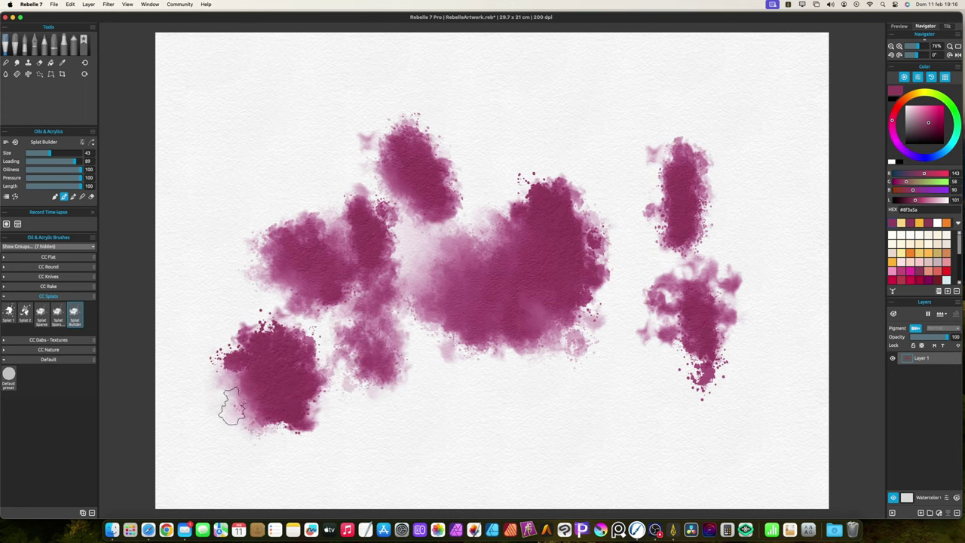
- Layer orange-yellow and #ffffff Splat Builder strokes over the purple patches to blend the colors
left_click(894, 262)
mouse_move(577, 302)
left_mouse_down()
mouse_move(525, 308)
mouse_move(526, 287)
mouse_move(446, 291)
mouse_move(531, 258)
mouse_move(541, 241)
mouse_move(548, 281)
mouse_move(511, 301)
mouse_move(386, 339)
mouse_move(351, 336)
mouse_move(319, 372)
mouse_move(305, 364)
mouse_move(313, 401)
mouse_move(344, 419)
left_mouse_up()
left_click(381, 425, "alt")
mouse_move(351, 307)
left_mouse_down()
mouse_move(322, 306)
mouse_move(347, 289)
mouse_move(370, 310)
mouse_move(365, 302)
mouse_move(422, 310)
mouse_move(542, 308)
left_mouse_up()
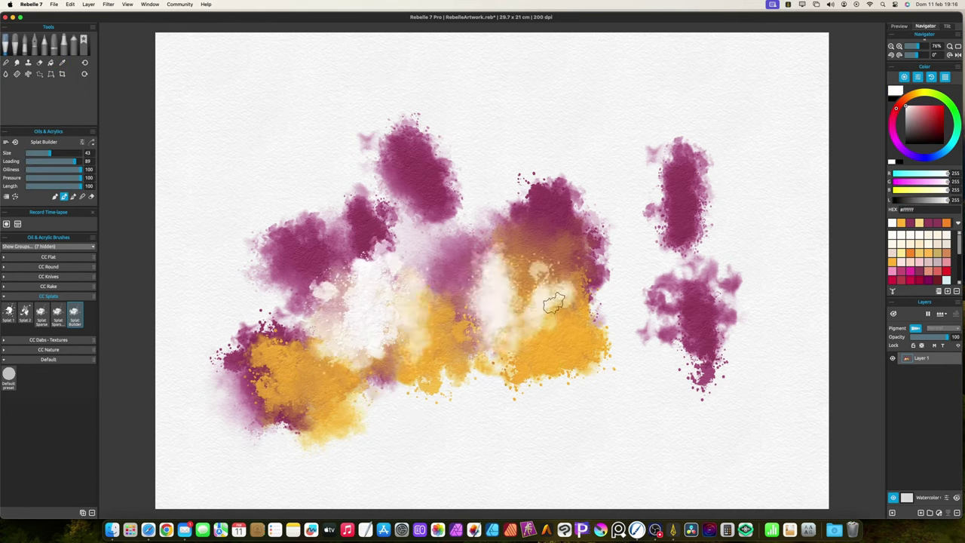
- Clear the canvas, collapse the CC Splats group and expand the CC Dabs - Textures group
key("Delete")
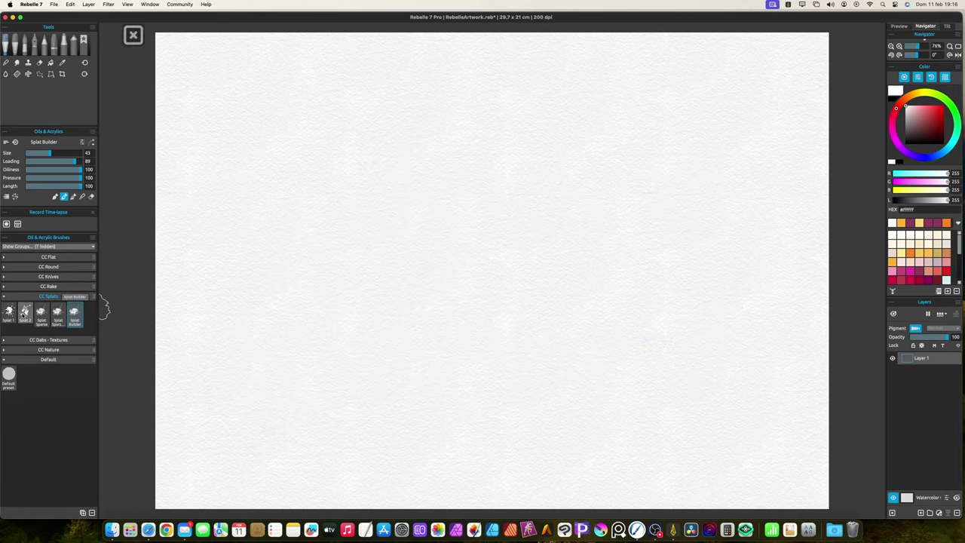
left_click(5, 297)
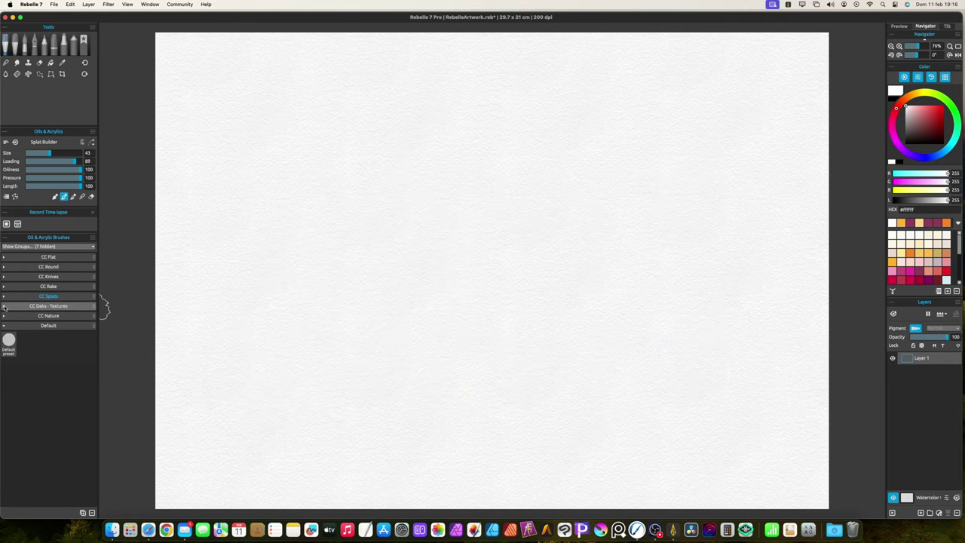
left_click(5, 307)
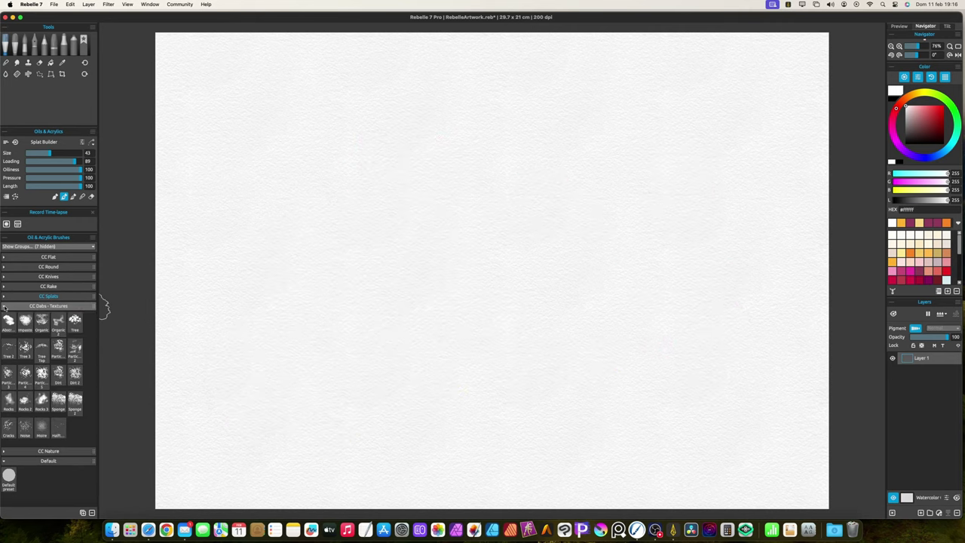
- Paint #8f3a5a test strokes with the first CC Dabs - Textures brush, undoing the initial stroke
left_click(913, 224)
left_click(8, 322)
mouse_move(293, 211)
left_mouse_down()
mouse_move(369, 235)
mouse_move(381, 226)
left_mouse_up()
key("ctrl+z")
left_click_drag(257, 226, 293, 236)
mouse_move(204, 168)
left_mouse_down()
mouse_move(414, 216)
mouse_move(268, 260)
mouse_move(248, 174)
mouse_move(287, 309)
mouse_move(200, 226)
mouse_move(215, 188)
mouse_move(248, 181)
mouse_move(355, 241)
mouse_move(279, 294)
mouse_move(347, 188)
left_mouse_up()
- Clear the canvas and paint a large textured patch with Impasto at size 100 and loading 85
key("Delete")
left_click(25, 322)
mouse_move(315, 204)
left_mouse_down()
mouse_move(317, 218)
mouse_move(453, 272)
mouse_move(423, 199)
mouse_move(302, 139)
mouse_move(248, 181)
mouse_move(264, 234)
mouse_move(313, 287)
mouse_move(287, 309)
mouse_move(227, 279)
mouse_move(294, 291)
left_mouse_up()
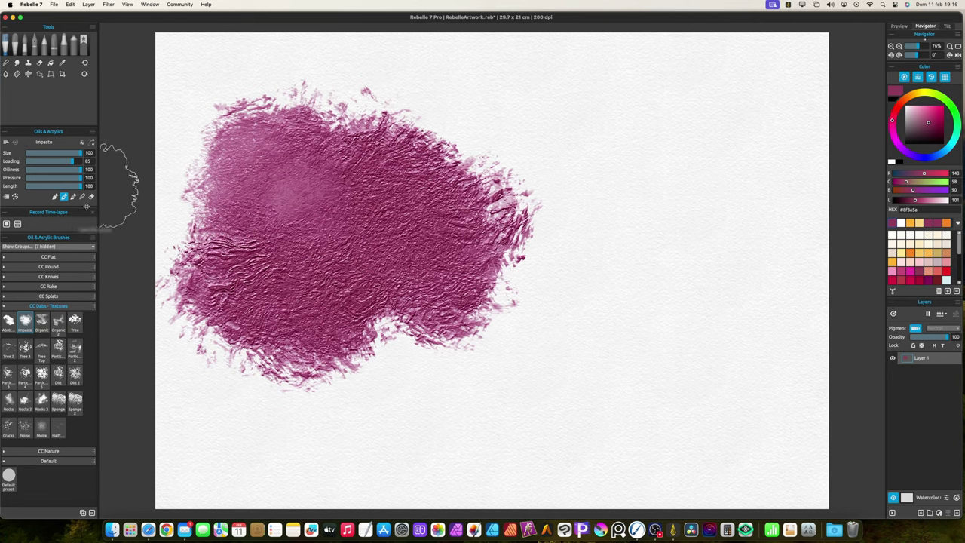
- Change the Impasto brush's Background Texture 1 to Organic and paint a test patch beside the first one
left_click(82, 141)
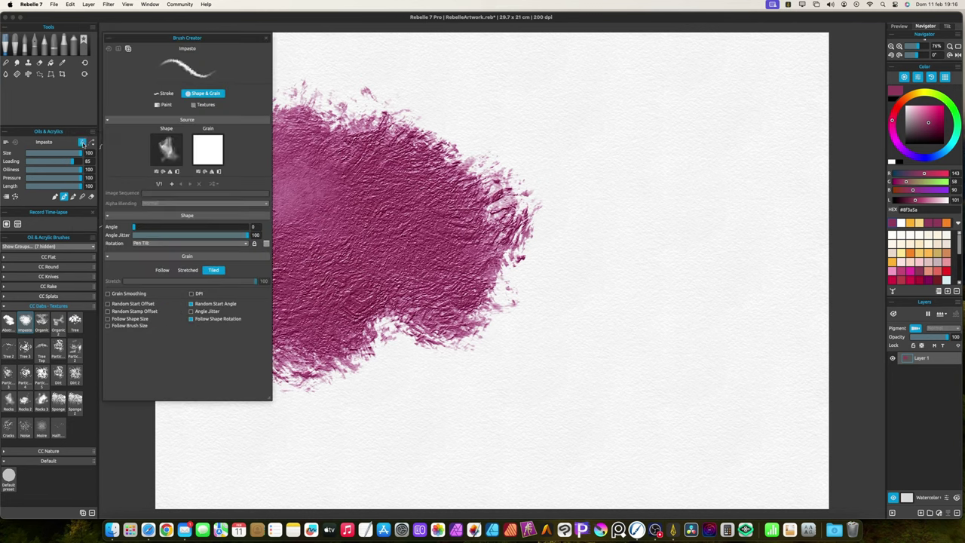
left_click(206, 105)
left_click(203, 132)
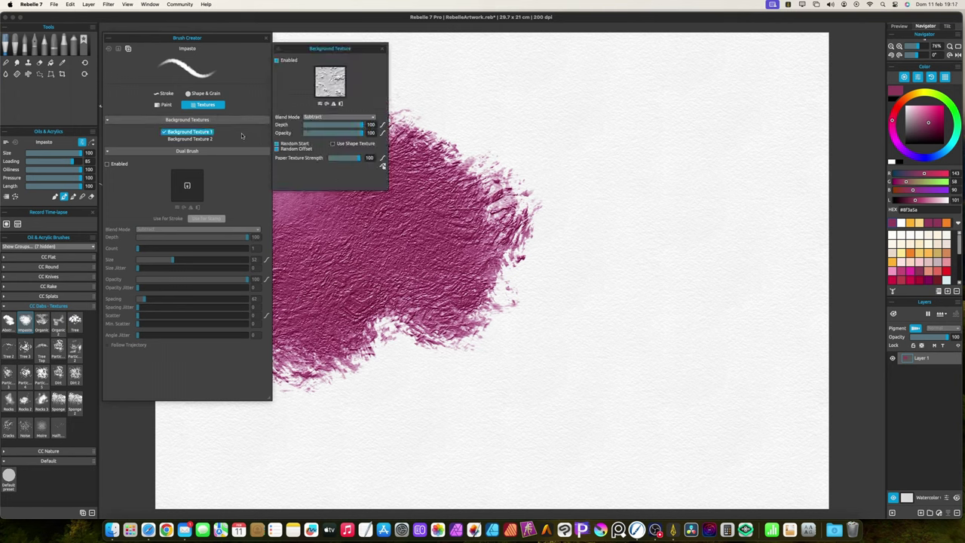
left_click(333, 88)
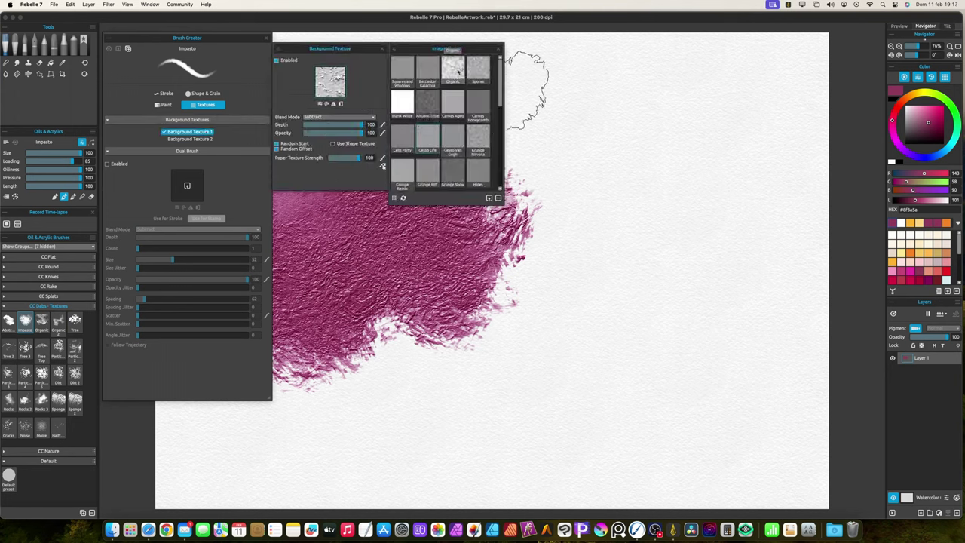
left_click(458, 71)
mouse_move(588, 283)
left_mouse_down()
mouse_move(626, 301)
mouse_move(603, 317)
mouse_move(641, 219)
mouse_move(558, 324)
mouse_move(482, 361)
mouse_move(600, 357)
mouse_move(592, 316)
mouse_move(605, 305)
left_mouse_up()
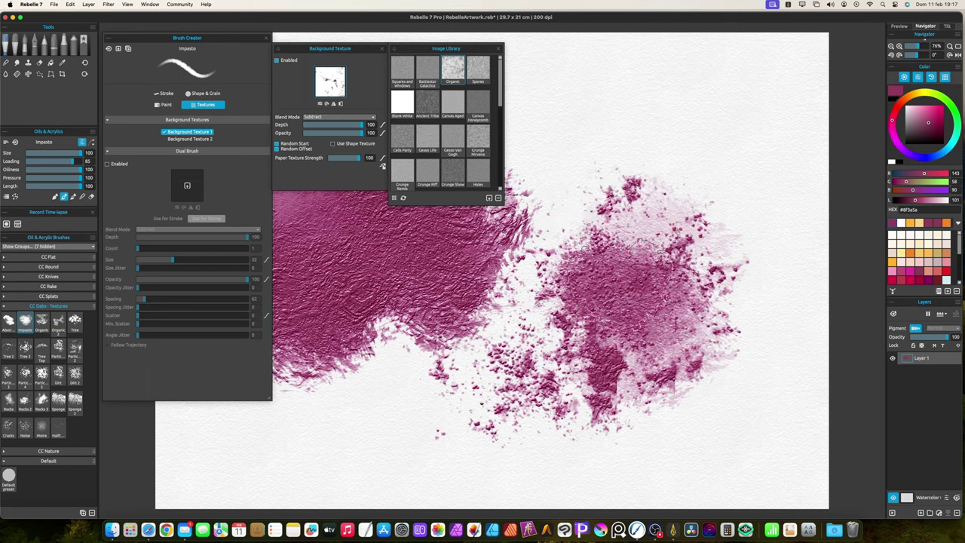
- Paint Impasto test patches with the background texture set to Cells Party and then Holes, and clear the canvas
left_click(403, 140)
mouse_move(648, 174)
left_mouse_down()
mouse_move(619, 147)
mouse_move(607, 90)
mouse_move(581, 98)
mouse_move(581, 166)
mouse_move(543, 272)
mouse_move(452, 388)
mouse_move(407, 362)
left_mouse_up()
left_click(480, 173)
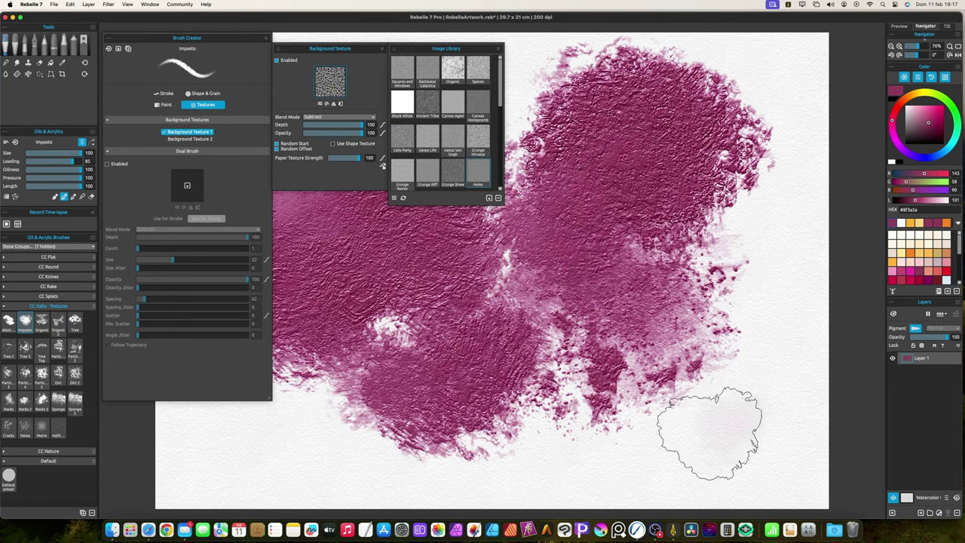
mouse_move(722, 425)
left_mouse_down()
mouse_move(735, 452)
mouse_move(776, 351)
mouse_move(716, 392)
mouse_move(754, 324)
mouse_move(709, 302)
mouse_move(724, 346)
mouse_move(679, 309)
mouse_move(596, 271)
left_mouse_up()
key("Delete")
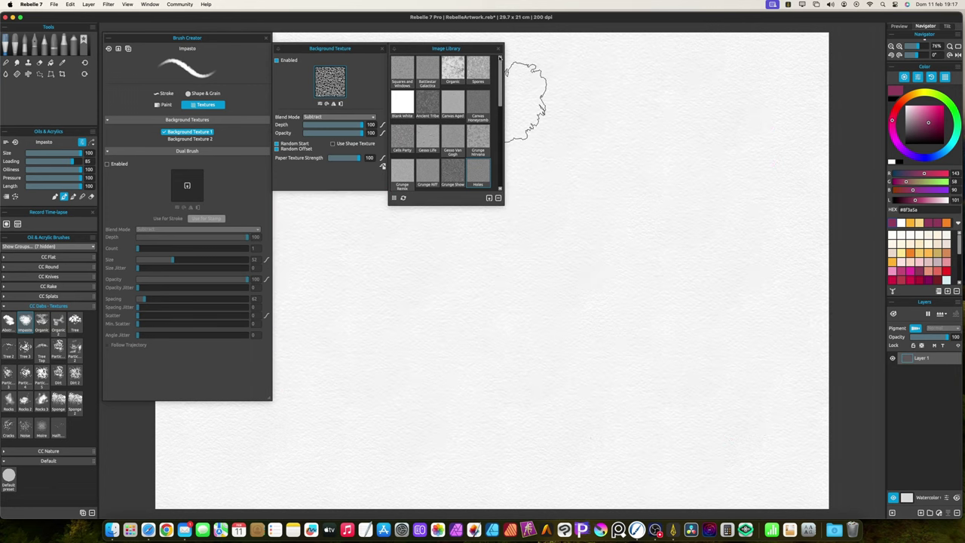
- Close the Image Library, Background Texture and Brush Creator windows and restore Impasto's saved settings
left_click(498, 48)
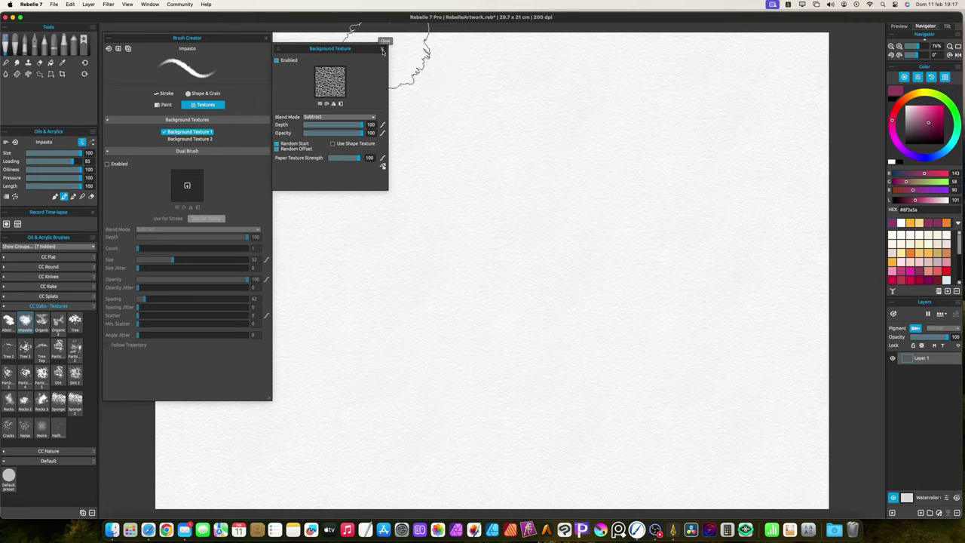
left_click(383, 50)
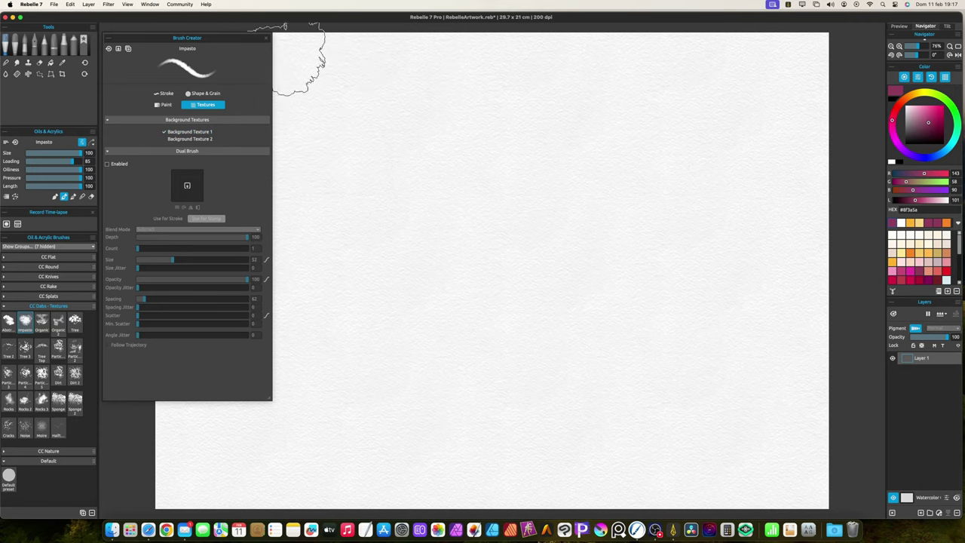
left_click(266, 38)
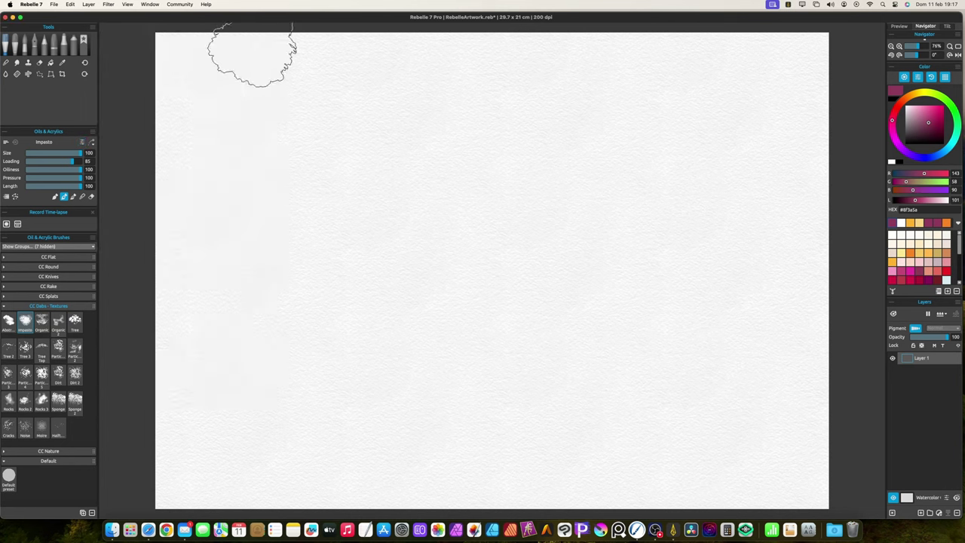
- Paint a broad patch across the middle of the canvas with Organic at size 76 and loading 89, and clear it
left_click(41, 323)
mouse_move(366, 254)
left_mouse_down()
mouse_move(458, 285)
mouse_move(497, 251)
mouse_move(550, 273)
mouse_move(553, 296)
mouse_move(576, 307)
mouse_move(566, 249)
left_mouse_up()
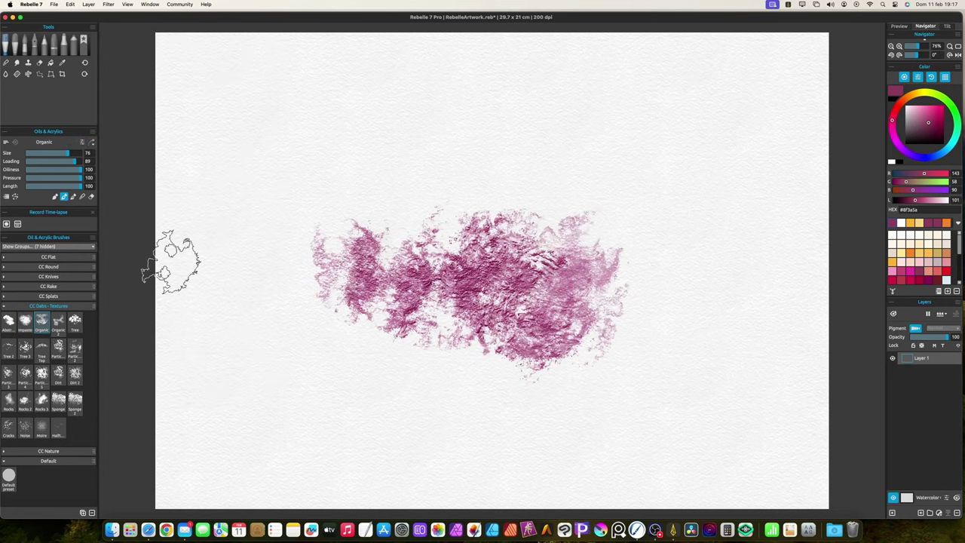
key("Delete")
- Paint a horizontal test stroke with Organic 2 at size 52 and loading 100, and clear the canvas
left_click(58, 322)
mouse_move(266, 290)
left_mouse_down()
mouse_move(306, 274)
mouse_move(389, 282)
mouse_move(441, 269)
mouse_move(506, 323)
mouse_move(536, 290)
mouse_move(592, 283)
left_mouse_up()
key("BackSpace")
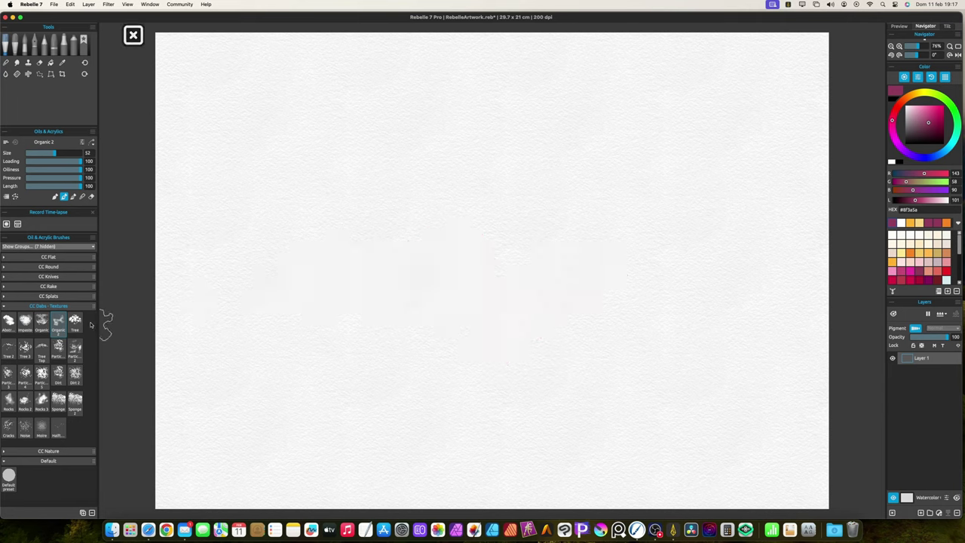
- Test the Tree brush, clear the canvas, reset it to size 54 and paint foliage clusters in the canvas's upper-left area
left_click(75, 323)
mouse_move(259, 187)
left_mouse_down()
mouse_move(237, 188)
mouse_move(254, 151)
mouse_move(188, 169)
mouse_move(233, 159)
mouse_move(204, 161)
mouse_move(206, 131)
mouse_move(317, 116)
mouse_move(326, 143)
mouse_move(309, 189)
left_mouse_up()
key("BackSpace")
left_click(16, 143)
left_click_drag(208, 247, 234, 217)
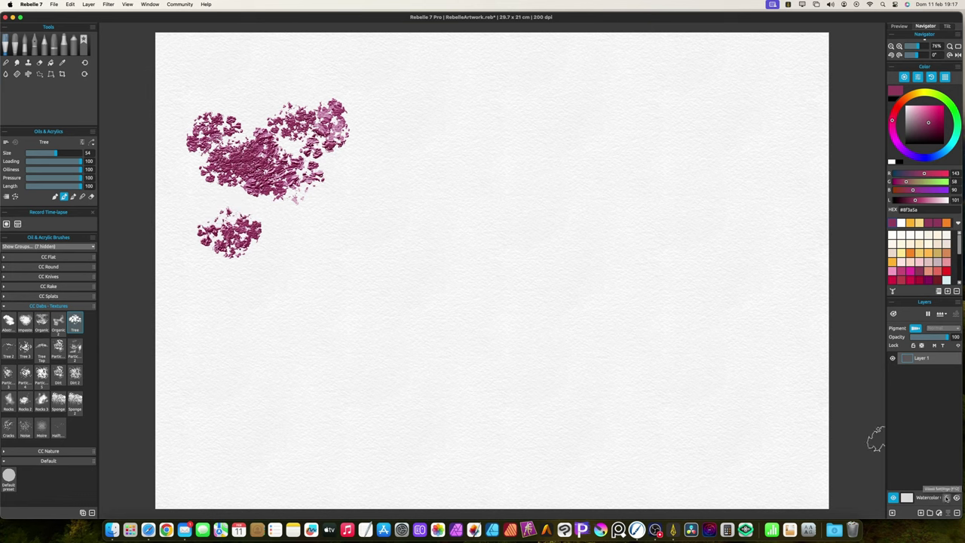
- Set the Impasto Depth for oils and acrylics to 3 in the Visual Settings and close them
left_click(946, 497)
left_click_drag(792, 201, 788, 202)
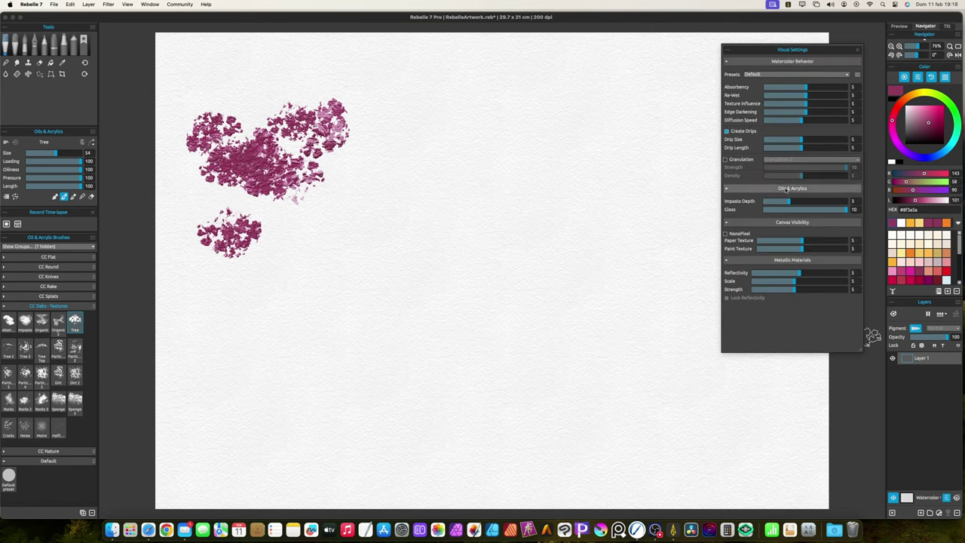
left_click(857, 50)
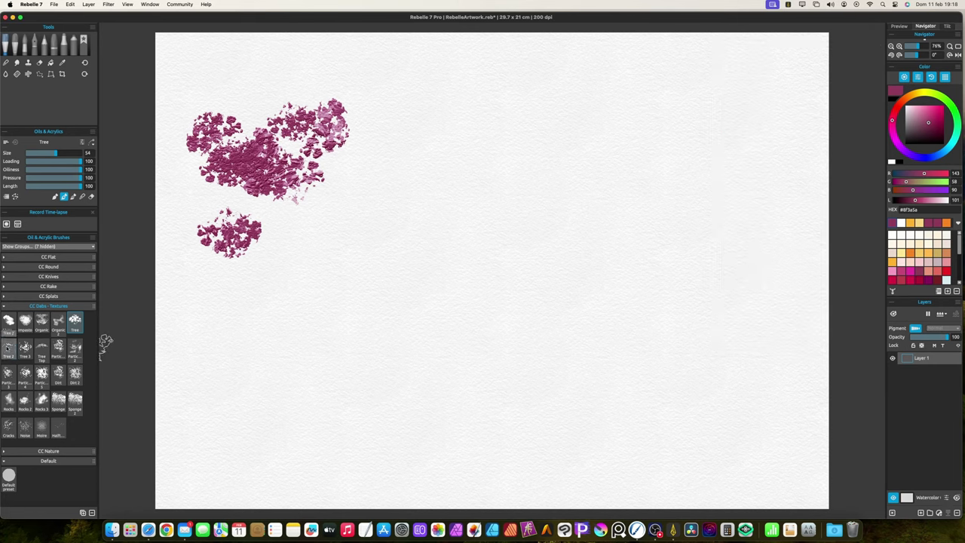
- Paint a diagonal test stroke with the Tree 2 brush and a broad foliage cluster beside it with an enlarged Tree 3 brush
left_click(8, 348)
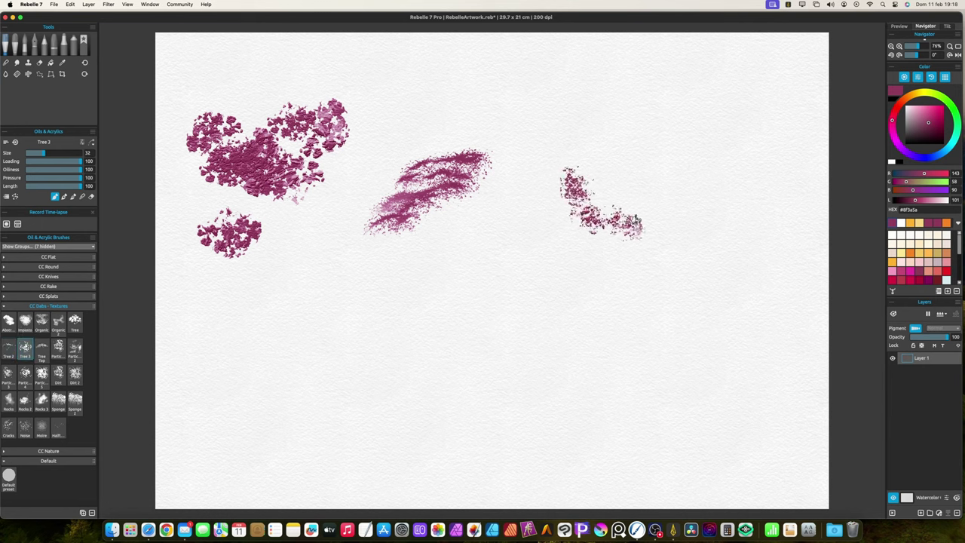
key("]")
mouse_move(633, 181)
left_mouse_down()
mouse_move(557, 184)
mouse_move(538, 235)
left_mouse_up()
- Dab several arched foliage marks at the canvas's upper right with Tree Top at size 67, and clear the canvas
left_click(42, 349)
left_click_drag(711, 195, 739, 195)
left_click(739, 173)
left_click(718, 193)
left_click(750, 230)
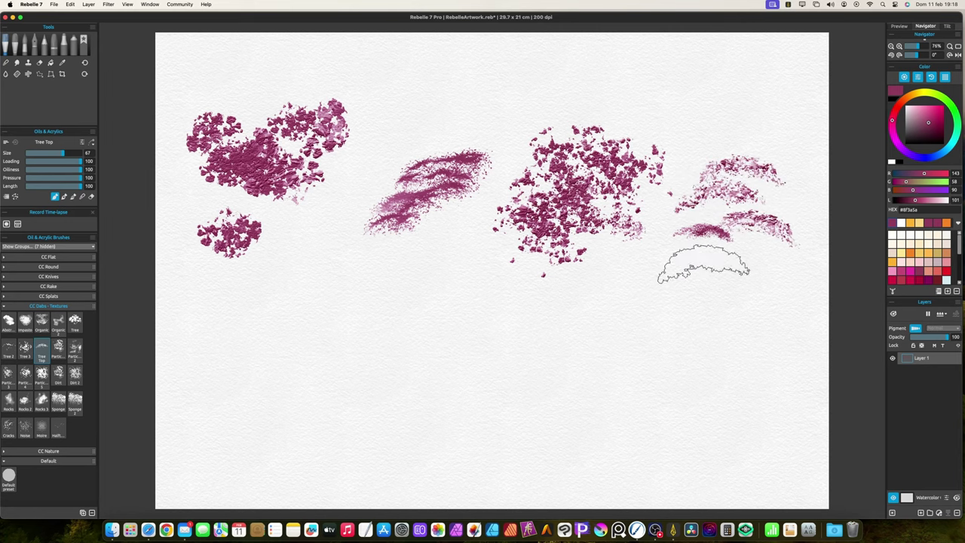
left_click(711, 264)
key("BackSpace")
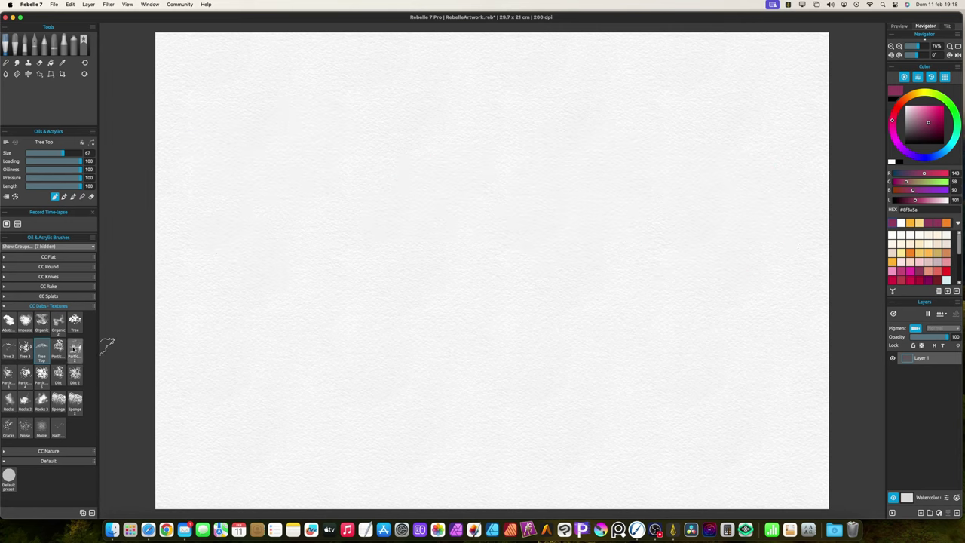
- Test the Particles brush at size 58 in the canvas's upper-left area and Particles 2 at size 48 beside it
left_click(58, 347)
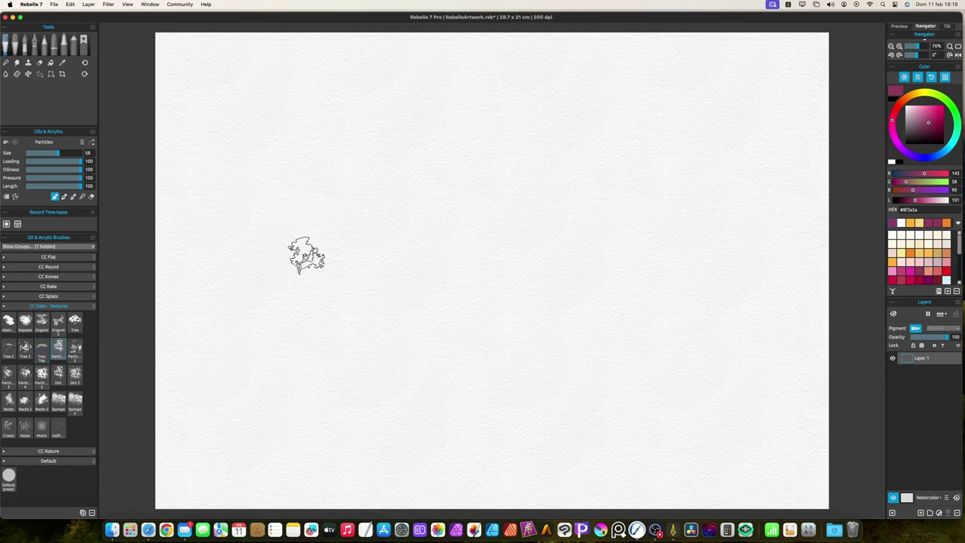
left_click(247, 147)
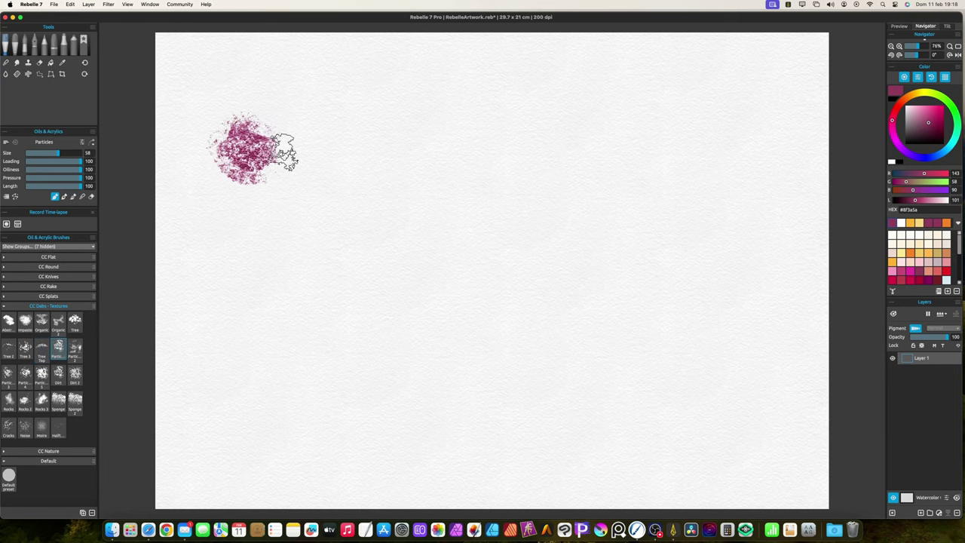
key("super+z")
left_click(239, 157)
left_click(78, 348)
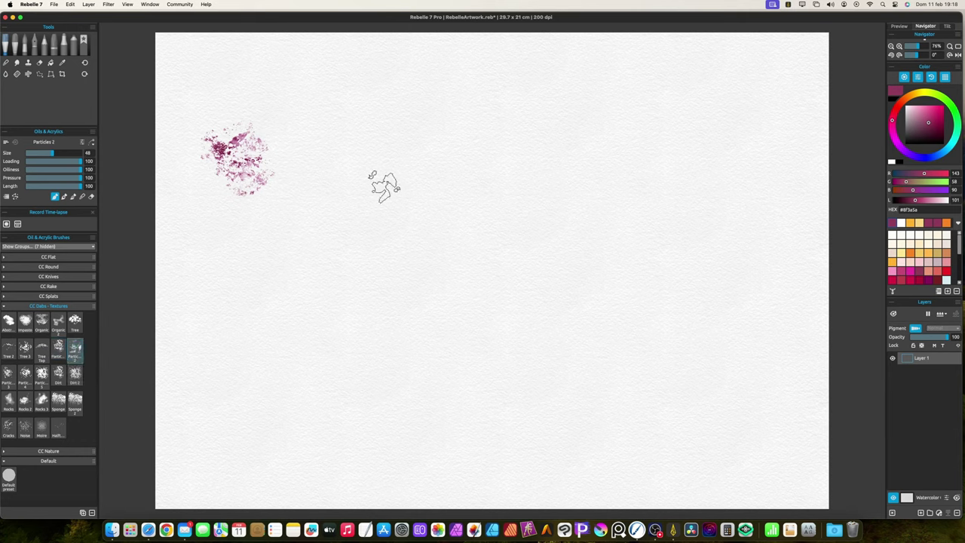
left_click_drag(363, 184, 386, 184)
left_click(360, 172)
- Test Particles 3 at size 63, Particles 4 at size 59 and Particles 5 at size 97, and clear the canvas
left_click(8, 375)
left_click(501, 154)
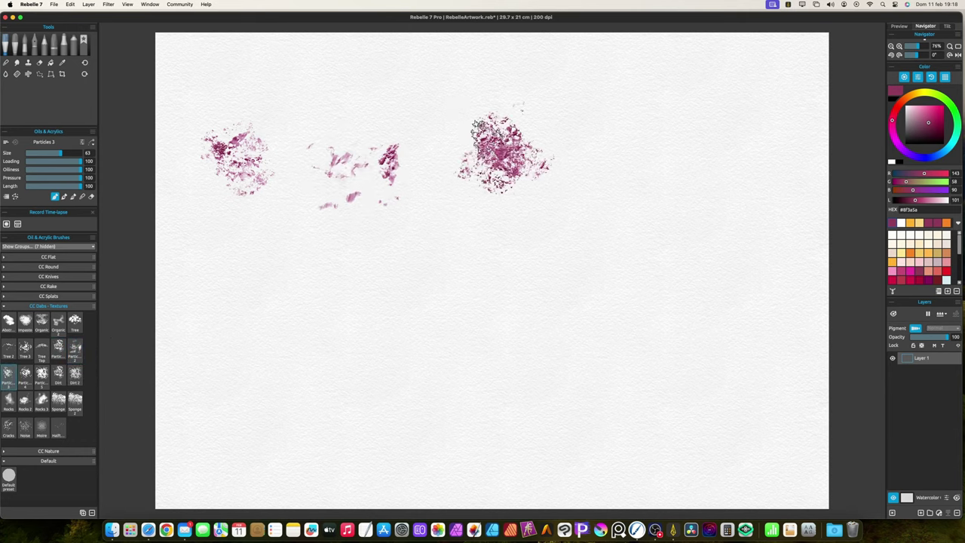
left_click(25, 374)
left_click(649, 162)
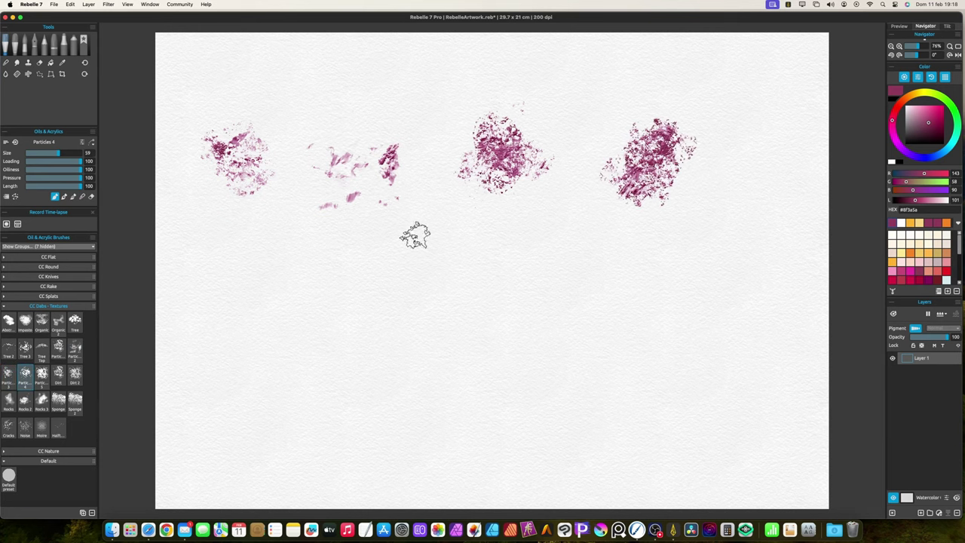
left_click(42, 374)
mouse_move(263, 259)
left_mouse_down()
mouse_move(264, 284)
mouse_move(240, 296)
mouse_move(252, 294)
left_mouse_up()
key("BackSpace")
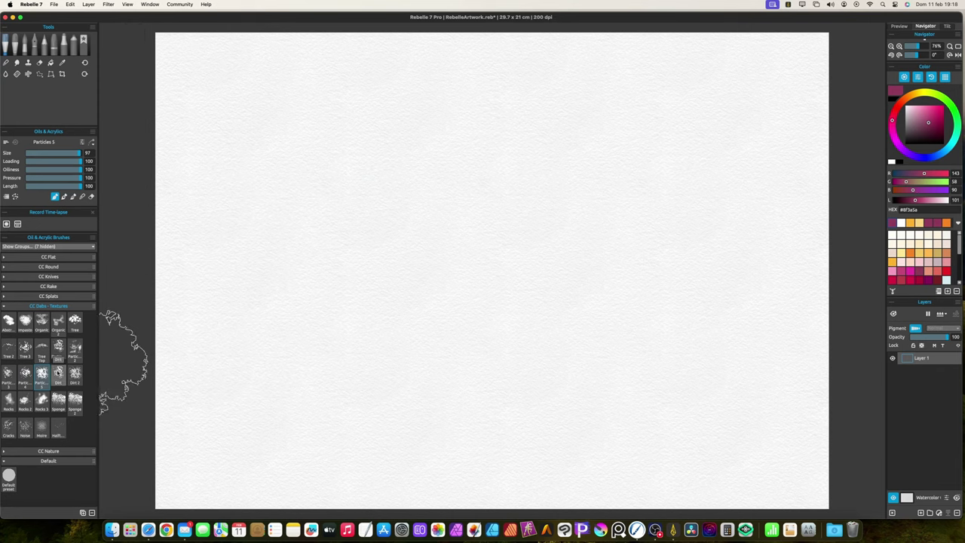
- Paint a test patch with Dirt at size 63 and a wider one beside it with Dirt 2 at size 56 and loading 89
left_click(58, 372)
mouse_move(285, 240)
left_mouse_down()
mouse_move(301, 241)
mouse_move(342, 212)
mouse_move(405, 286)
left_mouse_up()
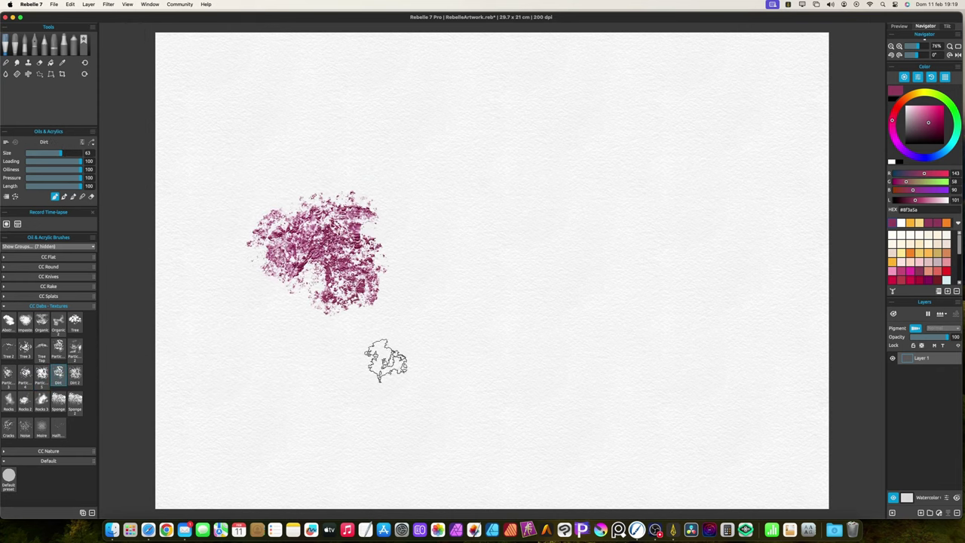
left_click(74, 372)
mouse_move(490, 264)
left_mouse_down()
mouse_move(593, 254)
mouse_move(577, 219)
mouse_move(433, 261)
left_mouse_up()
- Make Layer 1 a metallic material layer, paint over the Dirt 2 patch in orange #fcb134, and clear the canvas
left_click(957, 345)
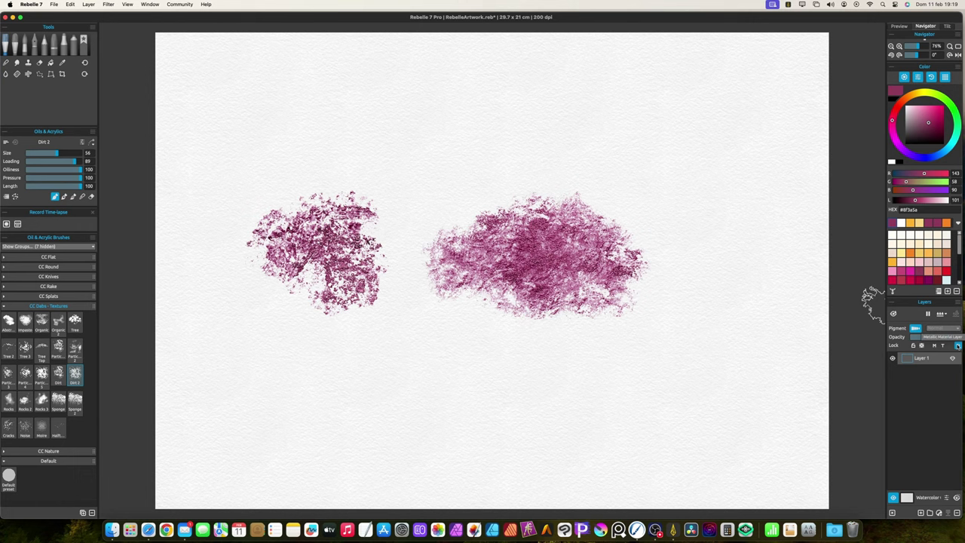
left_click(892, 262)
mouse_move(646, 243)
left_mouse_down()
mouse_move(515, 277)
mouse_move(527, 247)
mouse_move(479, 283)
mouse_move(451, 256)
mouse_move(524, 212)
mouse_move(558, 220)
mouse_move(595, 253)
left_mouse_up()
key("BackSpace")
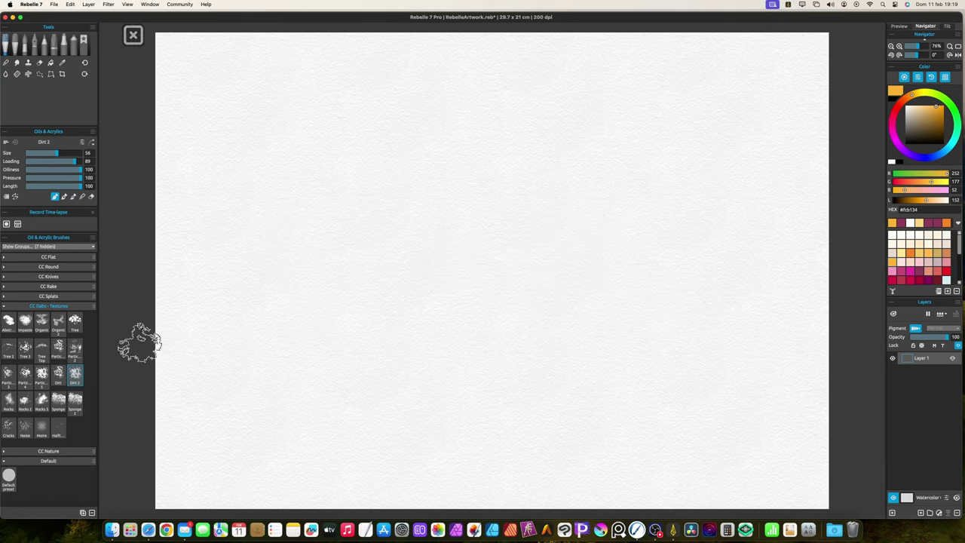
- Paint a curved test patch with the Rocks brush at size 47 in dark magenta #860057
left_click(10, 403)
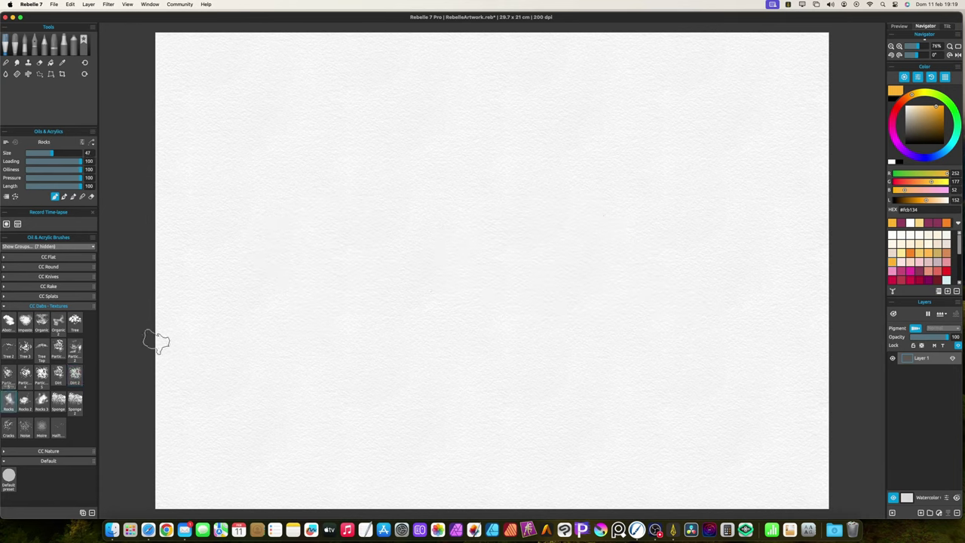
left_click(928, 280)
mouse_move(286, 196)
left_mouse_down()
mouse_move(288, 226)
mouse_move(361, 278)
mouse_move(379, 263)
mouse_move(346, 245)
mouse_move(368, 211)
mouse_move(341, 203)
mouse_move(313, 160)
left_mouse_up()
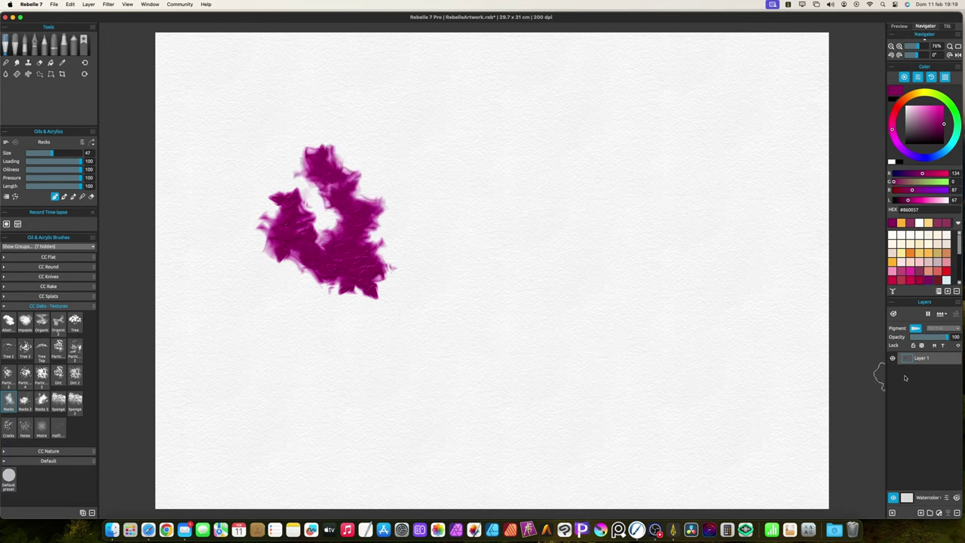
- Make Layer 1 metallic, paint and blend orange #fcb134 into the Rocks patch, and clear the canvas
left_click(958, 345)
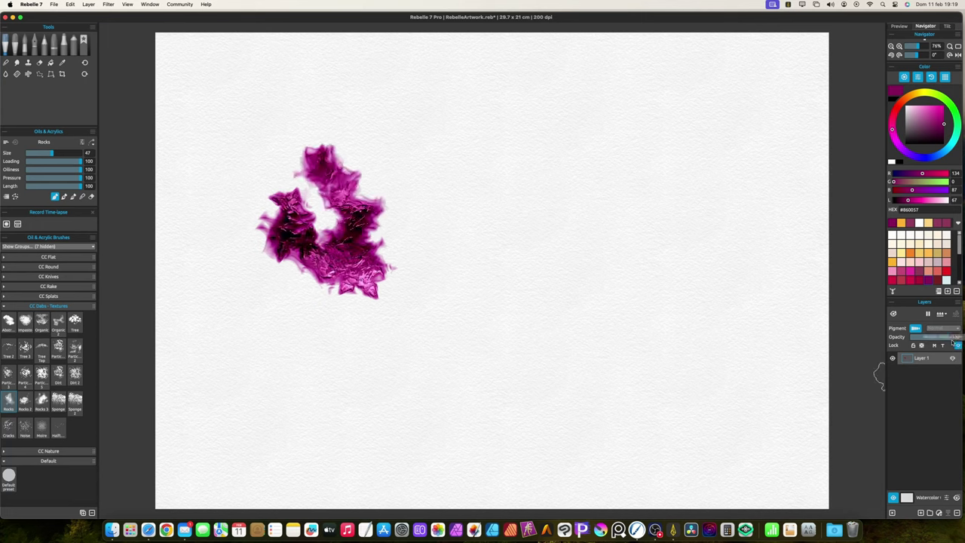
left_click(892, 261)
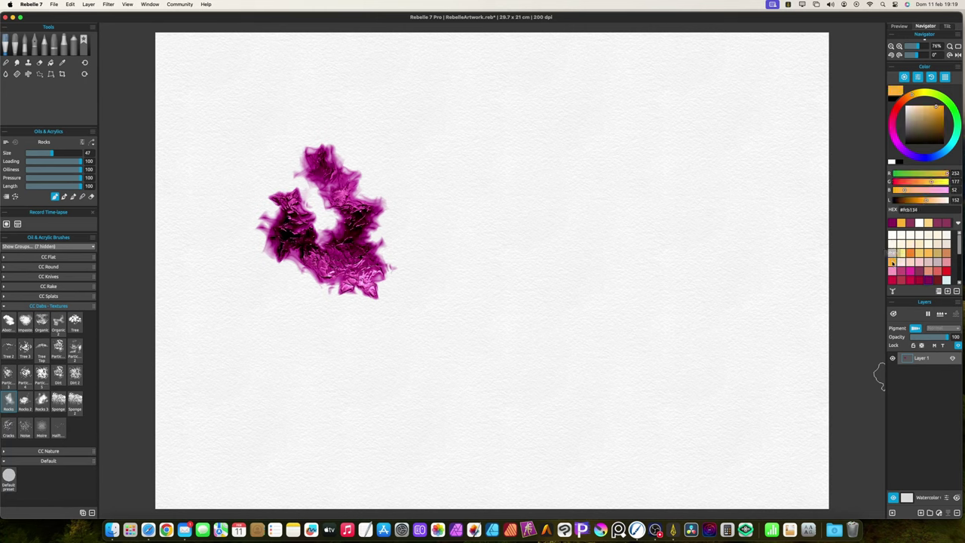
mouse_move(360, 137)
left_mouse_down()
mouse_move(390, 211)
mouse_move(368, 245)
mouse_move(334, 222)
mouse_move(319, 192)
mouse_move(330, 178)
mouse_move(316, 160)
mouse_move(315, 200)
mouse_move(264, 226)
mouse_move(281, 182)
left_mouse_up()
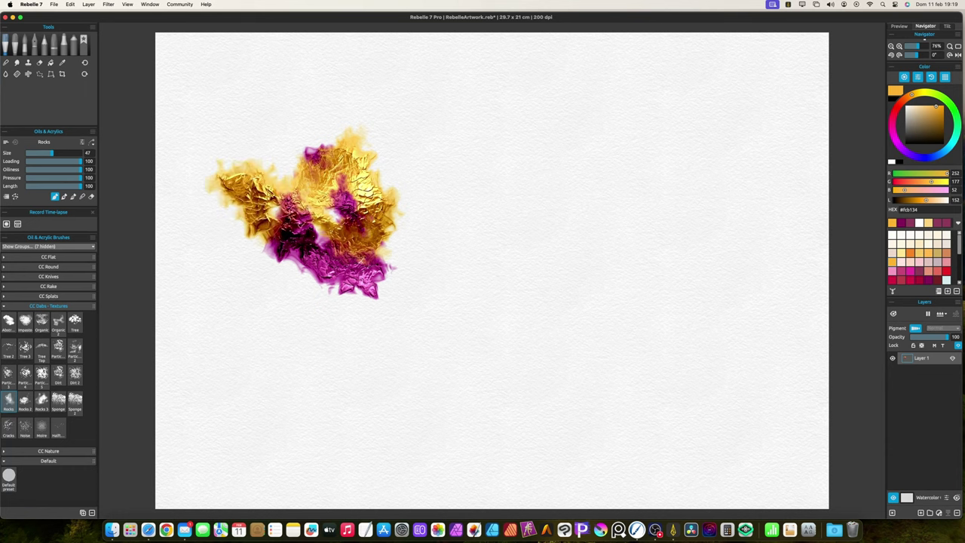
mouse_move(294, 241)
left_mouse_down()
mouse_move(298, 291)
mouse_move(226, 256)
mouse_move(219, 228)
mouse_move(257, 219)
mouse_move(233, 253)
mouse_move(249, 226)
mouse_move(295, 236)
mouse_move(260, 252)
left_mouse_up()
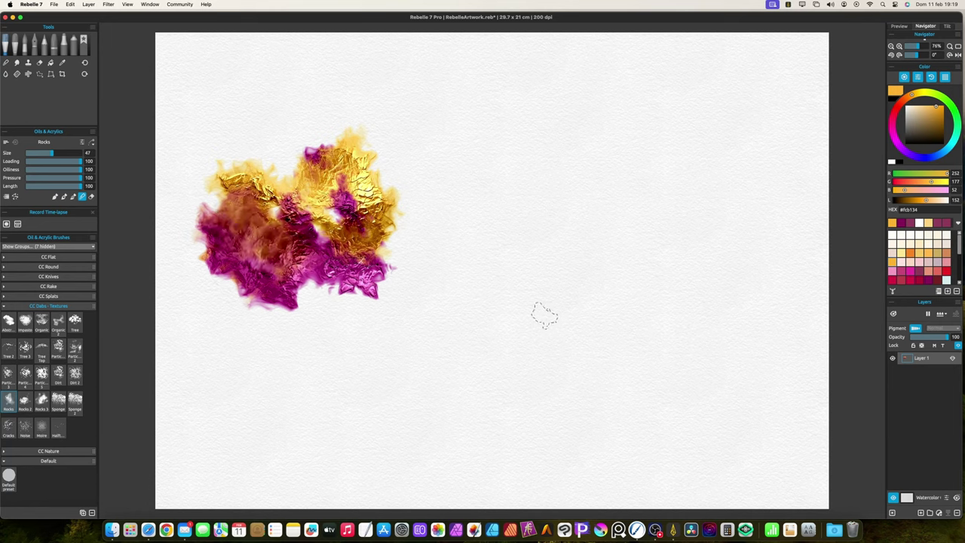
key("Delete")
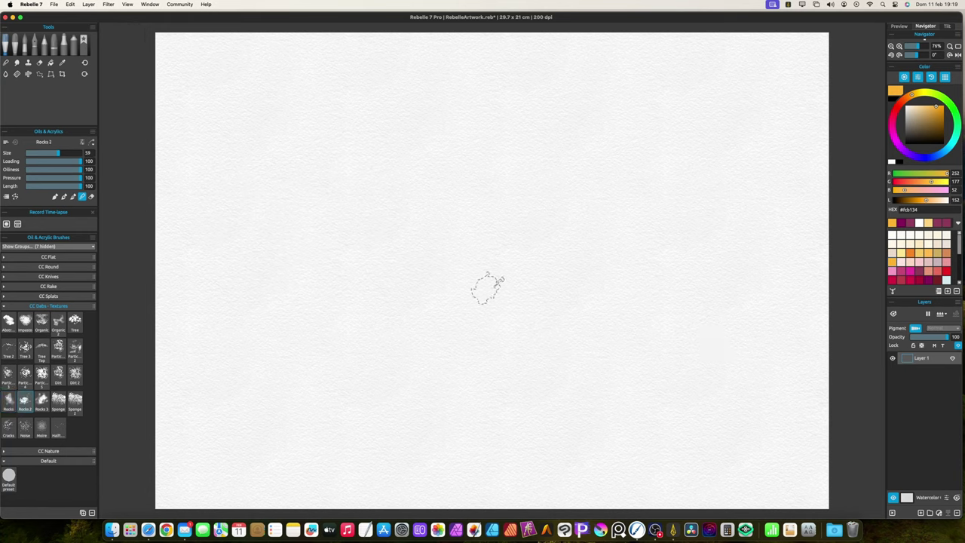
- Test the Rocks 2 and Rocks 3 brushes in magenta #860057, turn off Layer 1's metallic material and clear the canvas
left_click(928, 280)
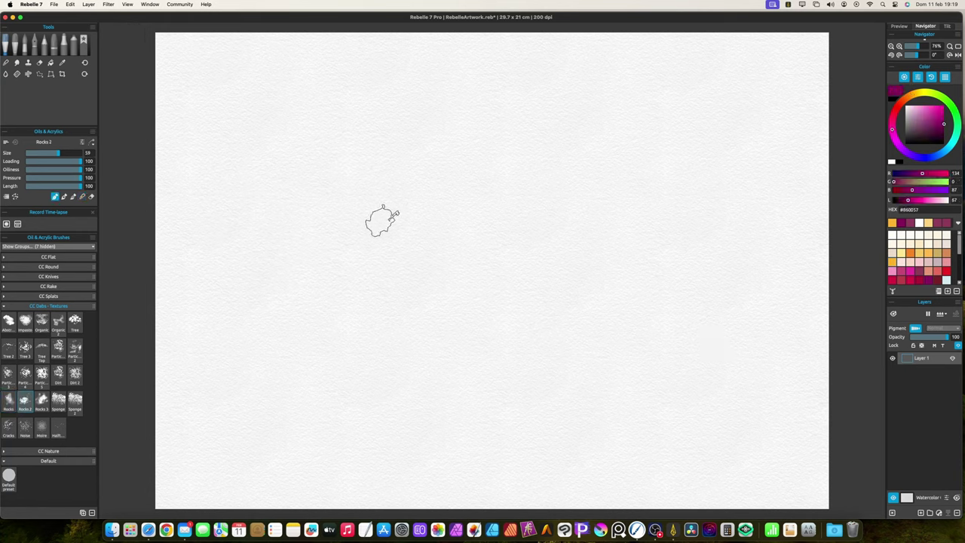
mouse_move(382, 220)
left_mouse_down()
mouse_move(419, 233)
mouse_move(425, 249)
mouse_move(402, 271)
mouse_move(224, 220)
left_mouse_up()
left_click_drag(244, 167, 217, 166)
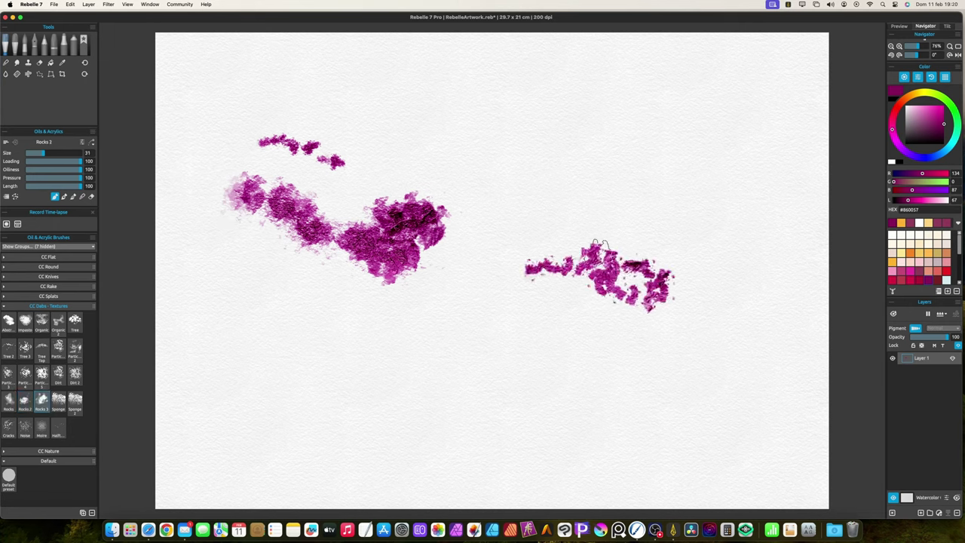
left_click(954, 360)
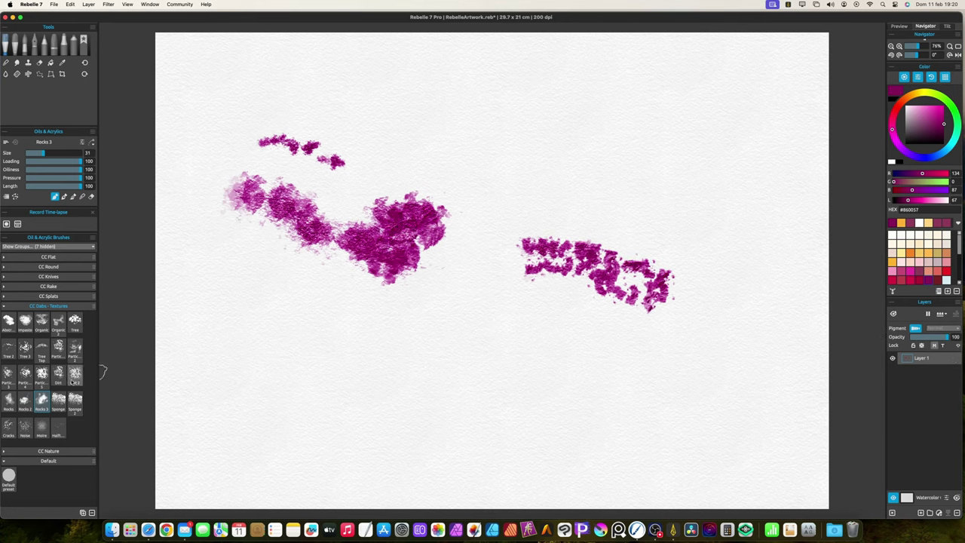
key("Delete")
- Paint sponge texture patches on both halves of the canvas, starting with the Sponge brush, and clear the canvas
left_click(59, 401)
mouse_move(349, 232)
left_mouse_down()
mouse_move(302, 248)
mouse_move(300, 164)
mouse_move(347, 213)
mouse_move(300, 278)
left_mouse_up()
mouse_move(554, 257)
left_mouse_down()
mouse_move(616, 155)
mouse_move(571, 149)
mouse_move(514, 167)
mouse_move(518, 208)
mouse_move(534, 230)
mouse_move(516, 260)
mouse_move(528, 279)
mouse_move(585, 296)
mouse_move(615, 282)
mouse_move(598, 256)
mouse_move(634, 264)
mouse_move(618, 249)
mouse_move(571, 261)
mouse_move(524, 228)
mouse_move(485, 243)
mouse_move(478, 233)
mouse_move(511, 302)
mouse_move(502, 303)
mouse_move(541, 336)
mouse_move(571, 256)
mouse_move(522, 207)
mouse_move(575, 140)
mouse_move(616, 147)
mouse_move(498, 190)
mouse_move(489, 237)
mouse_move(437, 283)
mouse_move(526, 311)
mouse_move(571, 257)
mouse_move(594, 296)
mouse_move(652, 302)
mouse_move(635, 249)
mouse_move(673, 260)
mouse_move(667, 218)
mouse_move(687, 219)
mouse_move(670, 276)
mouse_move(624, 155)
mouse_move(694, 198)
mouse_move(670, 266)
mouse_move(681, 324)
mouse_move(656, 364)
left_mouse_up()
key("b")
key("Delete")
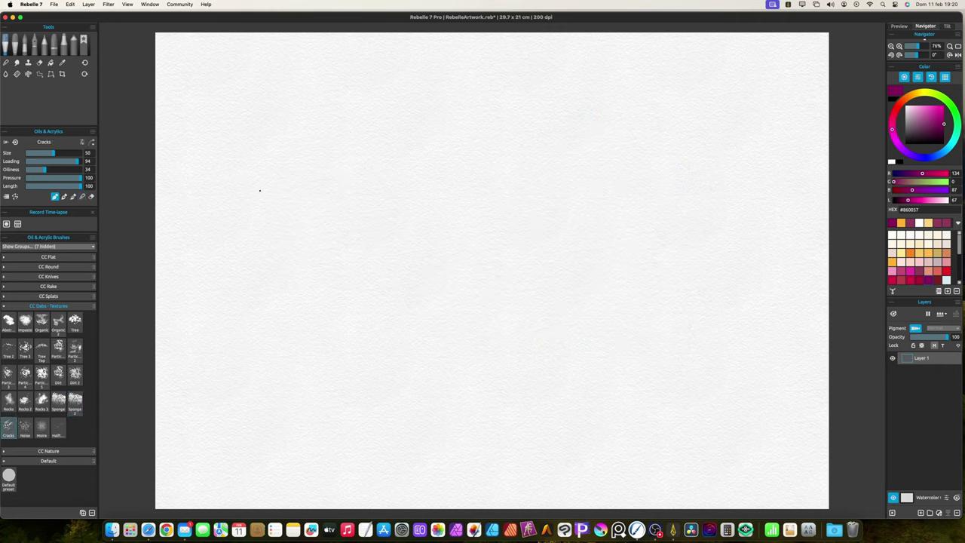
- Paint separate test patches with the Cracks, Noise, Moire and Halftone brushes at size 50, loading 94 and oiliness 34
mouse_move(260, 190)
left_mouse_down()
mouse_move(331, 214)
mouse_move(343, 181)
mouse_move(377, 199)
mouse_move(392, 188)
left_mouse_up()
mouse_move(366, 313)
left_mouse_down()
mouse_move(457, 316)
mouse_move(467, 294)
mouse_move(456, 226)
left_mouse_up()
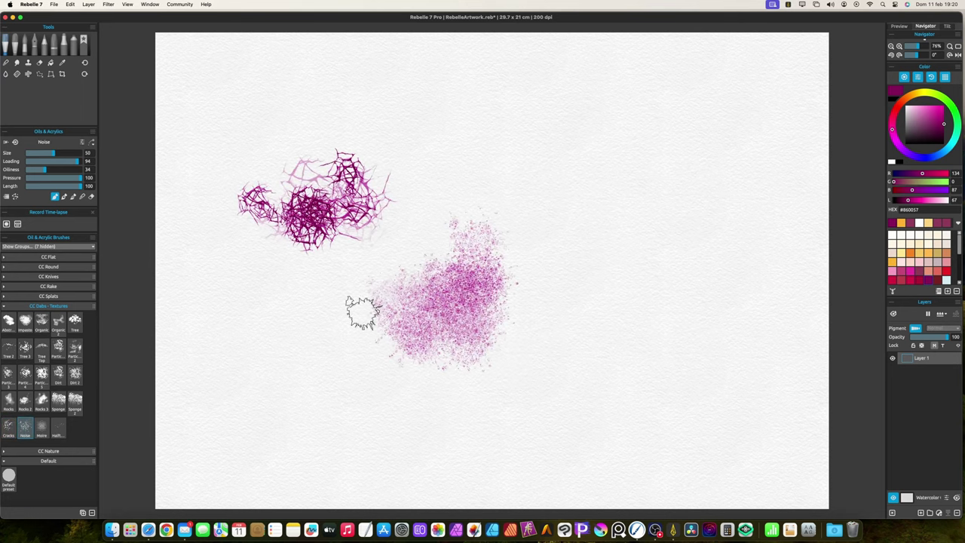
left_click(43, 430)
mouse_move(630, 316)
left_mouse_down()
mouse_move(679, 346)
mouse_move(676, 297)
mouse_move(685, 298)
mouse_move(625, 280)
left_mouse_up()
left_click(58, 429)
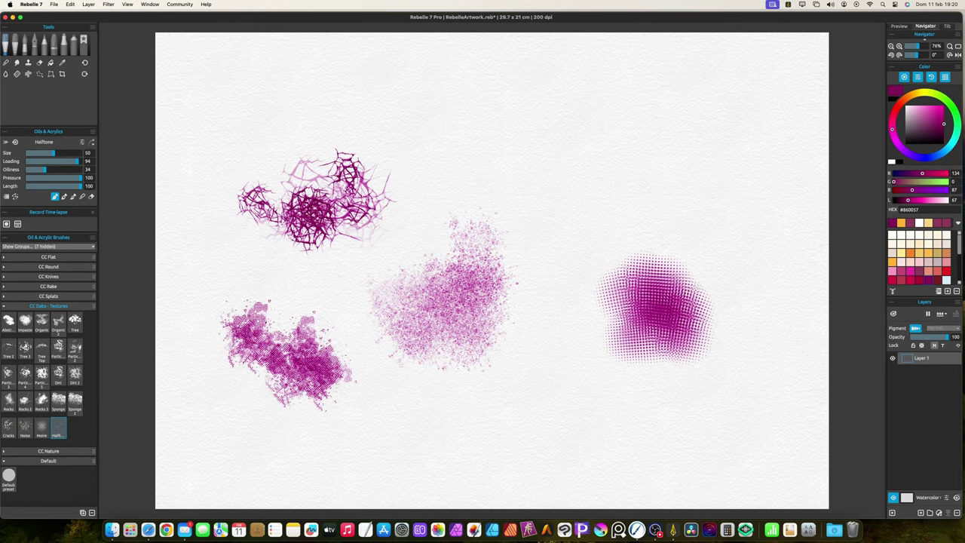